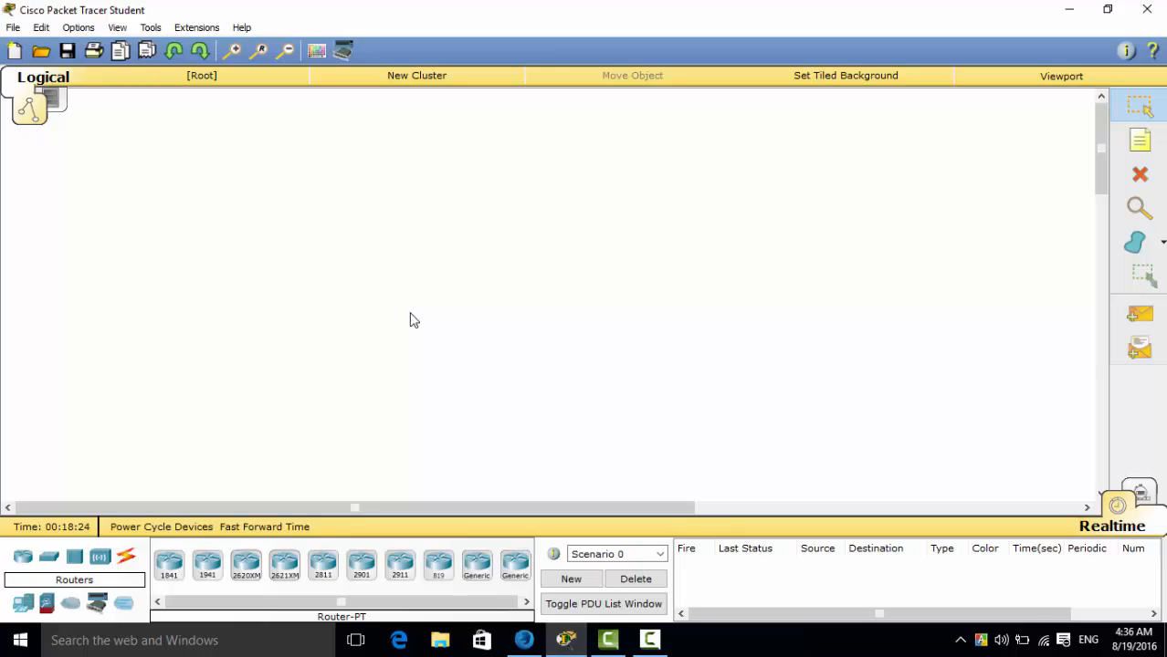
Place six generic PCs in an arc along the left side of the empty workspace.
{"action": "left_click", "coordinate": [20, 608]}
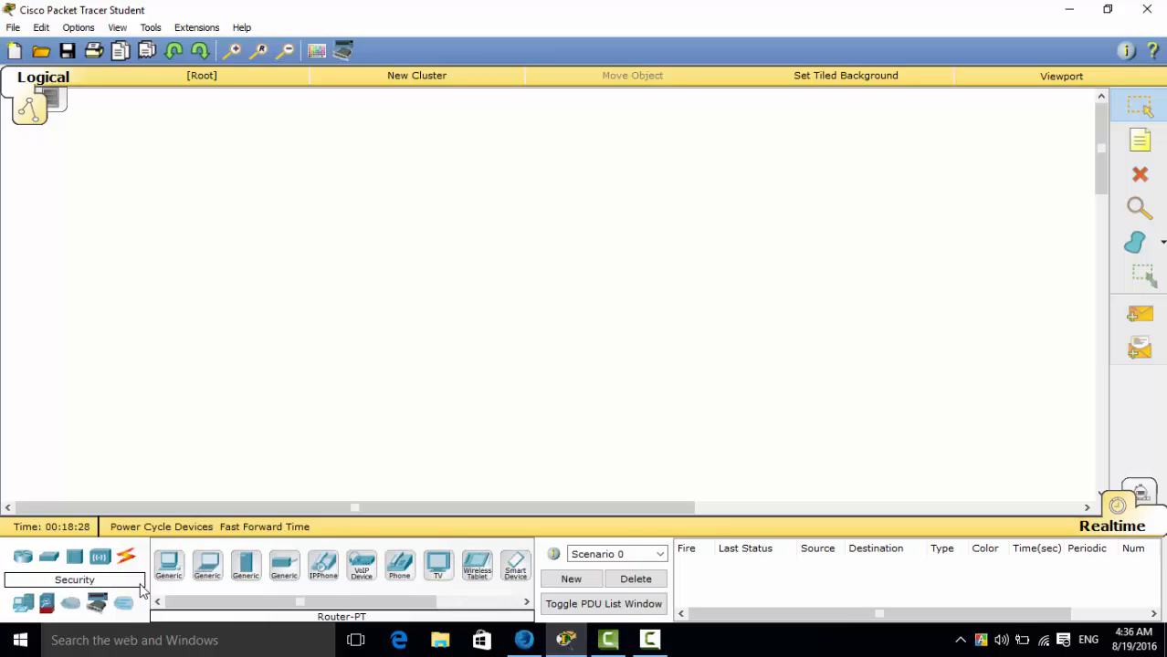
{"action": "left_click", "coordinate": [170, 575]}
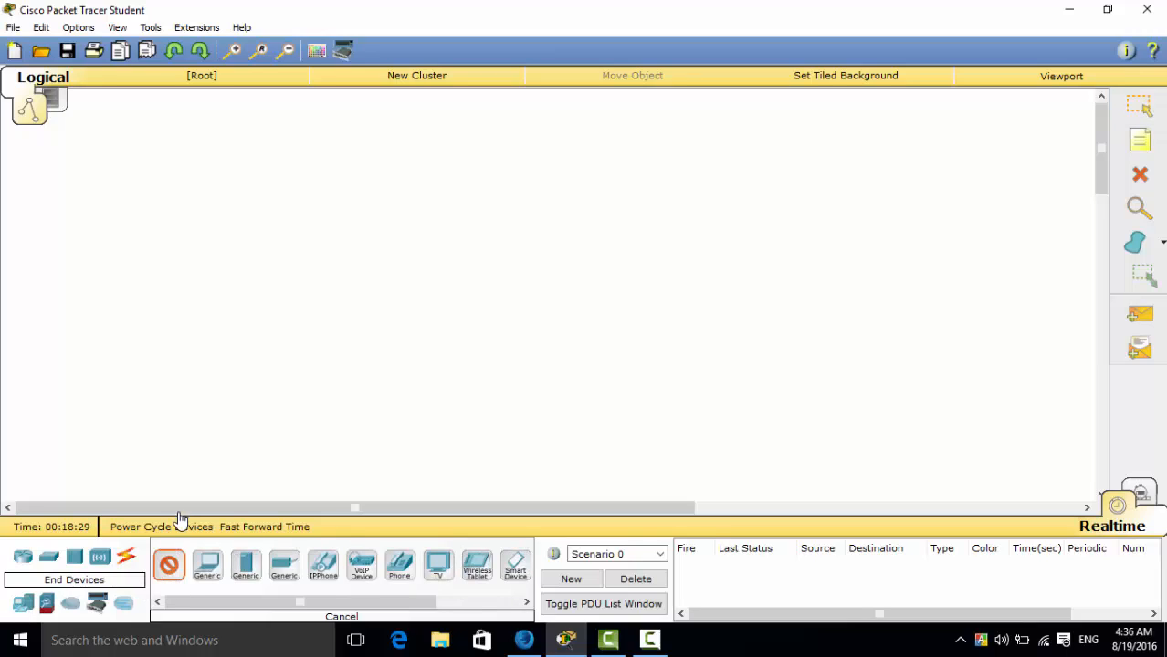
{"action": "left_click", "coordinate": [228, 136]}
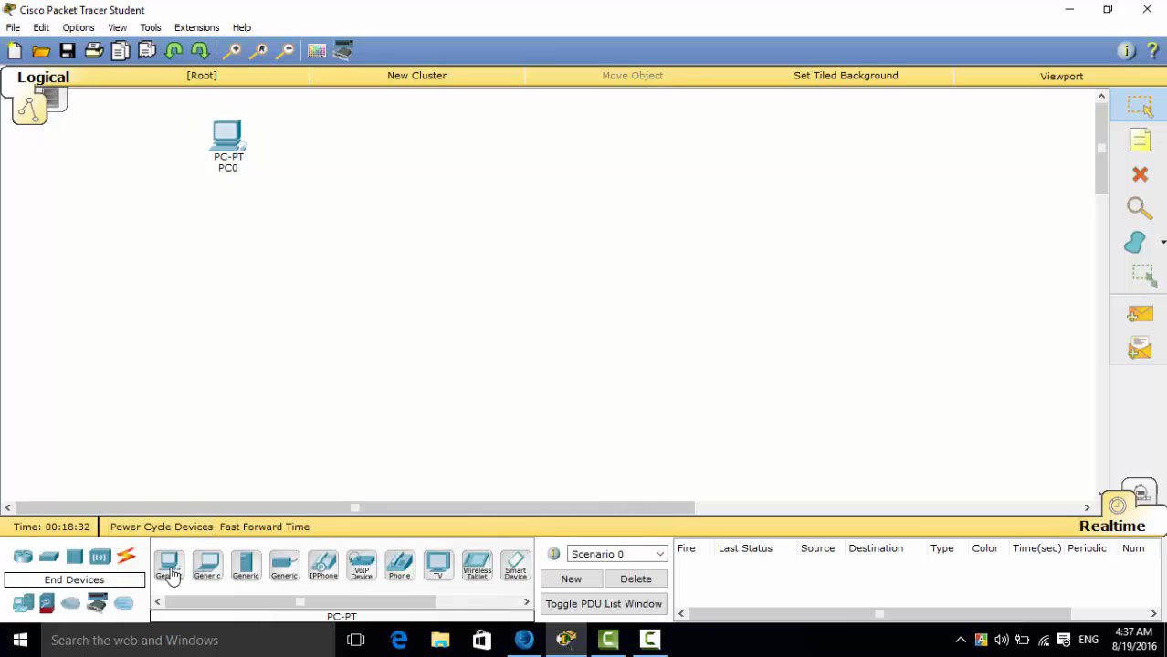
{"action": "left_click", "coordinate": [125, 174]}
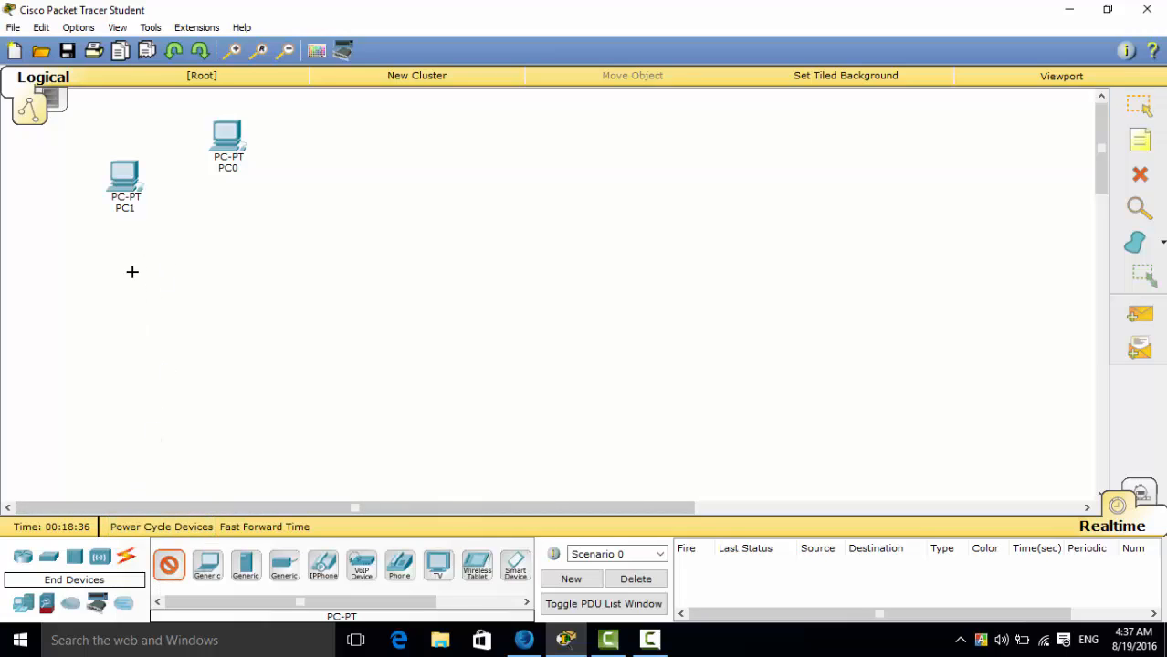
{"action": "left_click", "coordinate": [115, 249]}
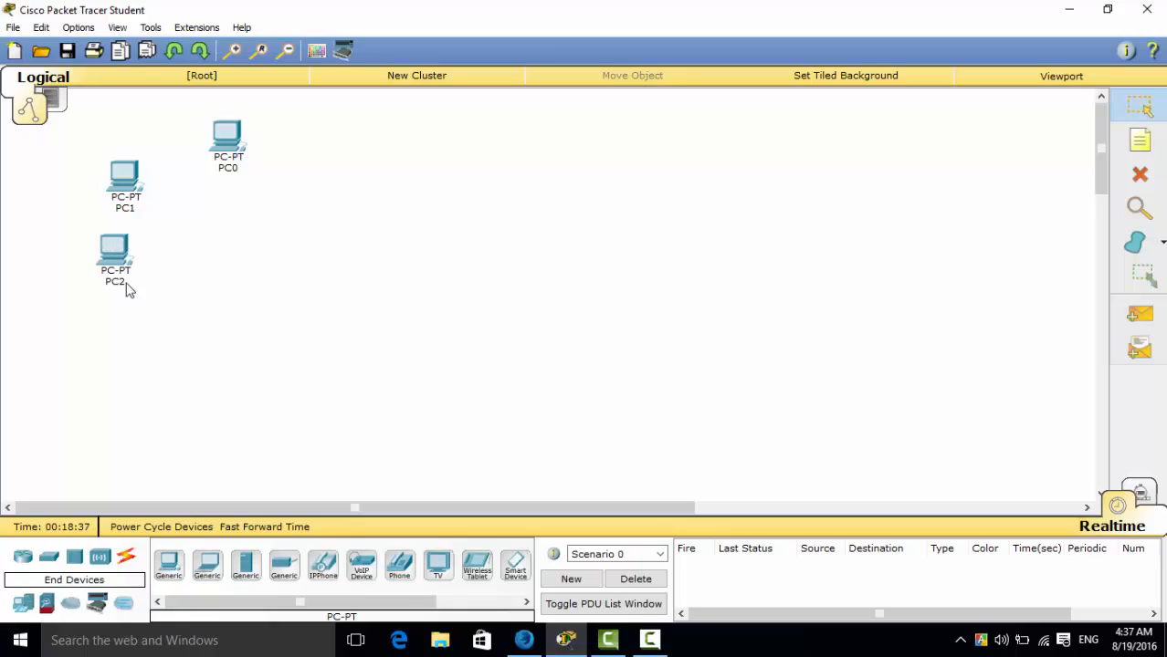
{"action": "left_click", "coordinate": [165, 570]}
{"action": "left_click", "coordinate": [130, 340]}
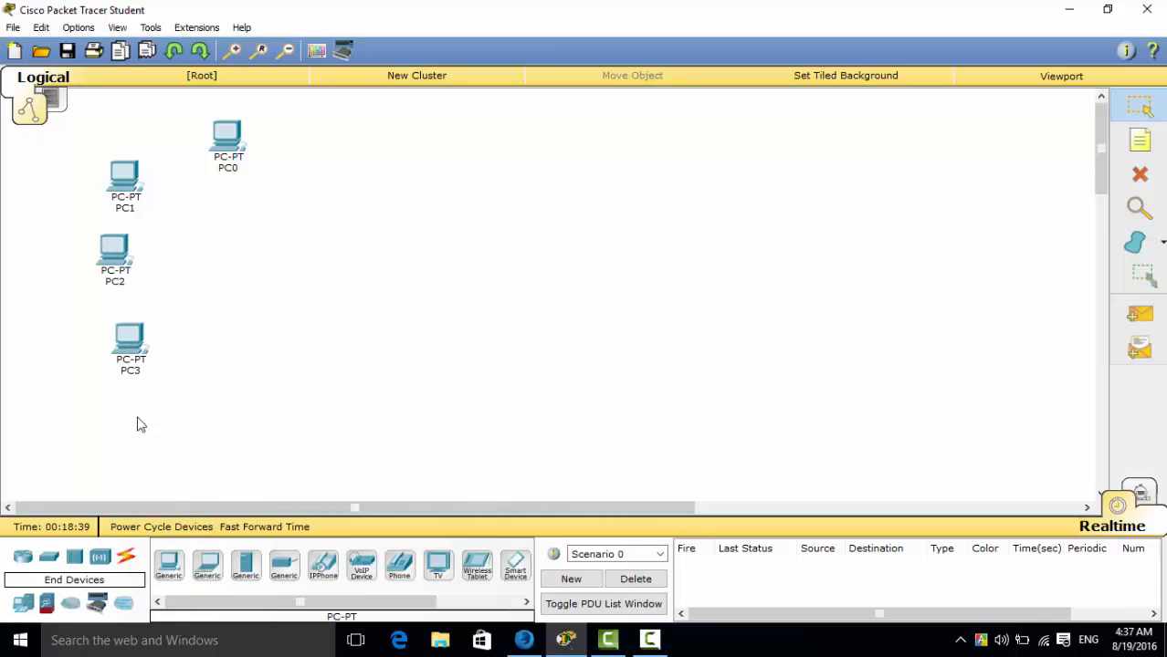
{"action": "left_click", "coordinate": [169, 566]}
{"action": "left_click", "coordinate": [179, 402]}
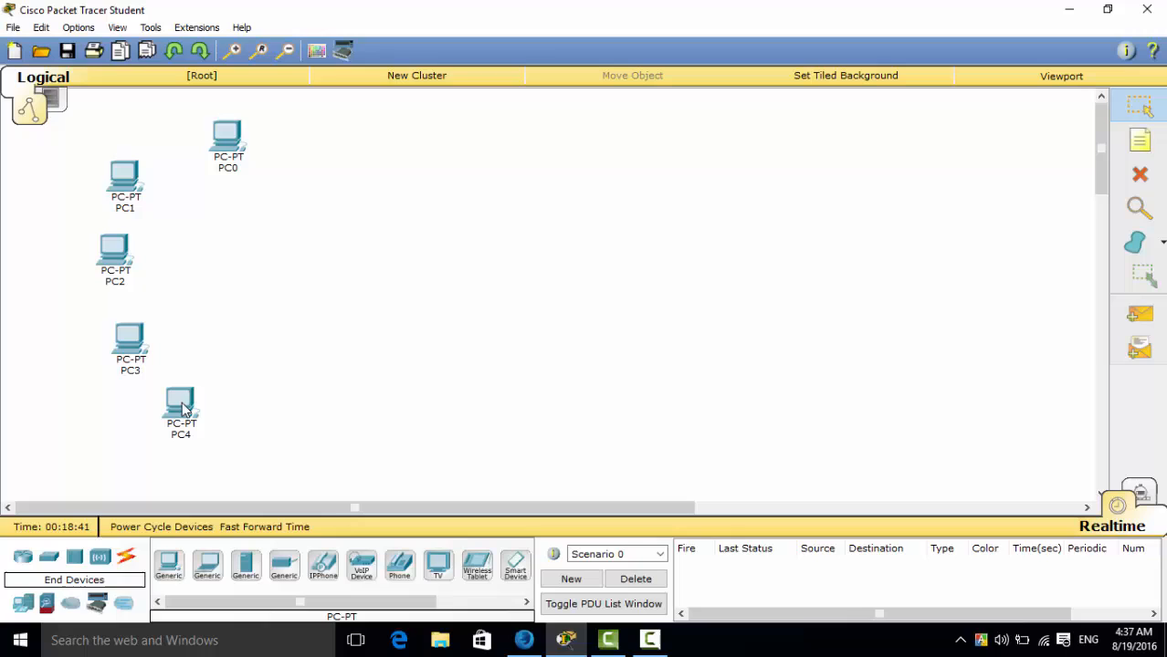
{"action": "left_click", "coordinate": [169, 568]}
{"action": "left_click", "coordinate": [281, 429]}
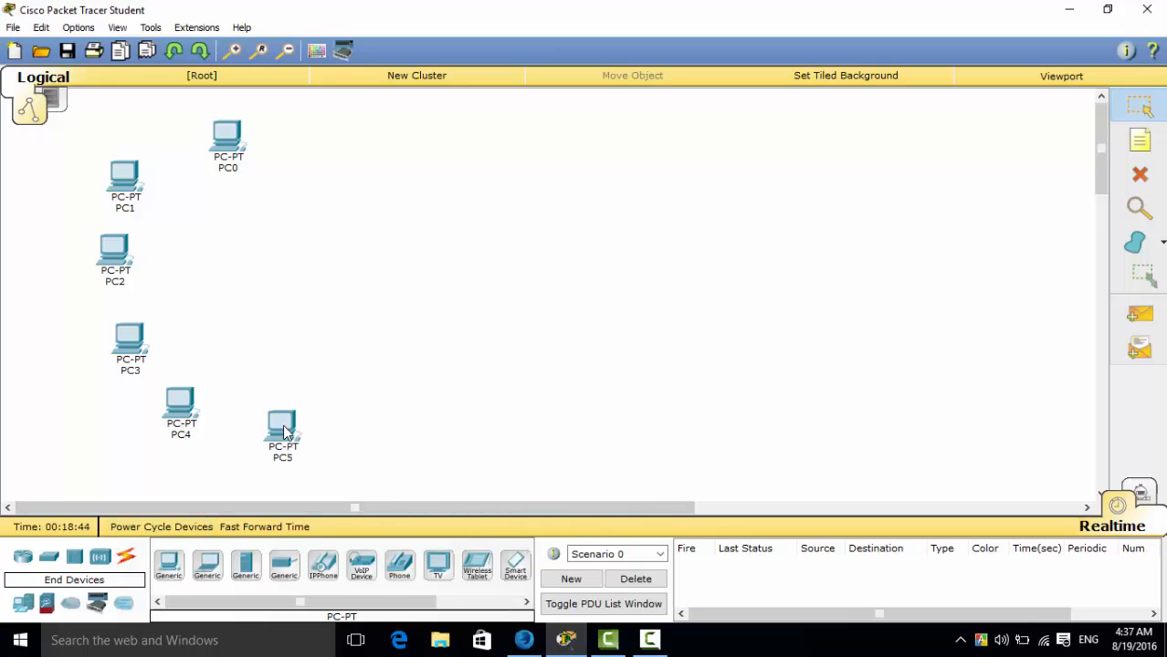
Add a 2950-24 switch to the right of the PCs, inside their arc.
{"action": "left_click", "coordinate": [49, 559]}
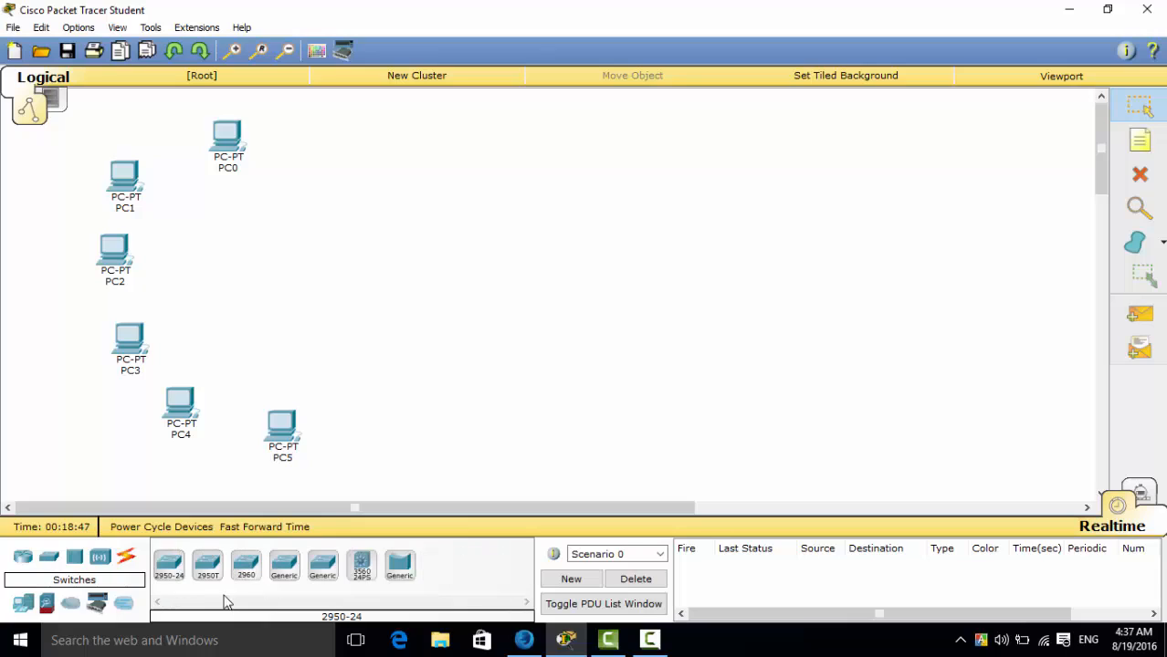
{"action": "left_click", "coordinate": [170, 569]}
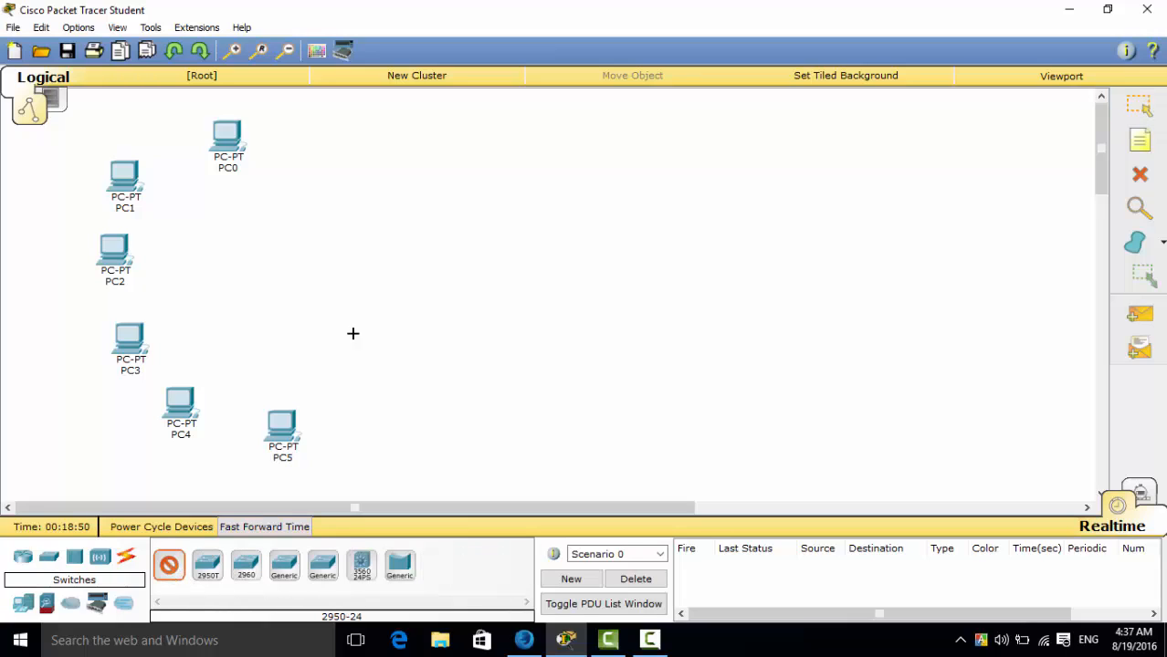
{"action": "left_click", "coordinate": [306, 251]}
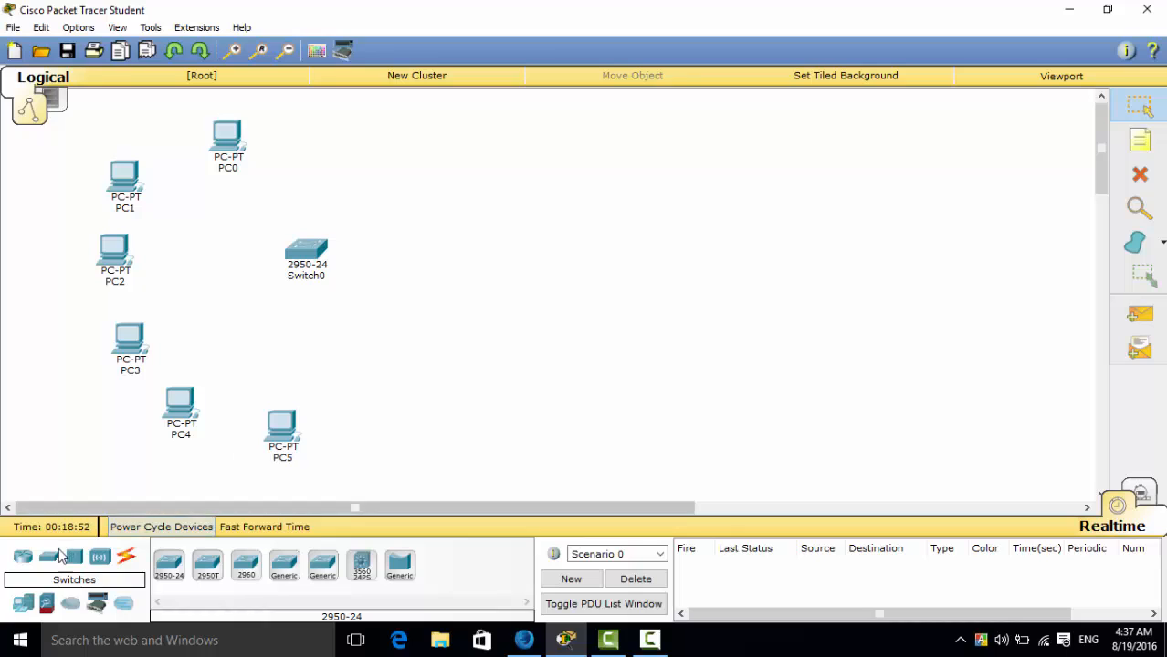
Place two 1841 routers side by side to the right of the switch.
{"action": "left_click", "coordinate": [24, 559]}
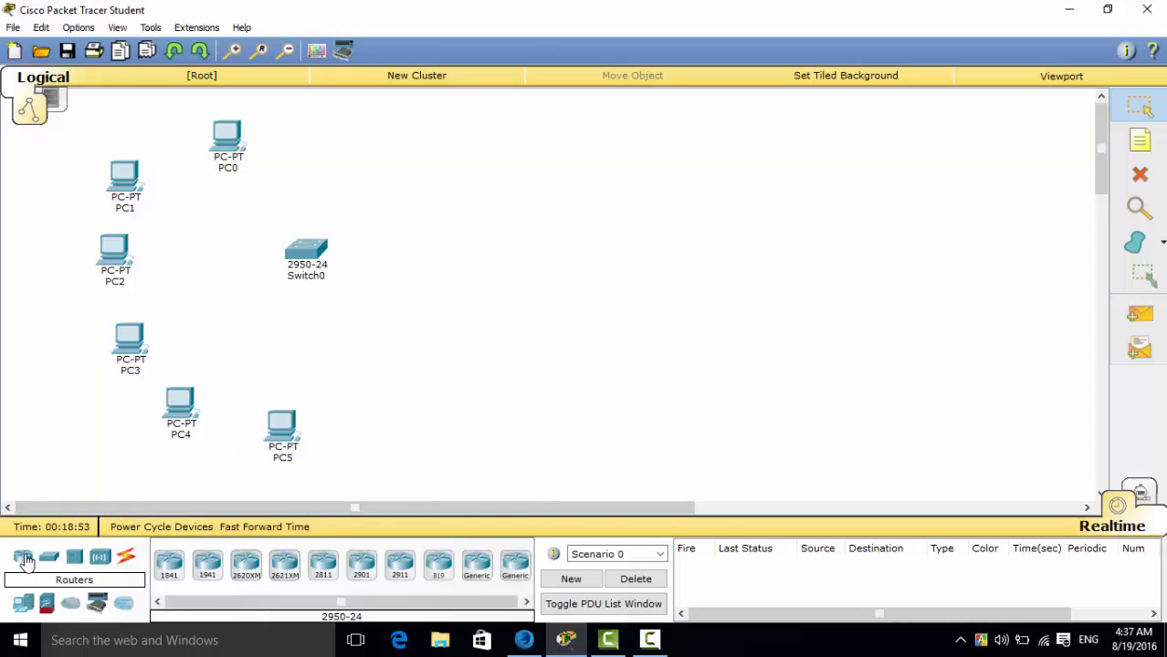
{"action": "left_click", "coordinate": [169, 564]}
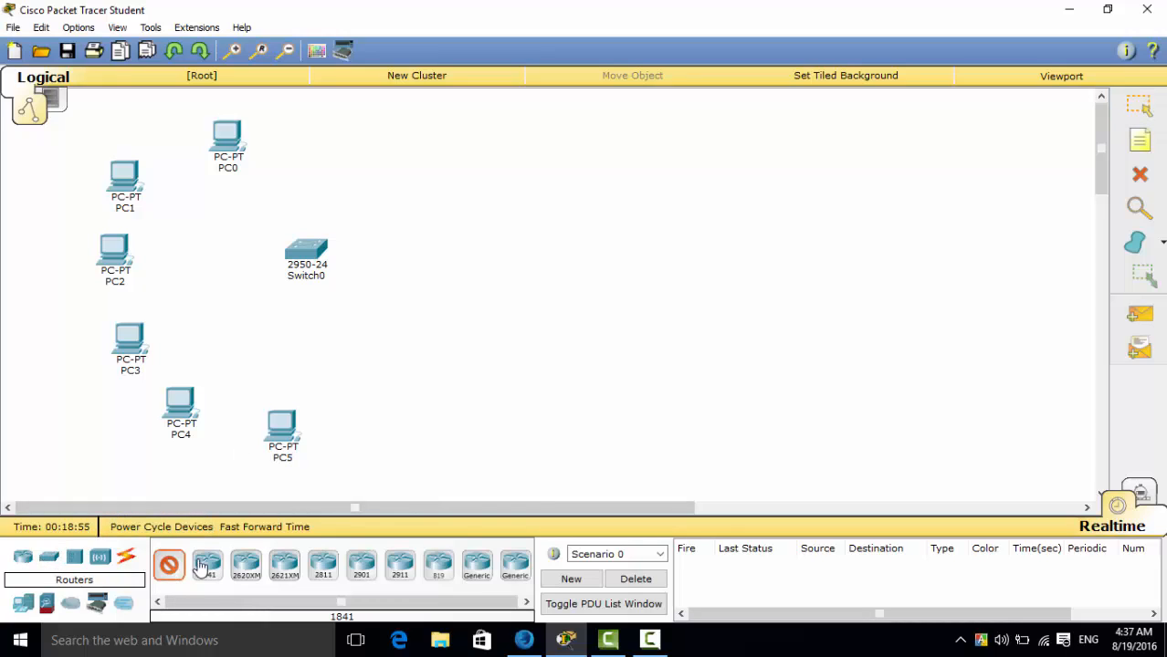
{"action": "left_click", "coordinate": [541, 253]}
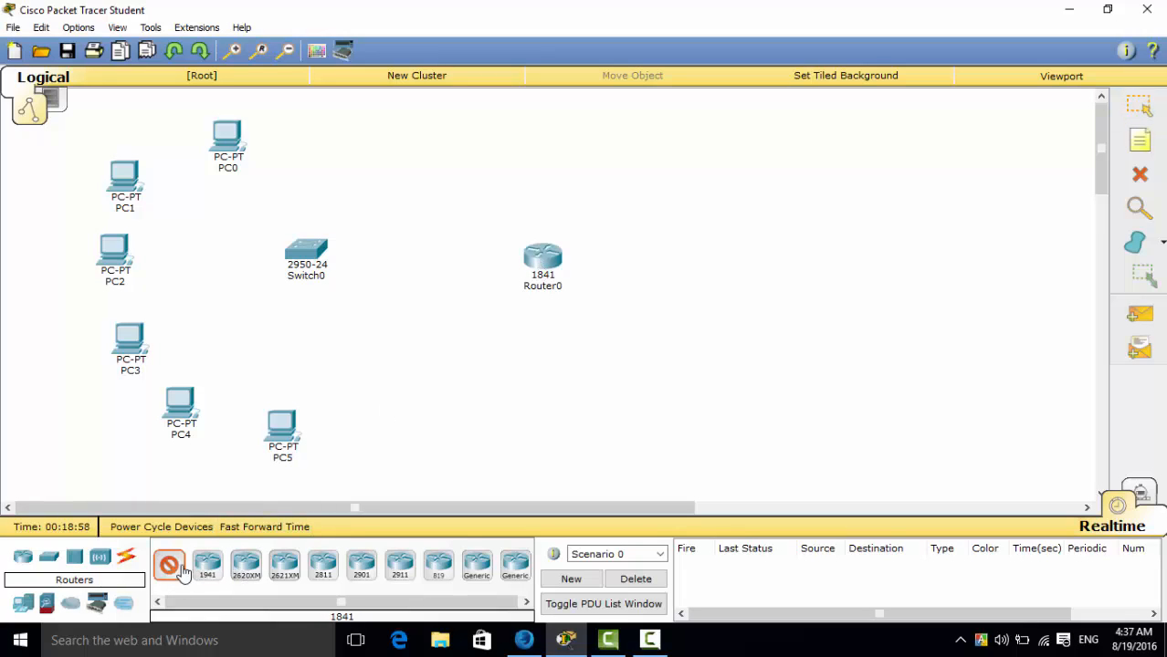
{"action": "left_click", "coordinate": [729, 258]}
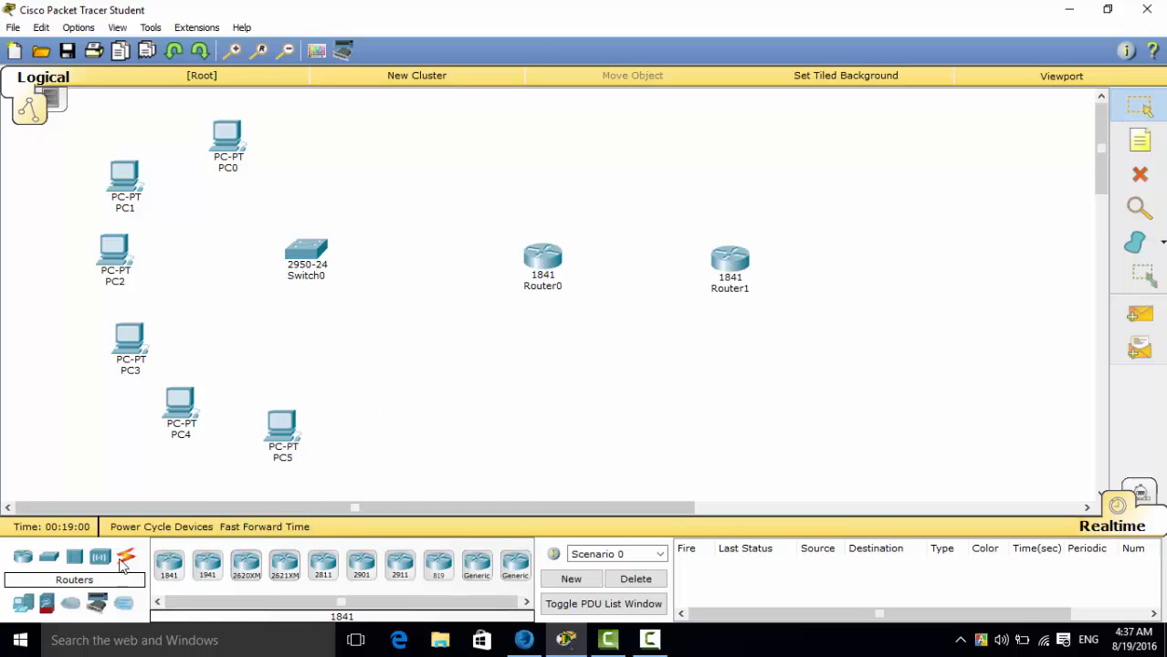
Add a generic server to the right of the second router, in line with the routers.
{"action": "left_click", "coordinate": [25, 607]}
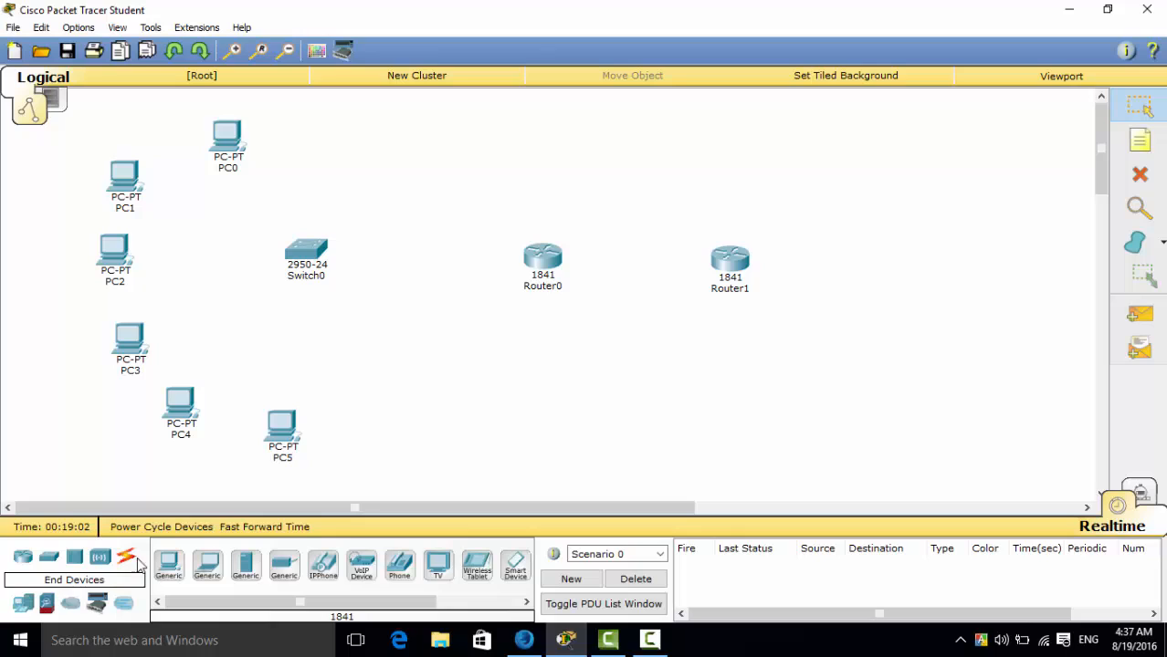
{"action": "left_click", "coordinate": [245, 566]}
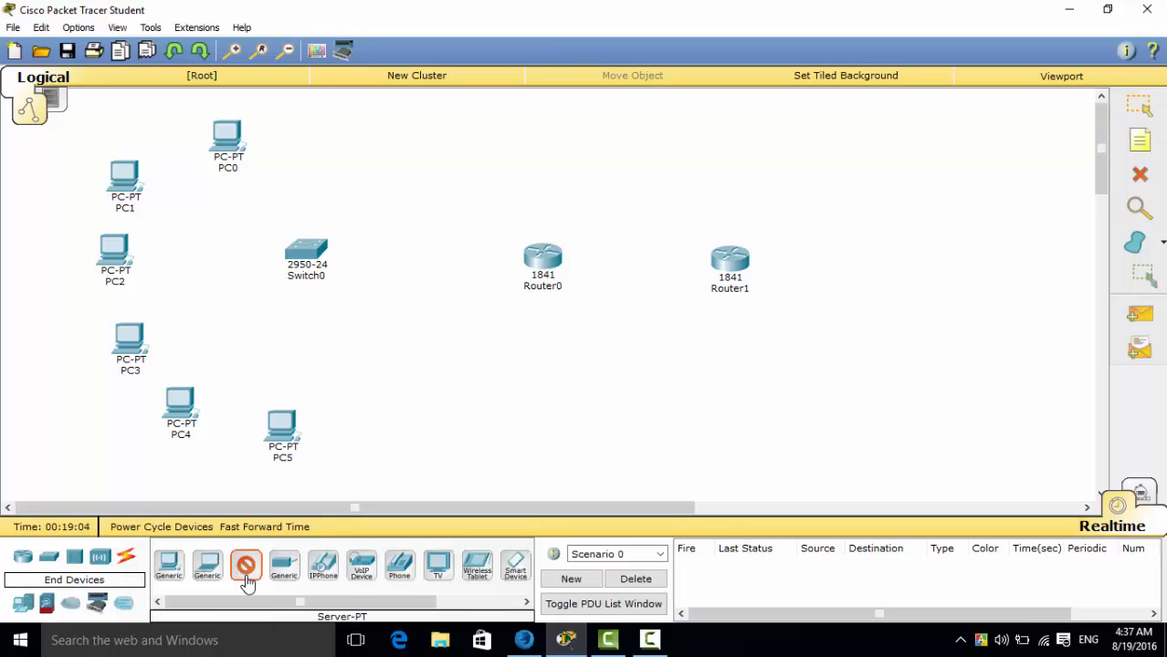
{"action": "left_click", "coordinate": [958, 253]}
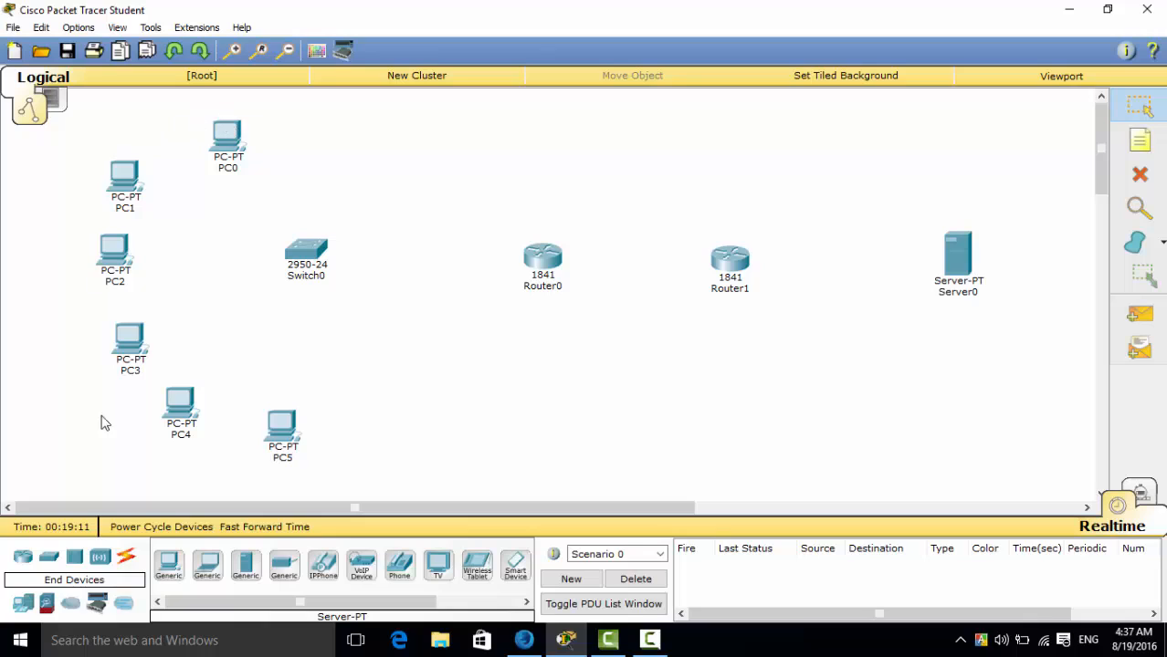
Connect PC0, PC1 and PC2 to Switch0 using the automatically chosen connection type.
{"action": "left_click", "coordinate": [126, 559]}
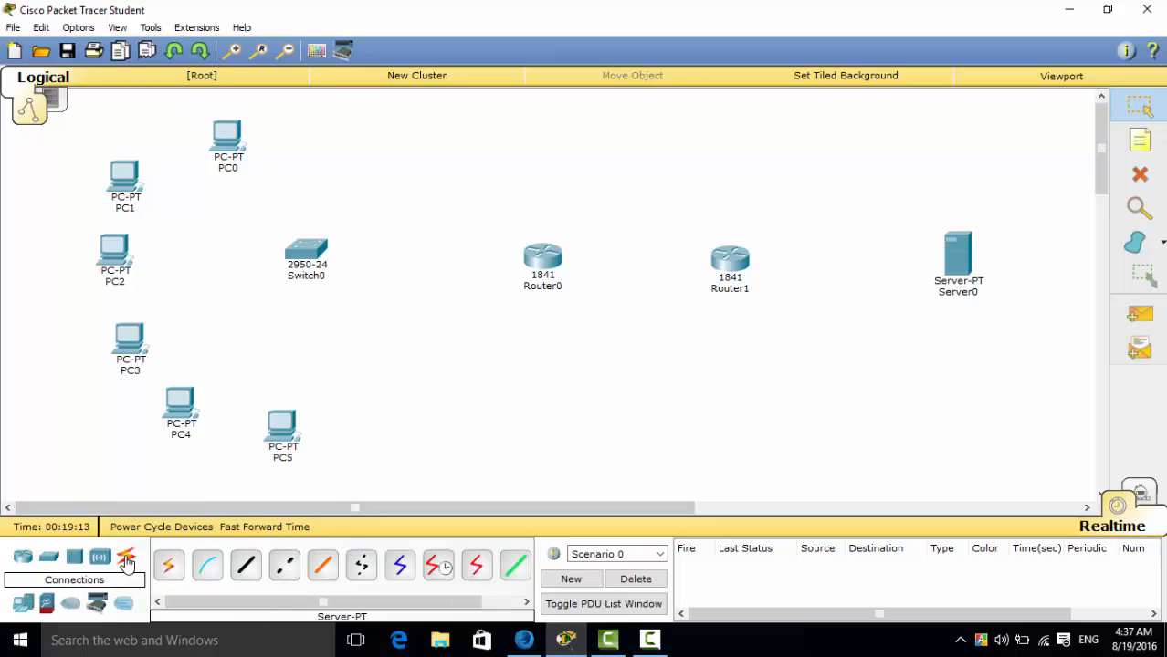
{"action": "left_click", "coordinate": [162, 566]}
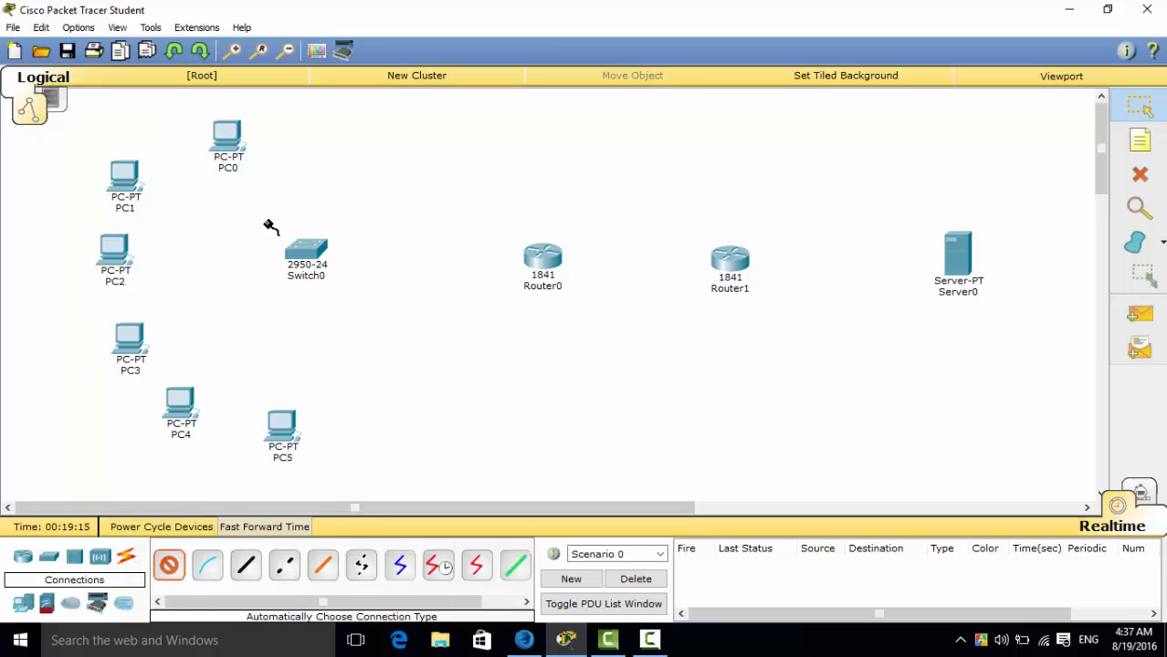
{"action": "left_click", "coordinate": [229, 133]}
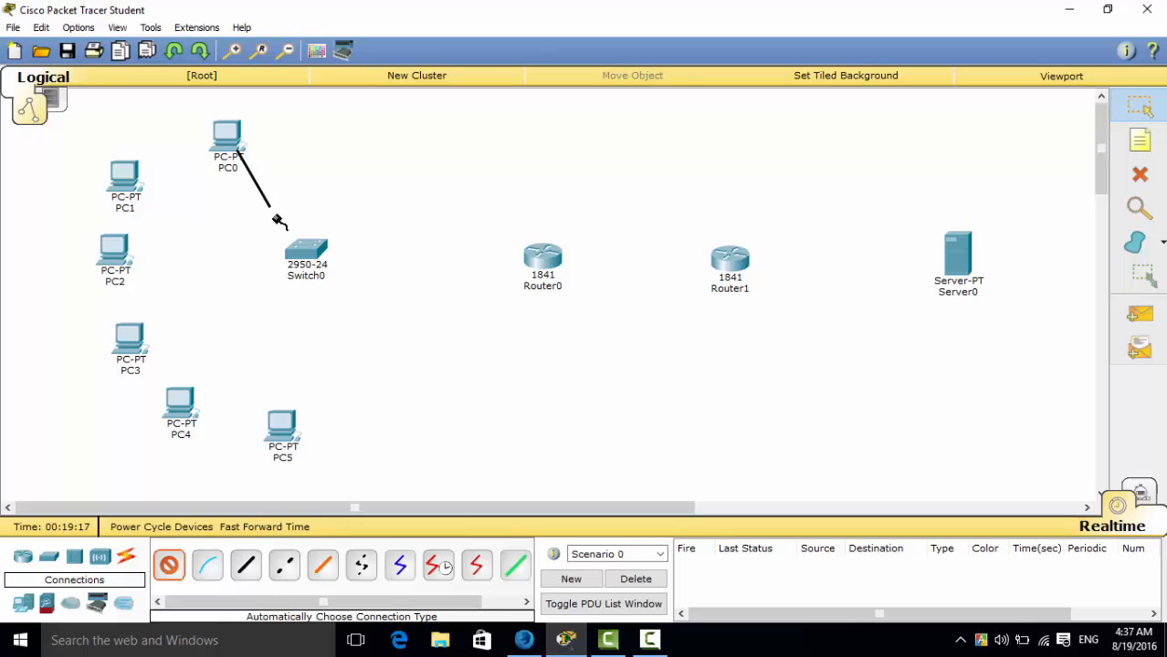
{"action": "left_click", "coordinate": [307, 254]}
{"action": "left_click", "coordinate": [170, 569]}
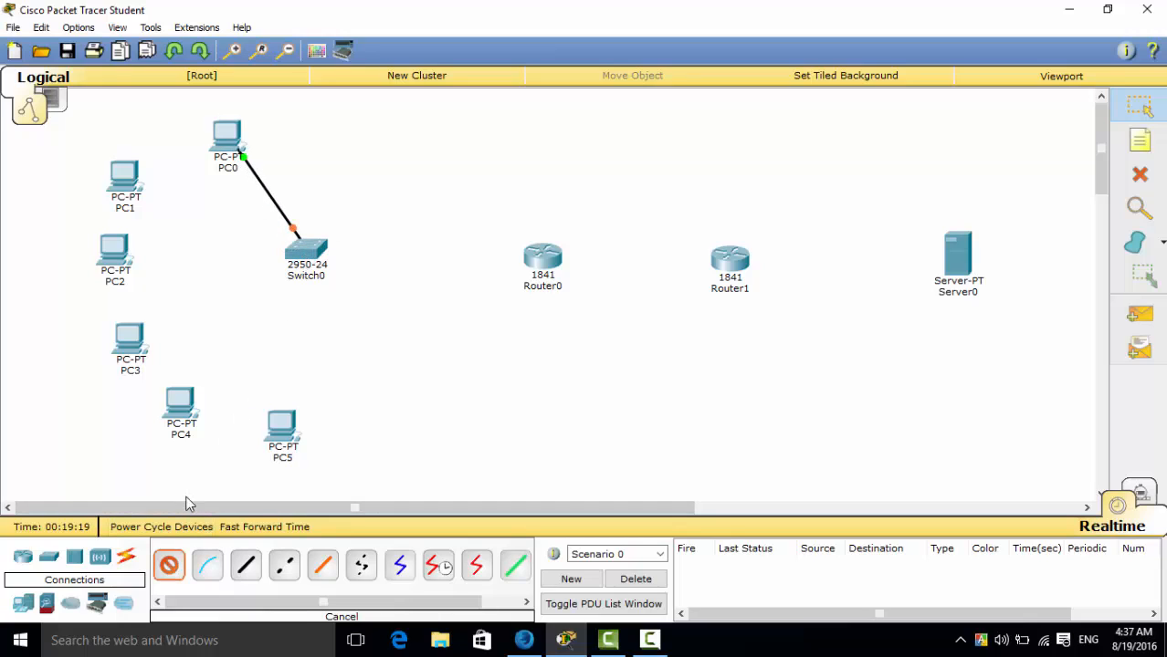
{"action": "left_click", "coordinate": [121, 175]}
{"action": "left_click", "coordinate": [298, 256]}
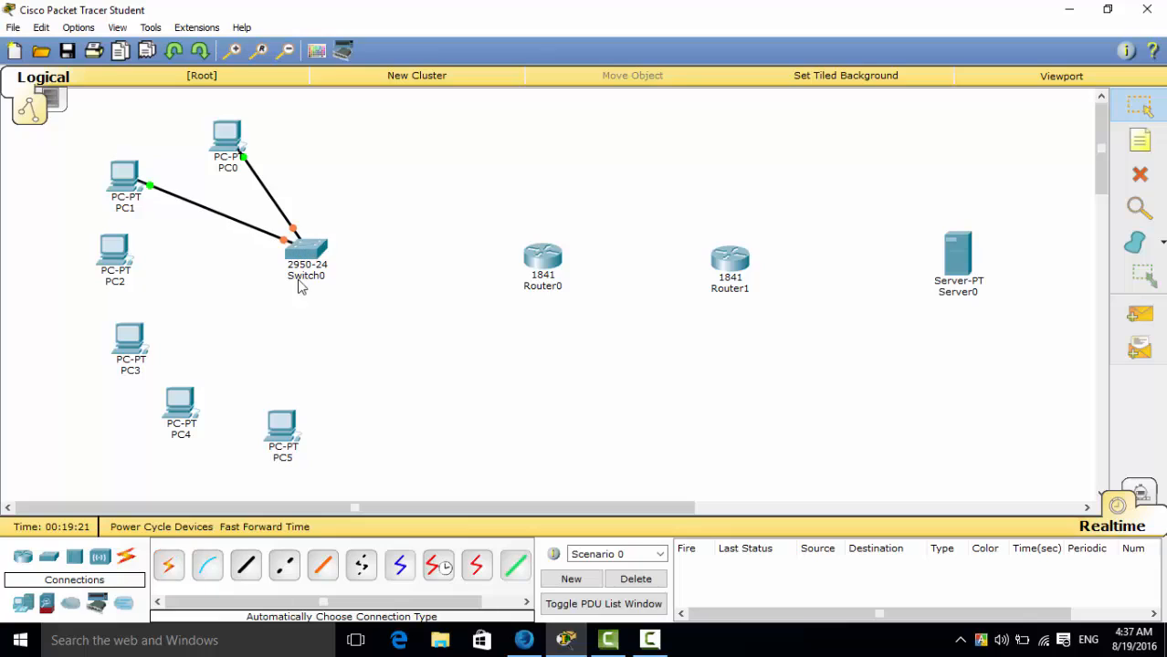
{"action": "left_click", "coordinate": [170, 566]}
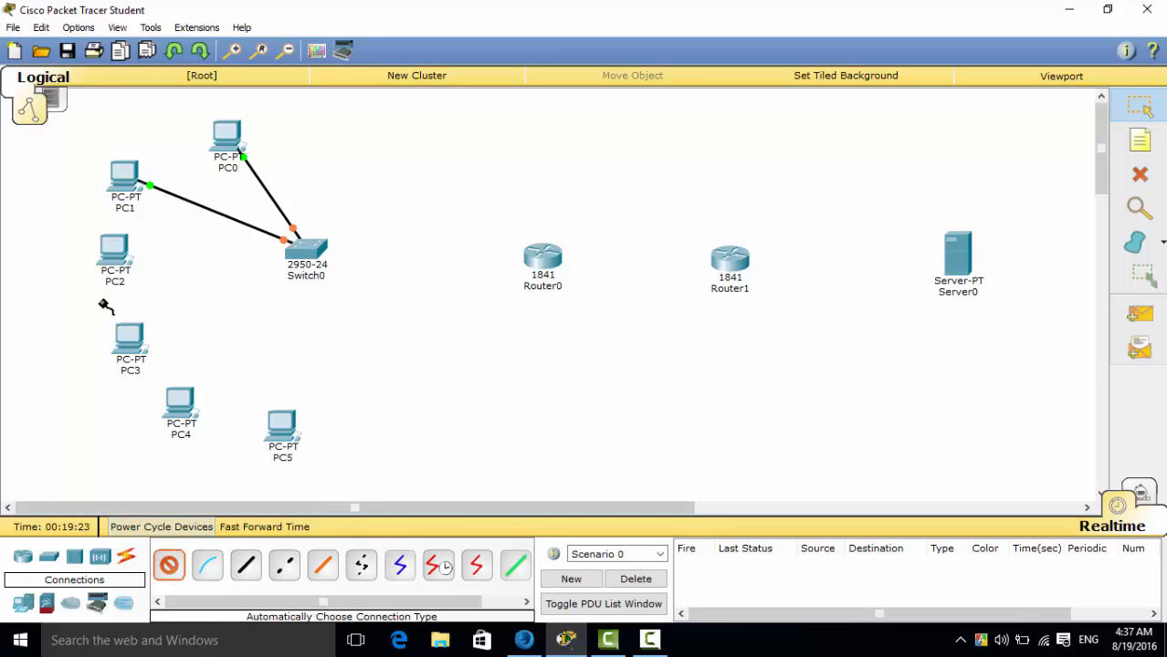
{"action": "left_click", "coordinate": [115, 253]}
{"action": "left_click", "coordinate": [301, 251]}
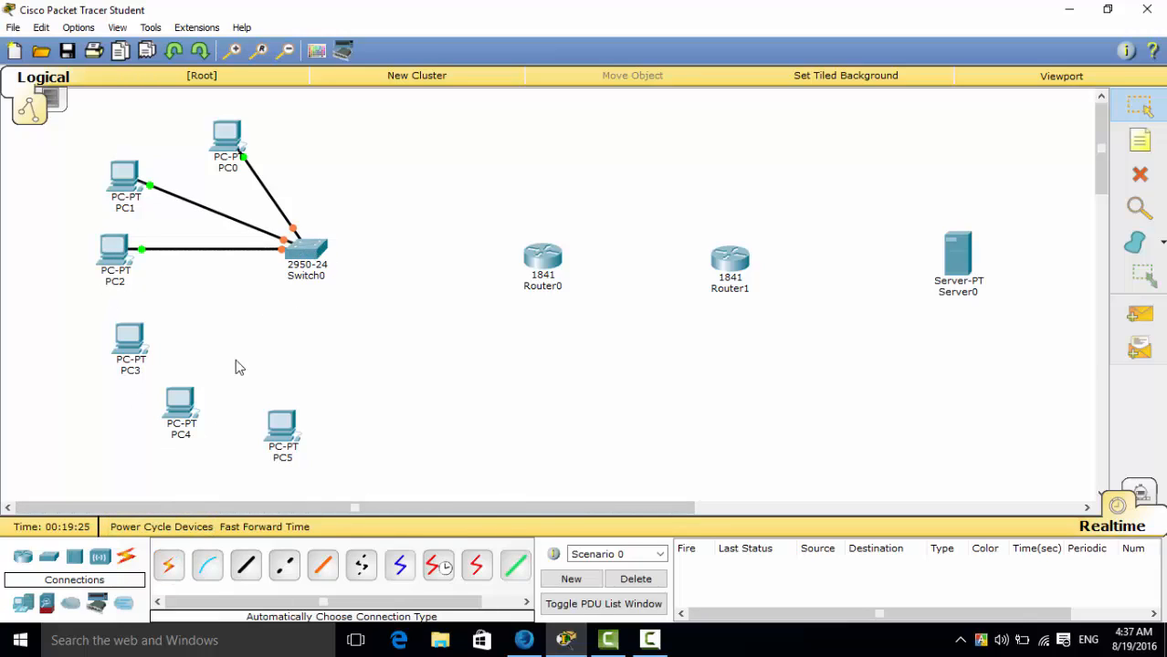
Connect PC3, PC4 and PC5 to Switch0 using the automatically chosen connection type.
{"action": "left_click", "coordinate": [169, 566]}
{"action": "left_click", "coordinate": [132, 336]}
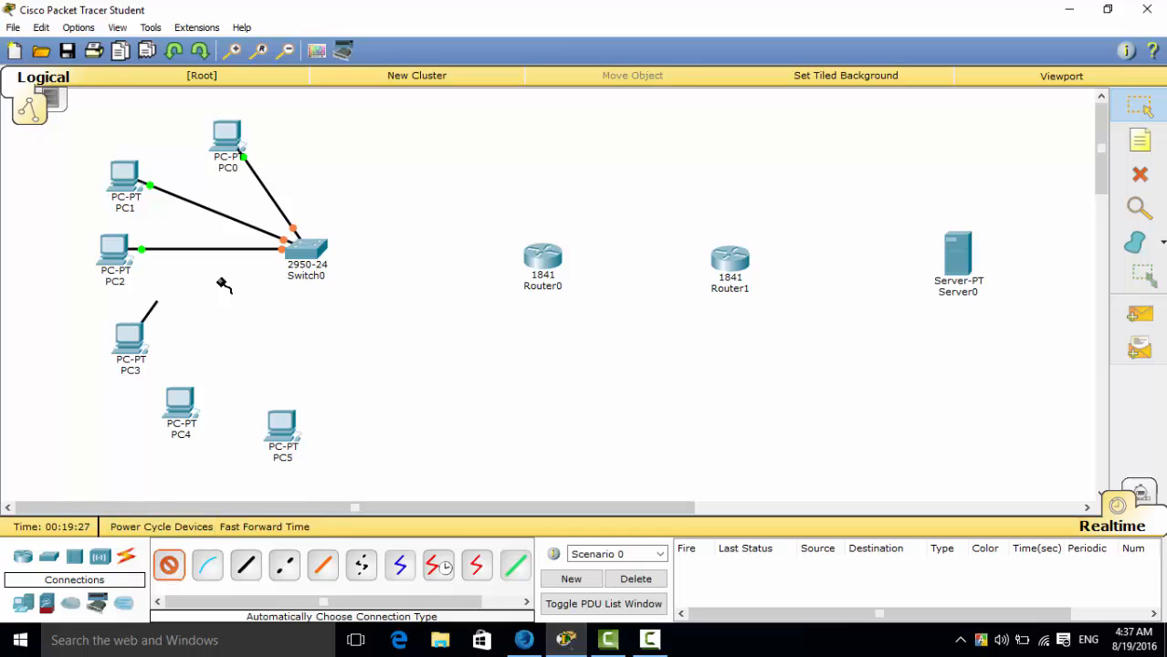
{"action": "left_click", "coordinate": [294, 252]}
{"action": "left_click", "coordinate": [169, 566]}
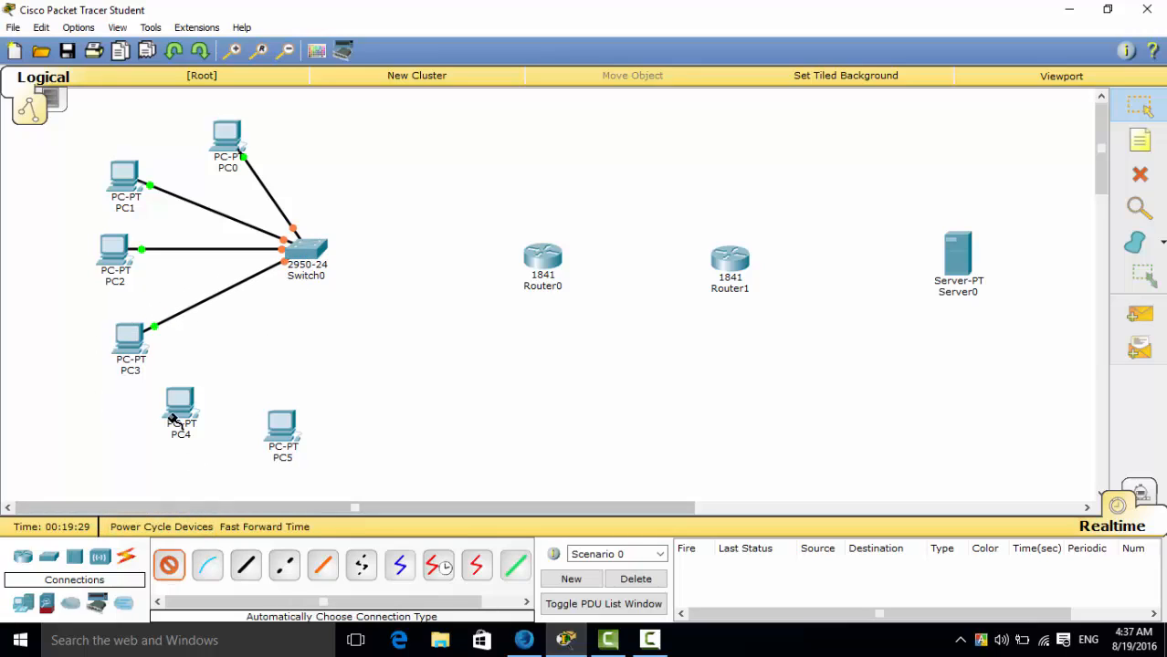
{"action": "left_click", "coordinate": [180, 407]}
{"action": "left_click", "coordinate": [298, 253]}
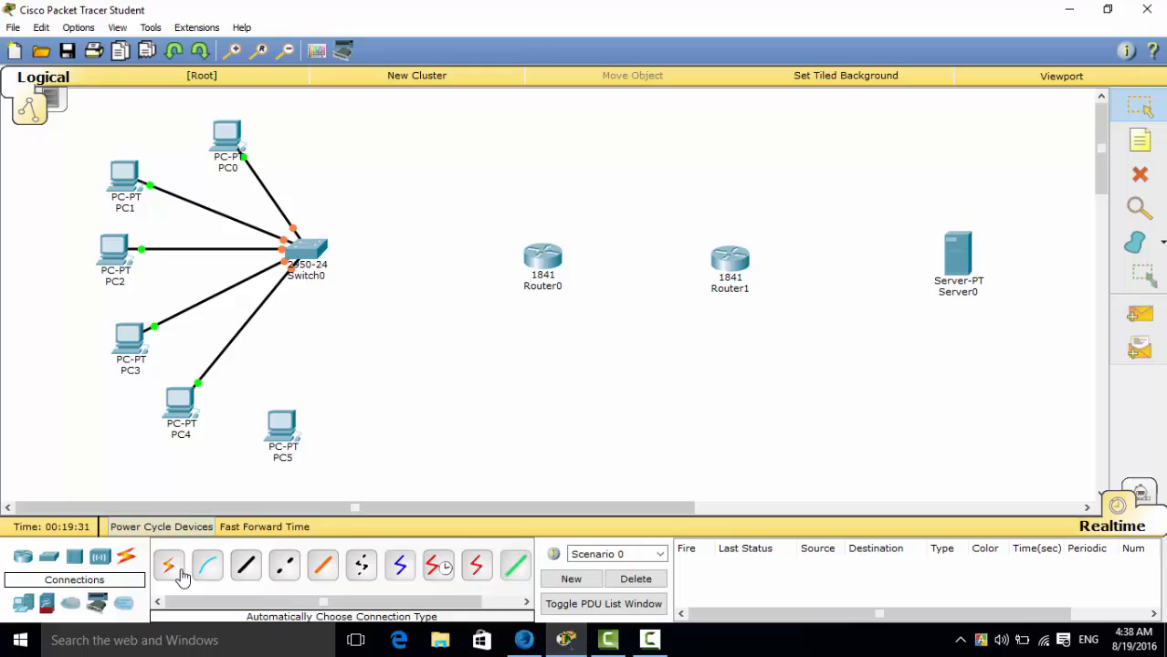
{"action": "left_click", "coordinate": [284, 426]}
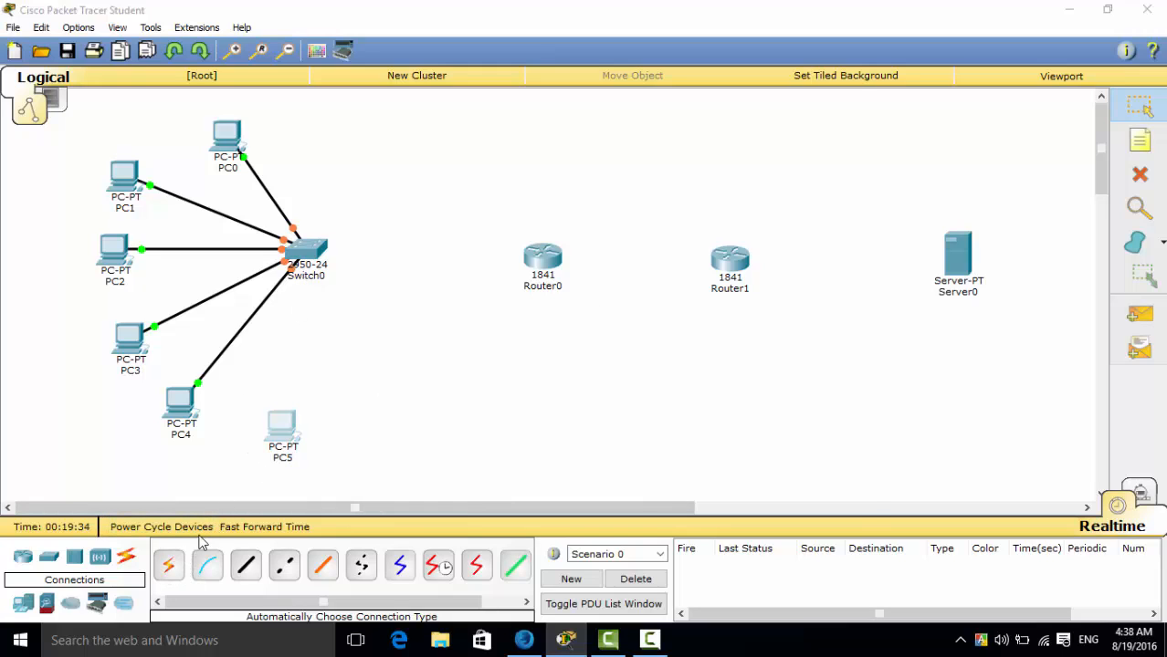
{"action": "left_click", "coordinate": [843, 113]}
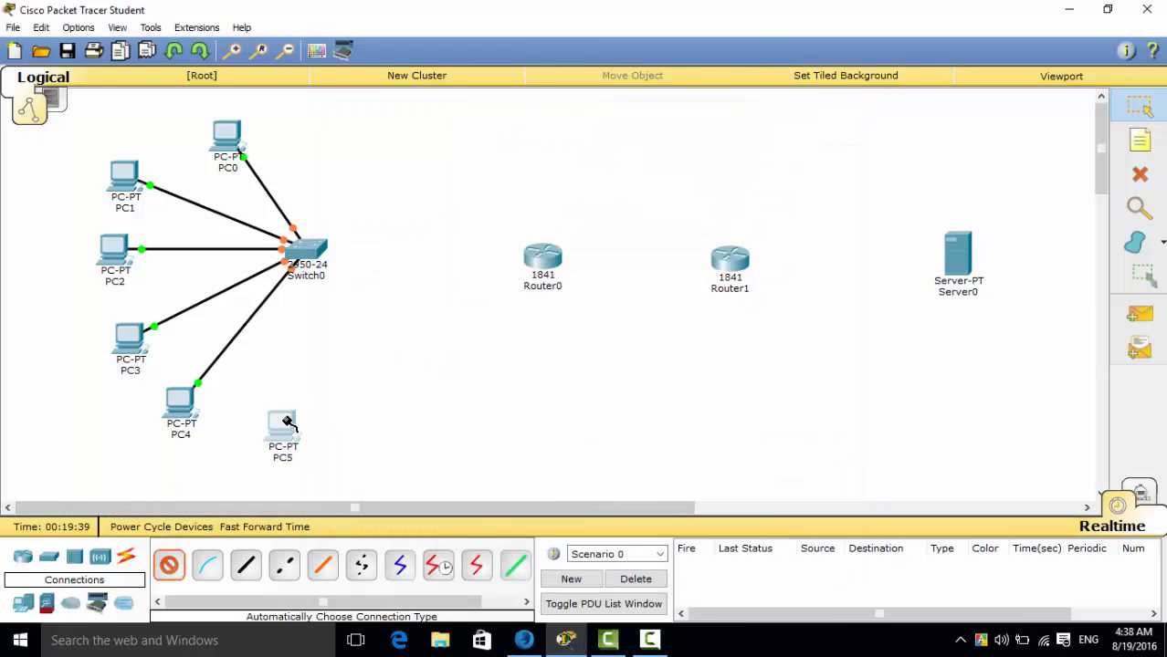
{"action": "left_click", "coordinate": [288, 418]}
{"action": "left_click", "coordinate": [311, 269]}
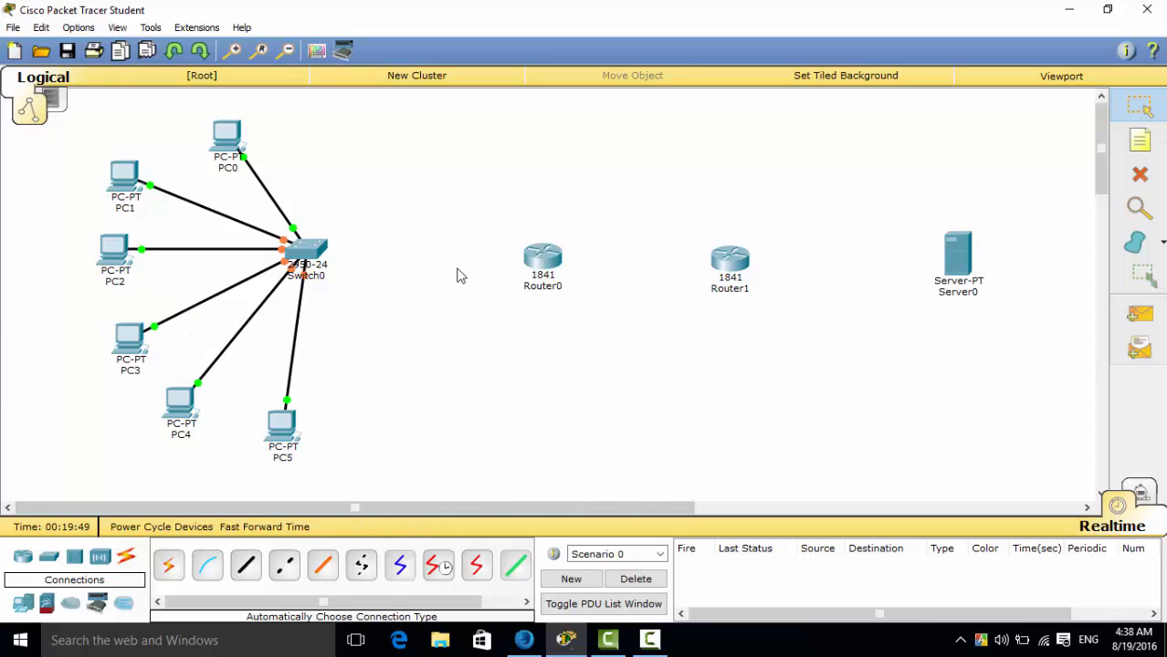
Connect Router0 to Switch0 and to Router1 using the automatically chosen connection type.
{"action": "left_click", "coordinate": [169, 568]}
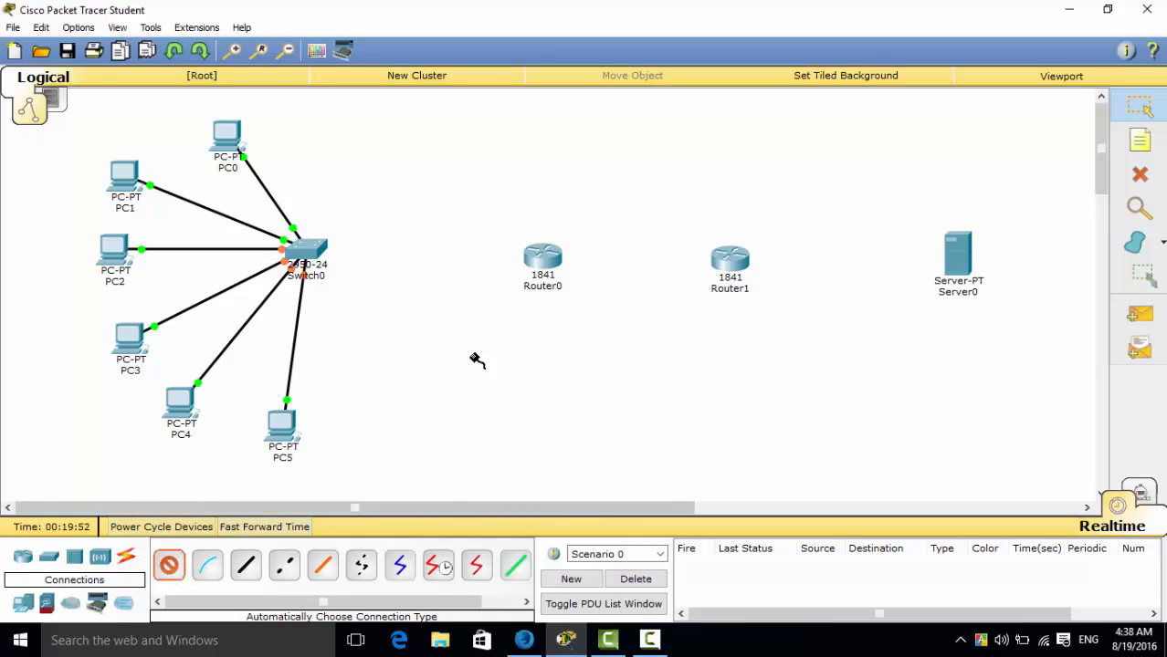
{"action": "left_click", "coordinate": [517, 268]}
{"action": "left_click", "coordinate": [331, 252]}
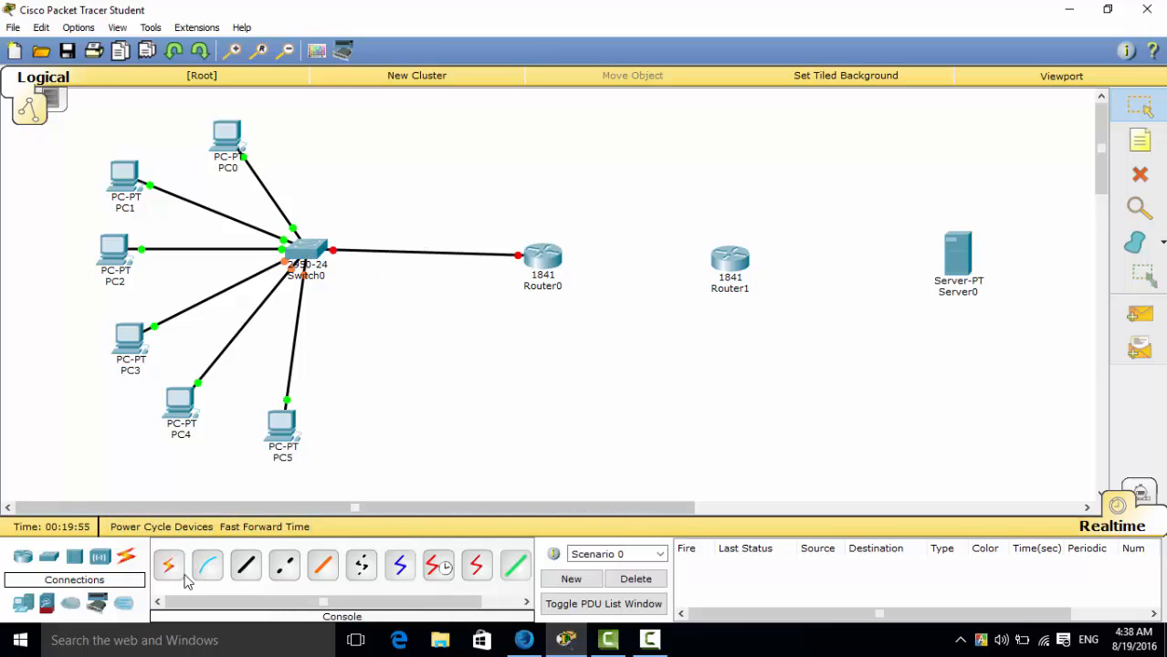
{"action": "left_click", "coordinate": [173, 567]}
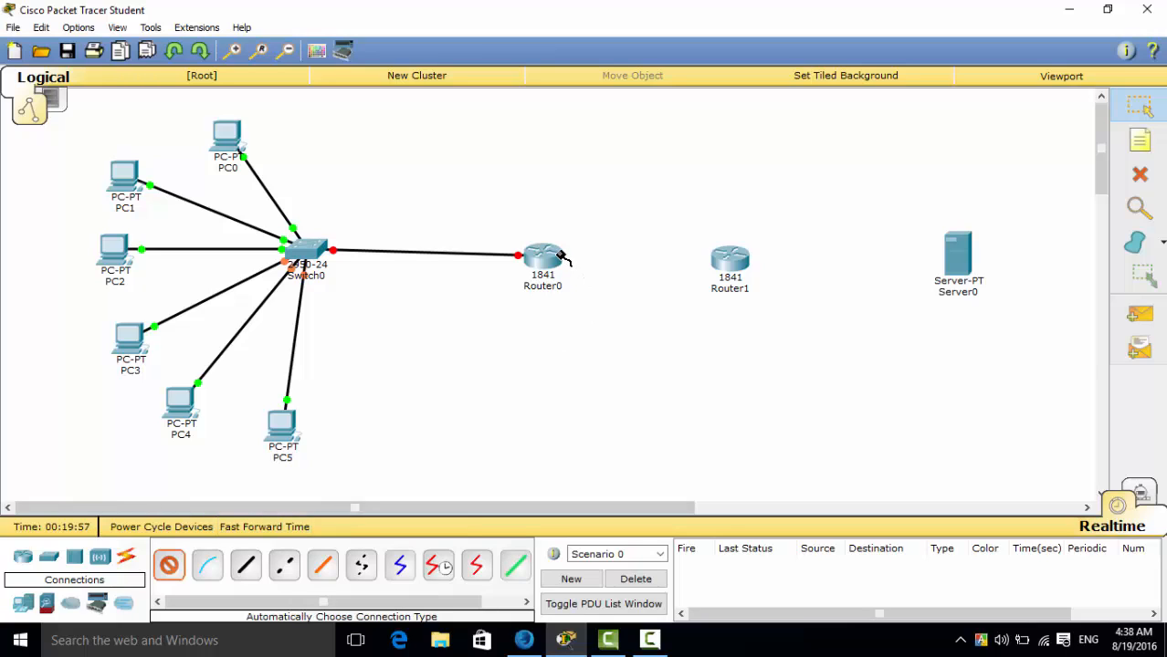
{"action": "left_click", "coordinate": [556, 261]}
{"action": "left_click", "coordinate": [729, 259]}
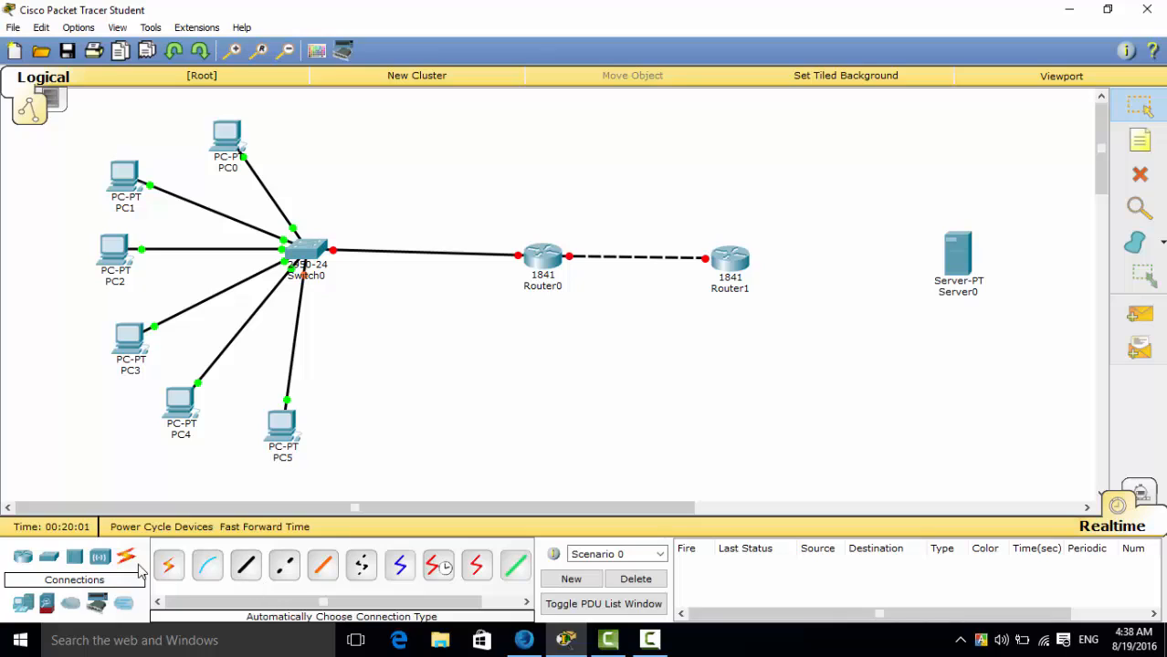
Connect Router1 to Server0 using the automatically chosen connection type, and shift Server0 lower and Router0 higher in the workspace.
{"action": "left_click", "coordinate": [168, 566]}
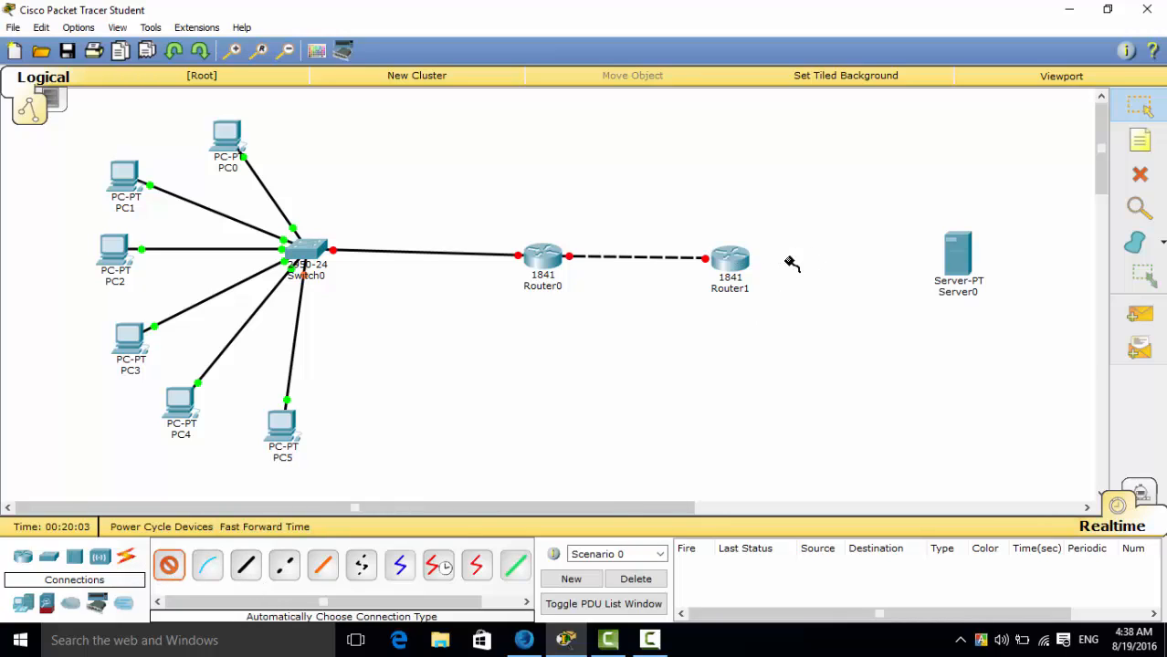
{"action": "left_click", "coordinate": [737, 260]}
{"action": "left_click", "coordinate": [961, 288]}
{"action": "left_click_drag", "start_coordinate": [961, 288], "coordinate": [931, 353]}
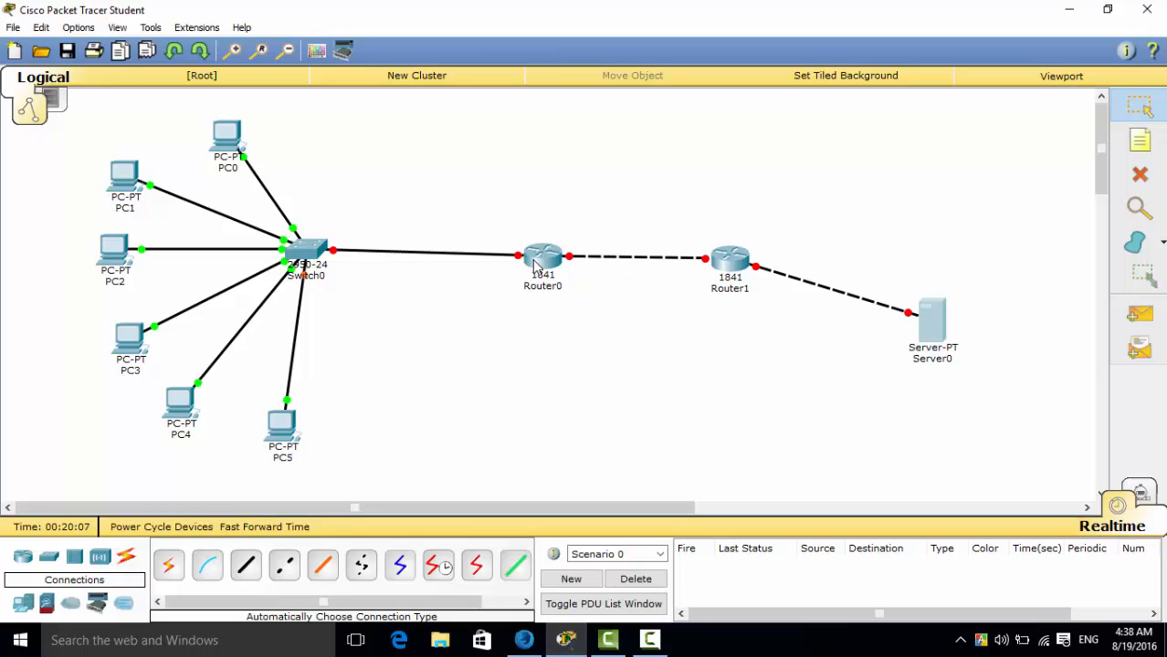
{"action": "left_click_drag", "start_coordinate": [535, 265], "coordinate": [544, 221]}
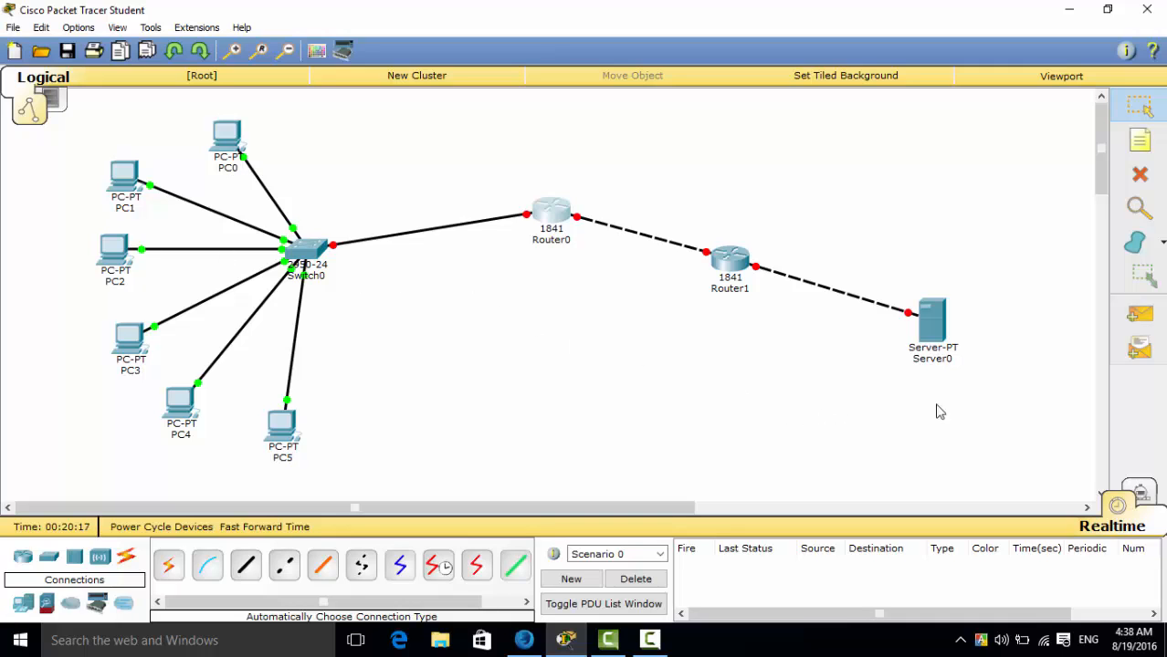
Configure Server0's FastEthernet0 with static IP address 20.0.0.2, subnet mask 255.0.0.0 and default gateway 20.0.0.1.
{"action": "left_click", "coordinate": [937, 329]}
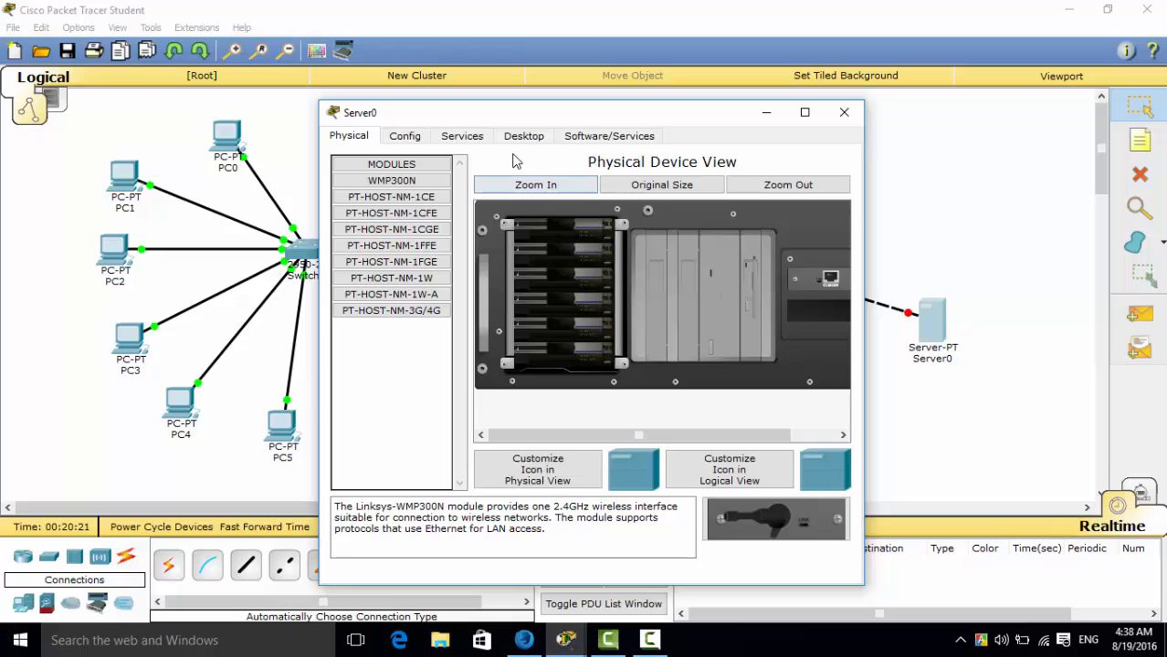
{"action": "left_click", "coordinate": [527, 140]}
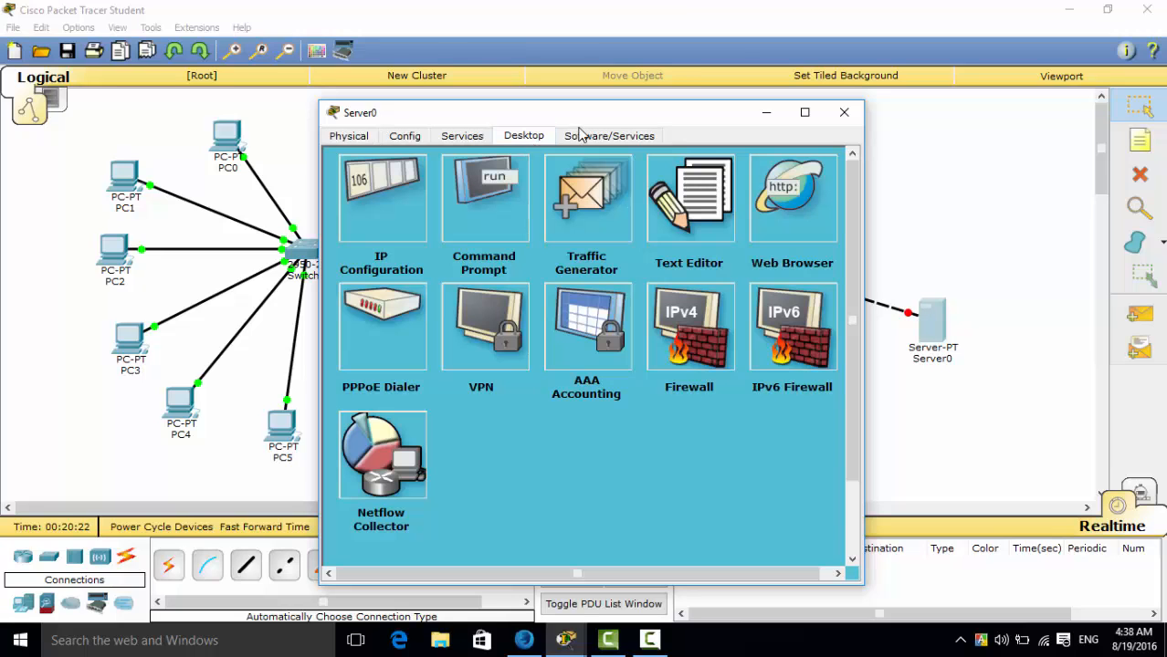
{"action": "left_click", "coordinate": [408, 211]}
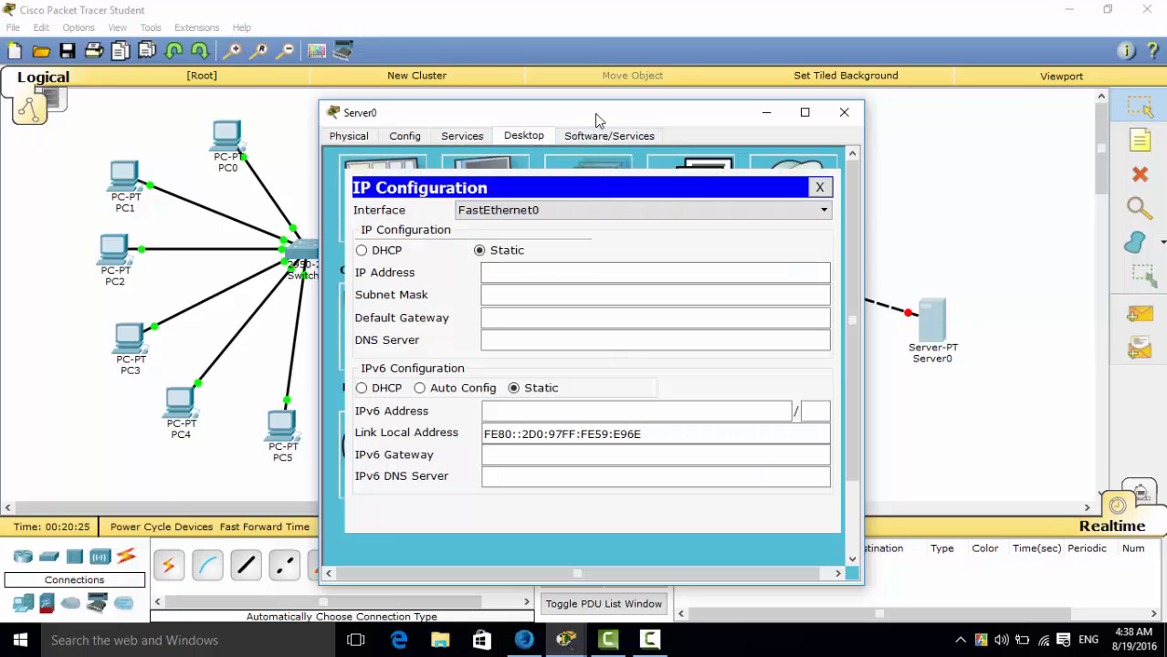
{"action": "left_click_drag", "start_coordinate": [596, 120], "coordinate": [461, 52]}
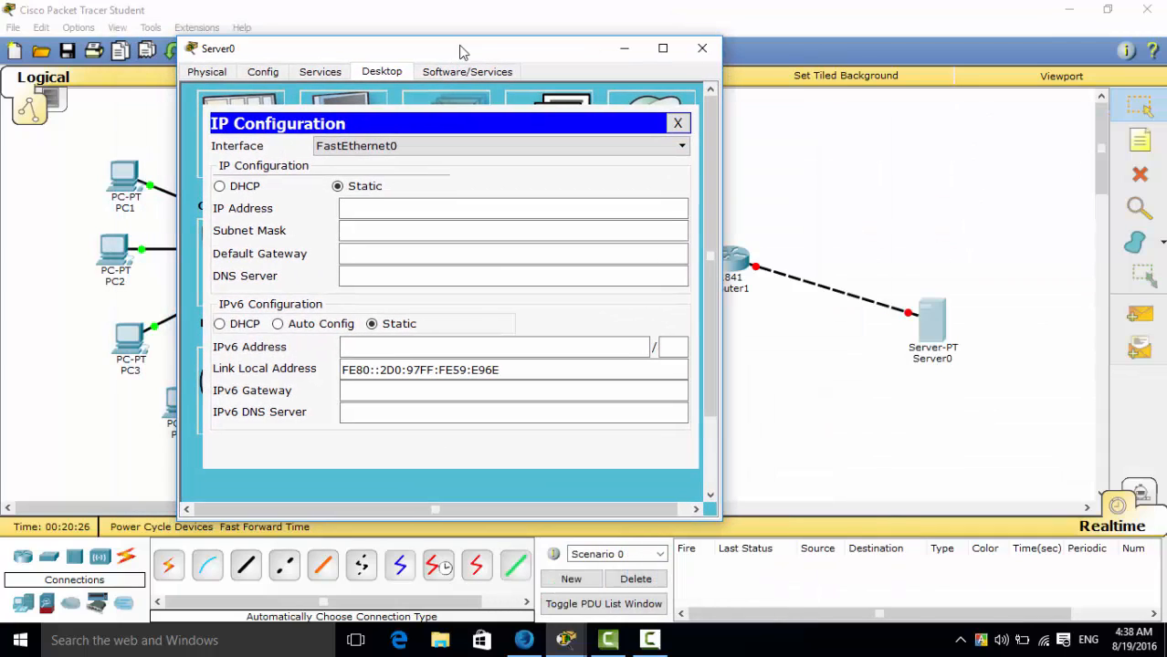
{"action": "left_click", "coordinate": [436, 209]}
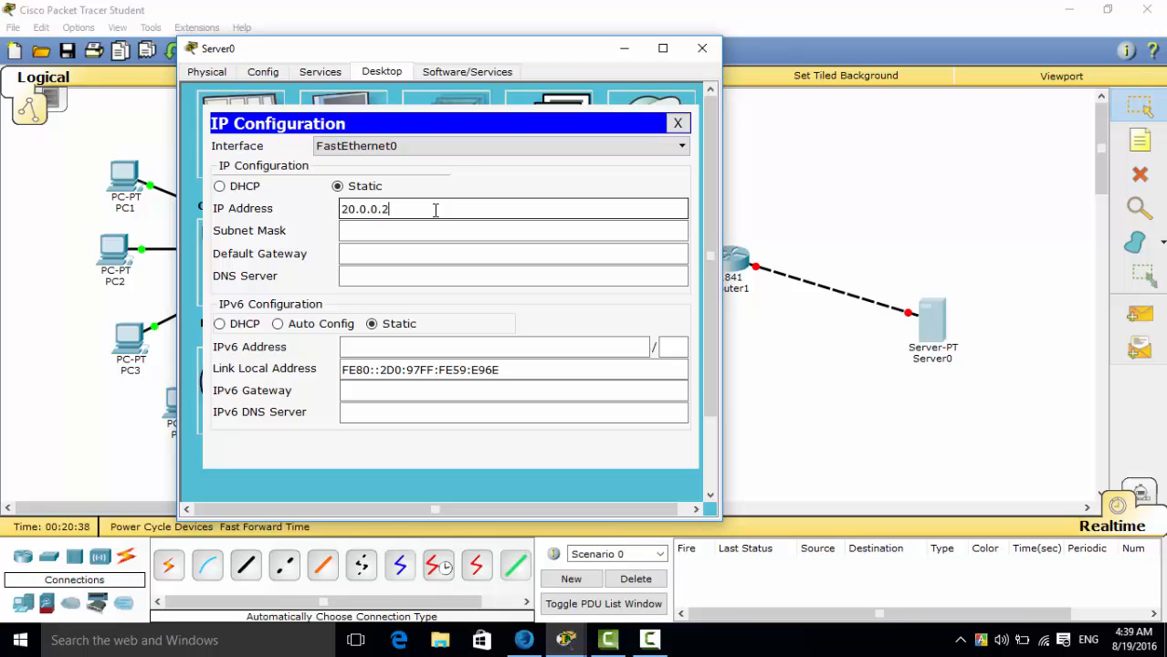
{"action": "left_click", "coordinate": [471, 235]}
{"action": "left_click", "coordinate": [463, 256]}
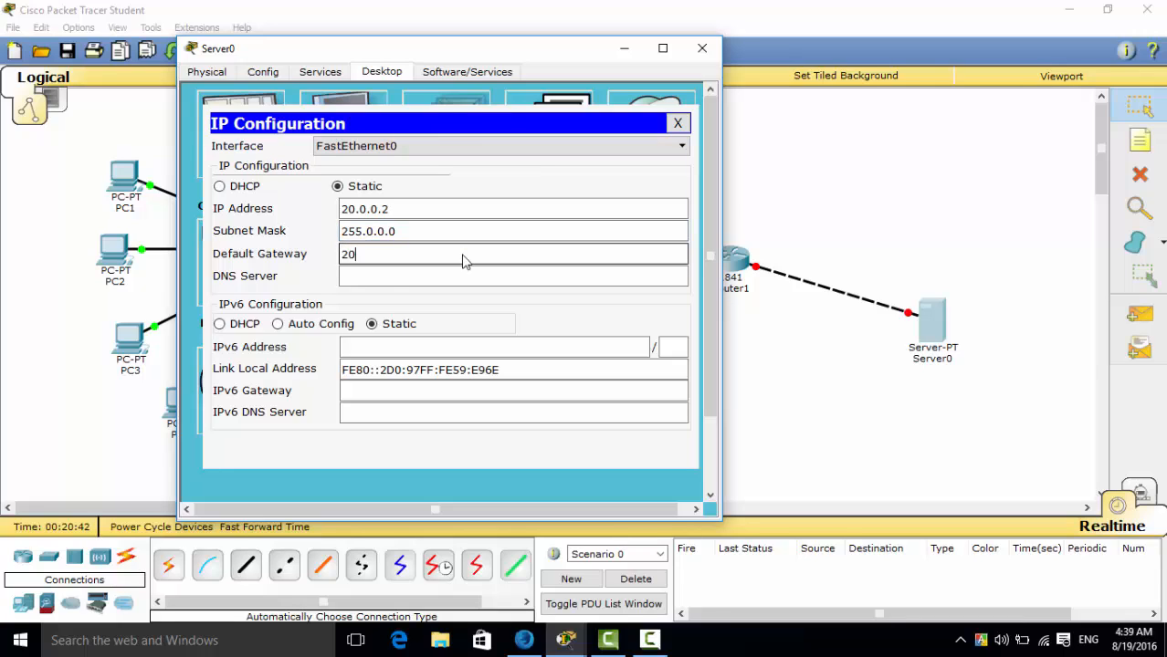
{"action": "type", "text": "20.0.0.1"}
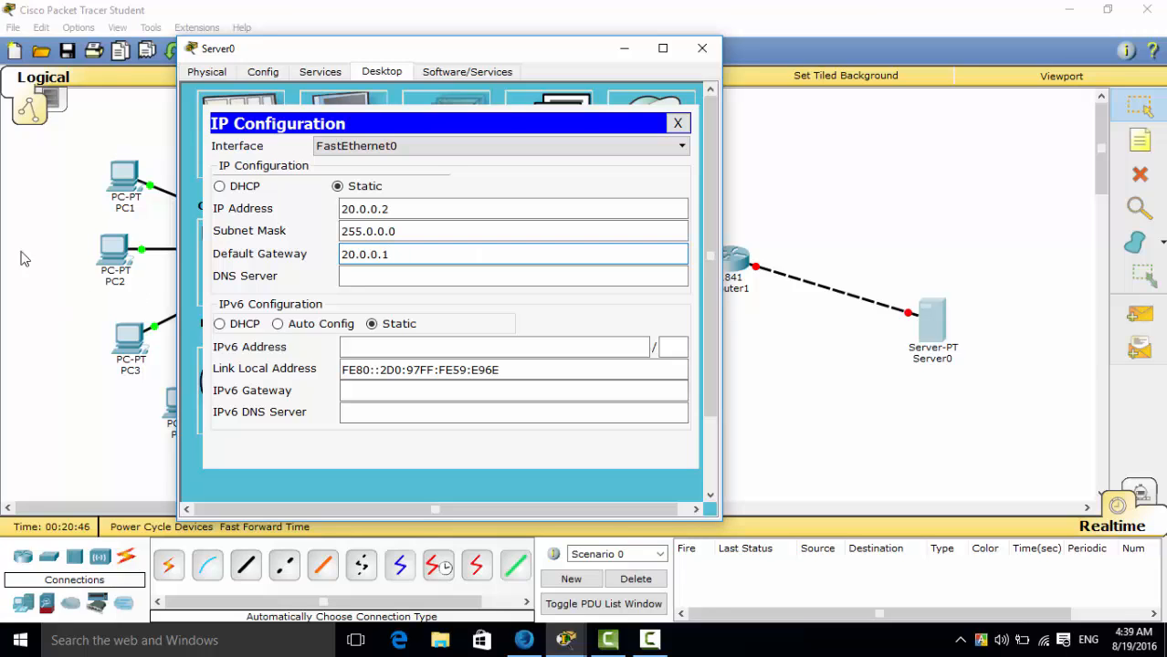
{"action": "left_click", "coordinate": [691, 57]}
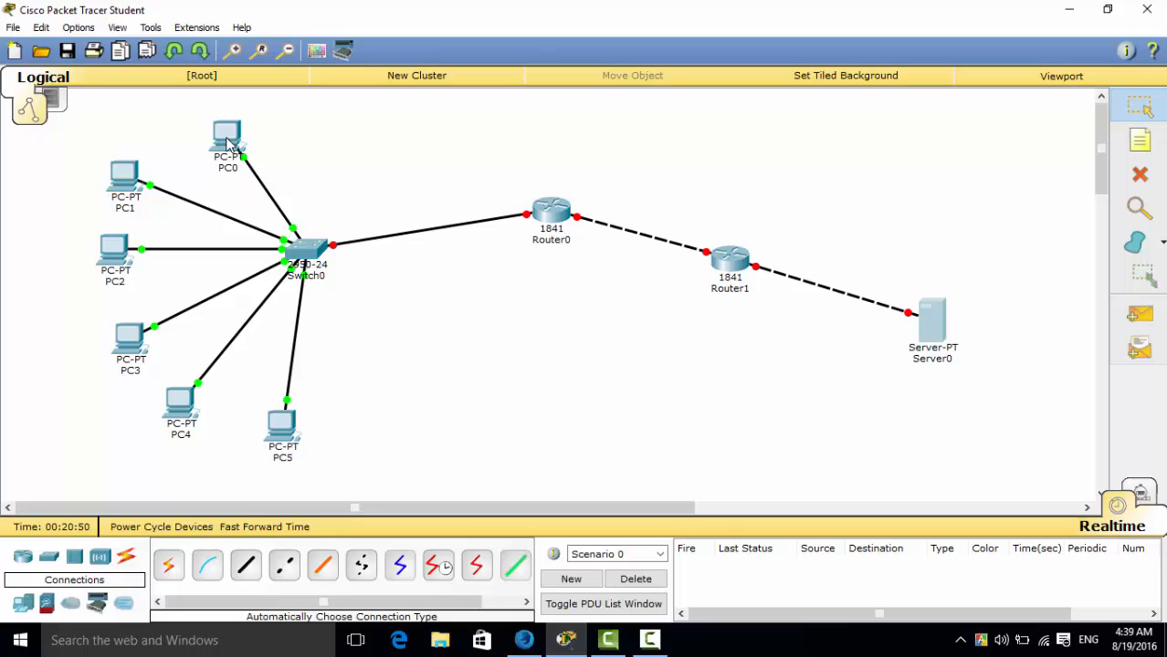
Move PC0 slightly up and to the left, and place the notes ".2" beside PC0 and ".3" beside PC1.
{"action": "left_click_drag", "start_coordinate": [229, 137], "coordinate": [210, 132]}
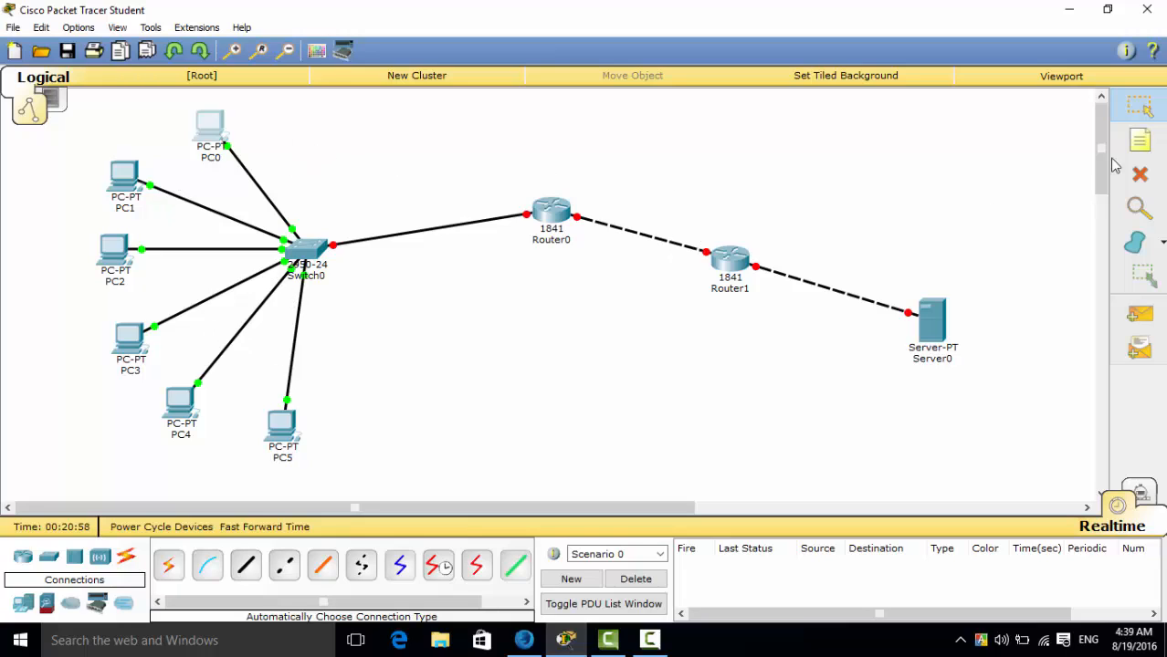
{"action": "left_click", "coordinate": [1140, 141]}
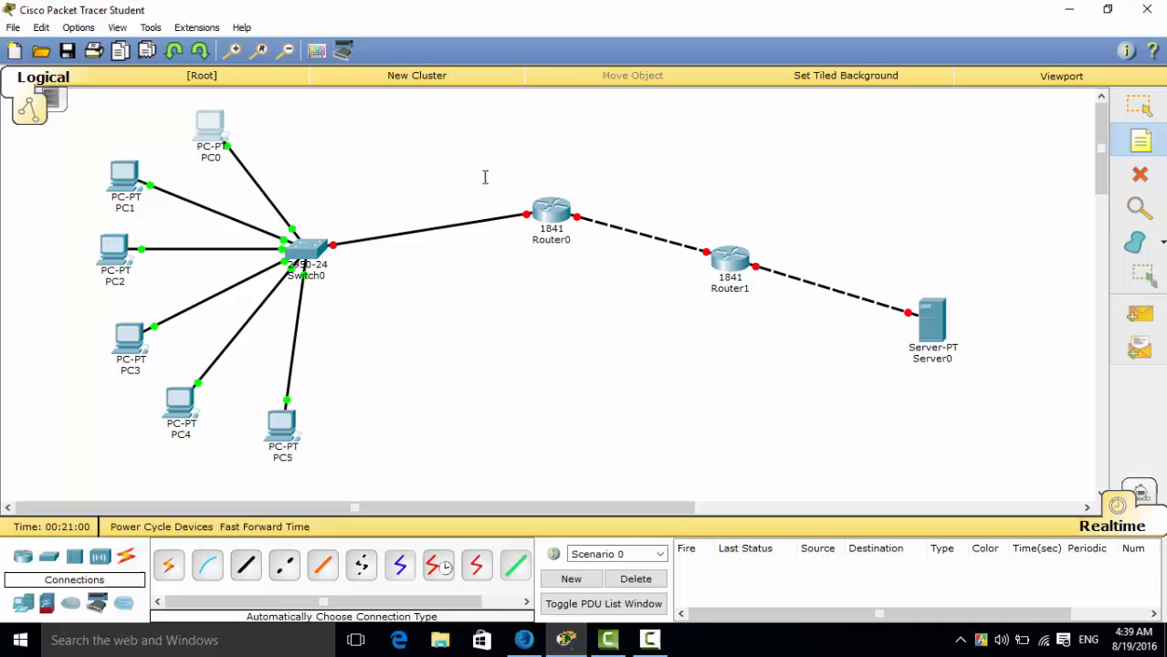
{"action": "left_click", "coordinate": [258, 128]}
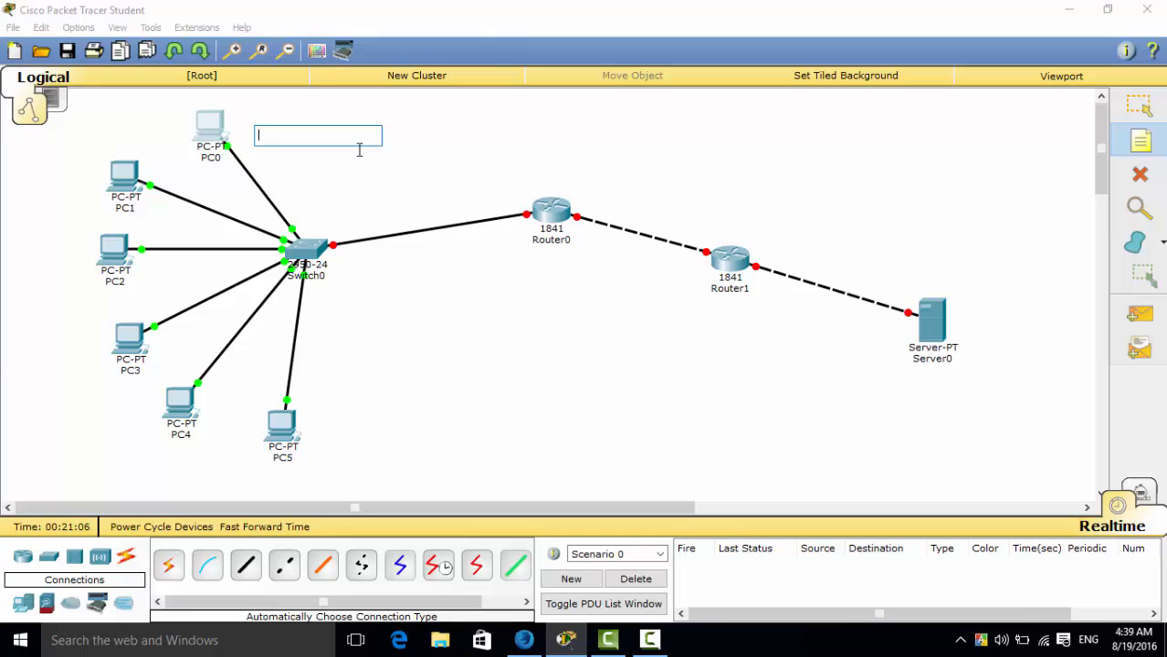
{"action": "type", "text": ".2"}
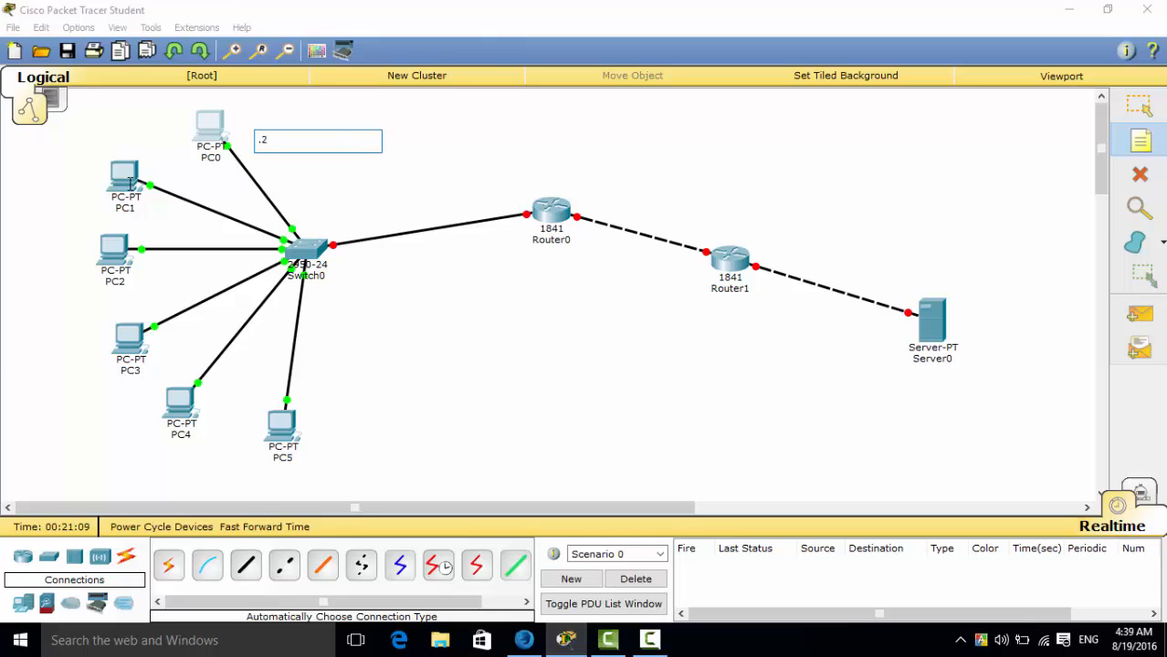
{"action": "left_click", "coordinate": [73, 161]}
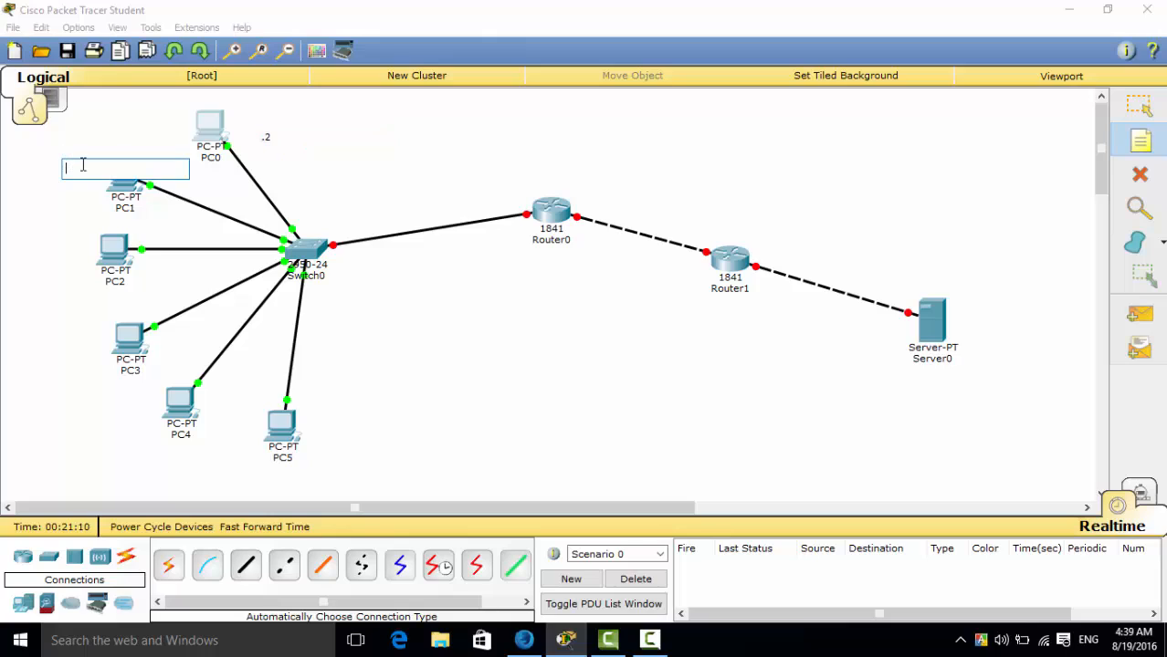
{"action": "type", "text": "."}
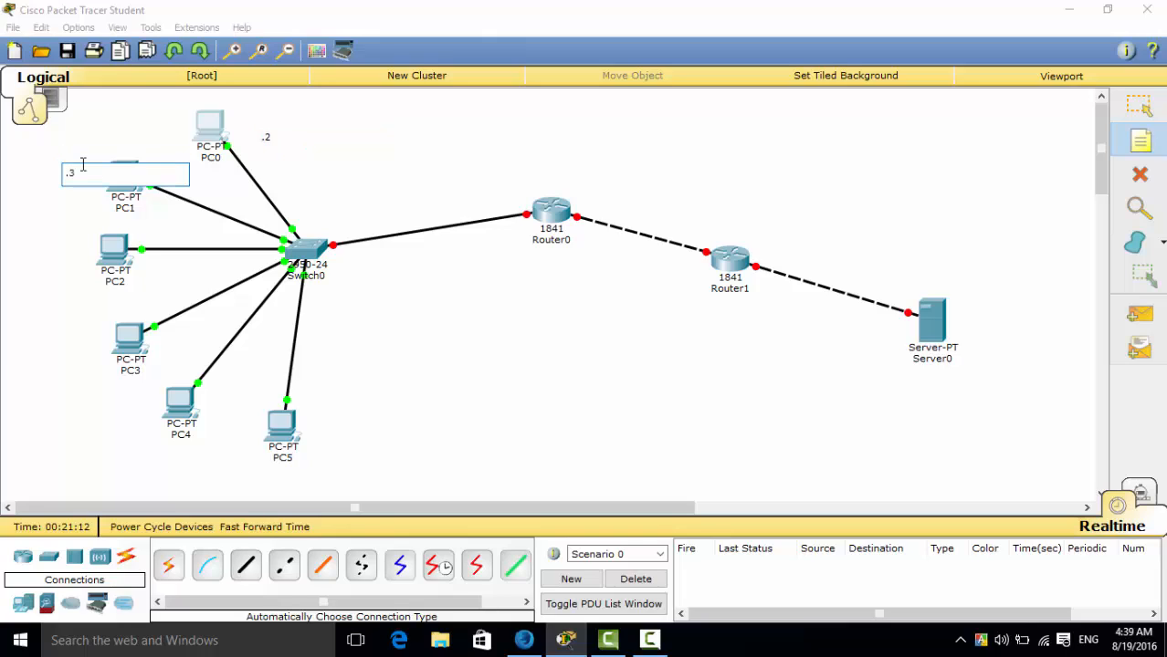
{"action": "type", "text": "3"}
Place the notes ".4", ".5", ".6" and ".7" next to PC2, PC3, PC4 and PC5 respectively.
{"action": "left_click", "coordinate": [49, 262]}
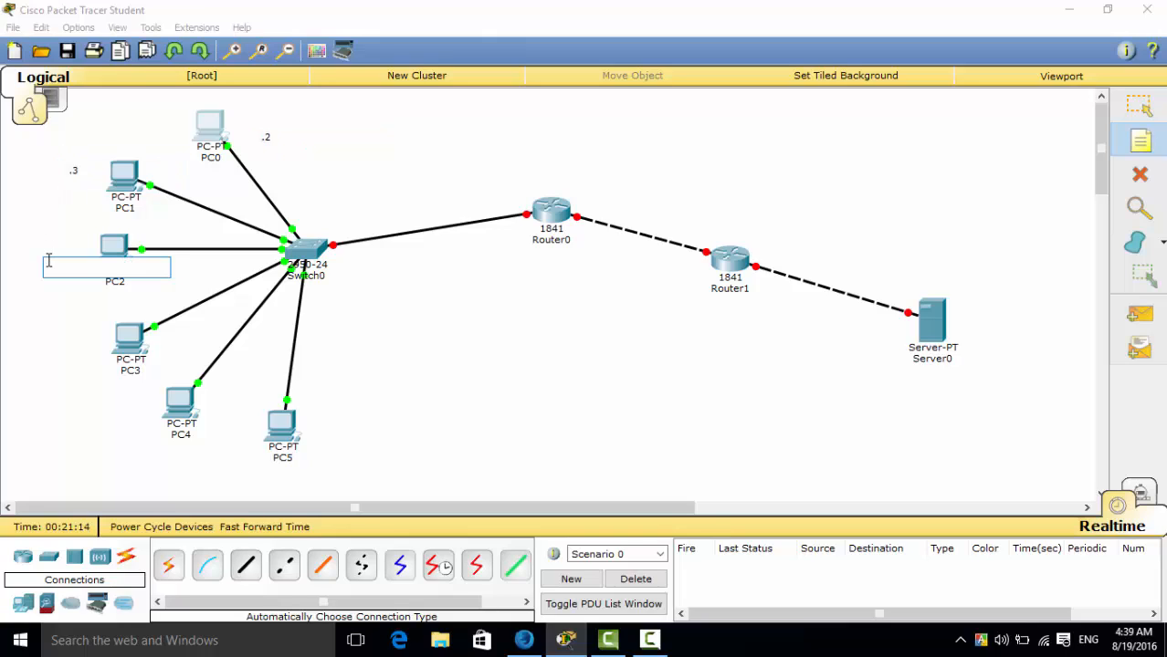
{"action": "type", "text": ".4"}
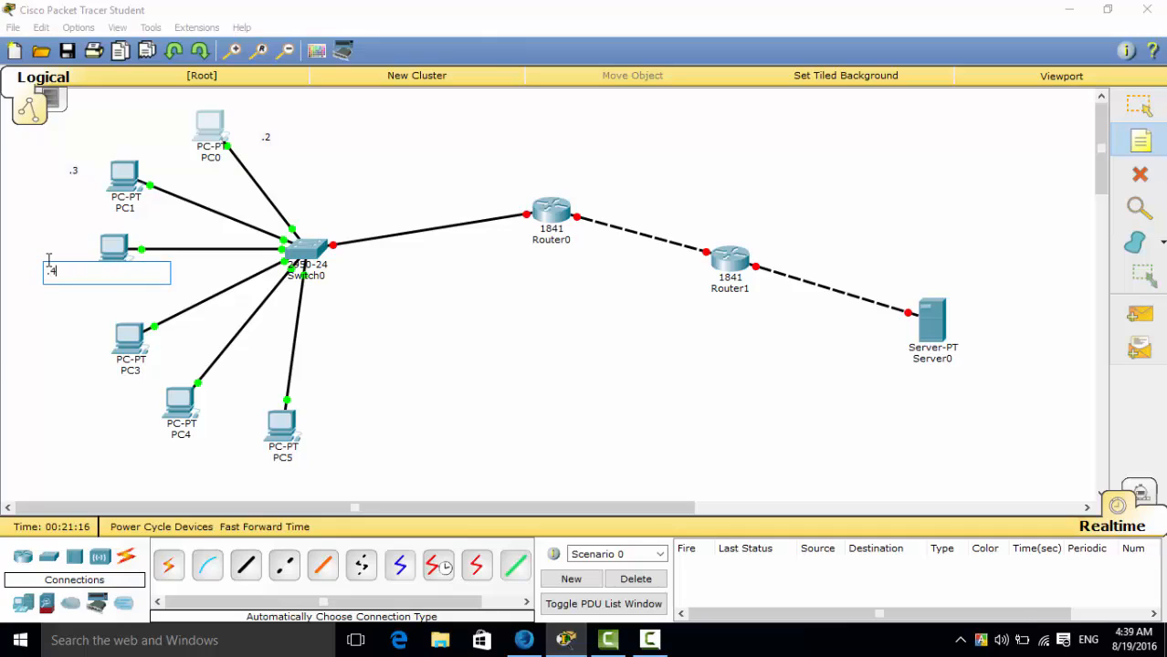
{"action": "left_click", "coordinate": [67, 365]}
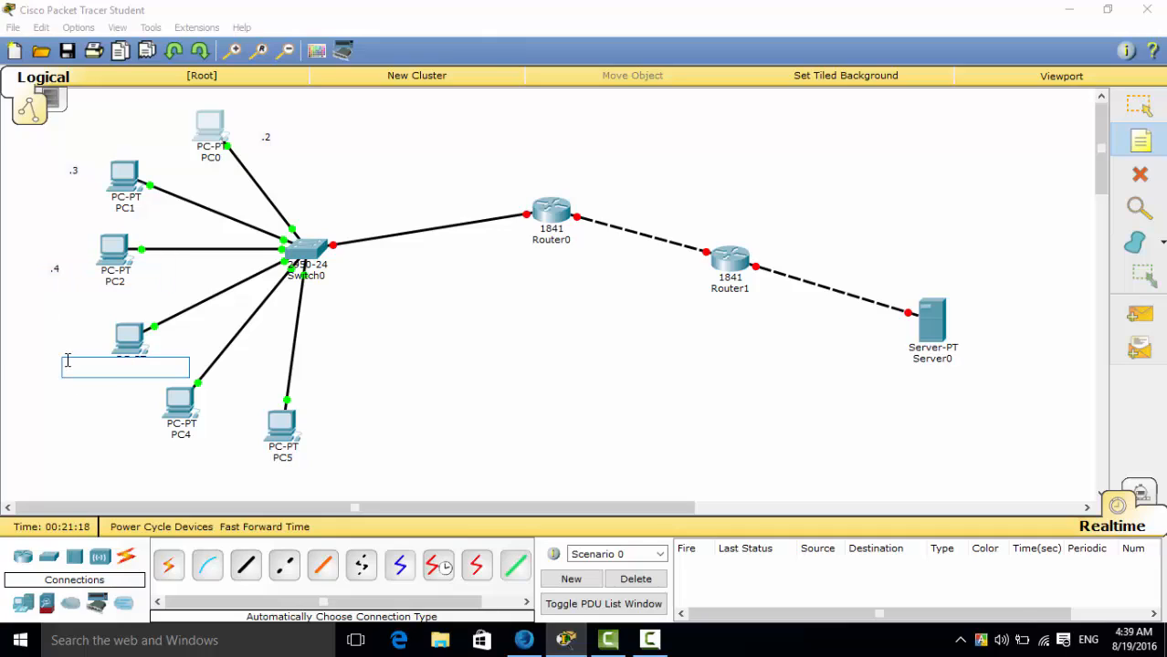
{"action": "type", "text": ".5"}
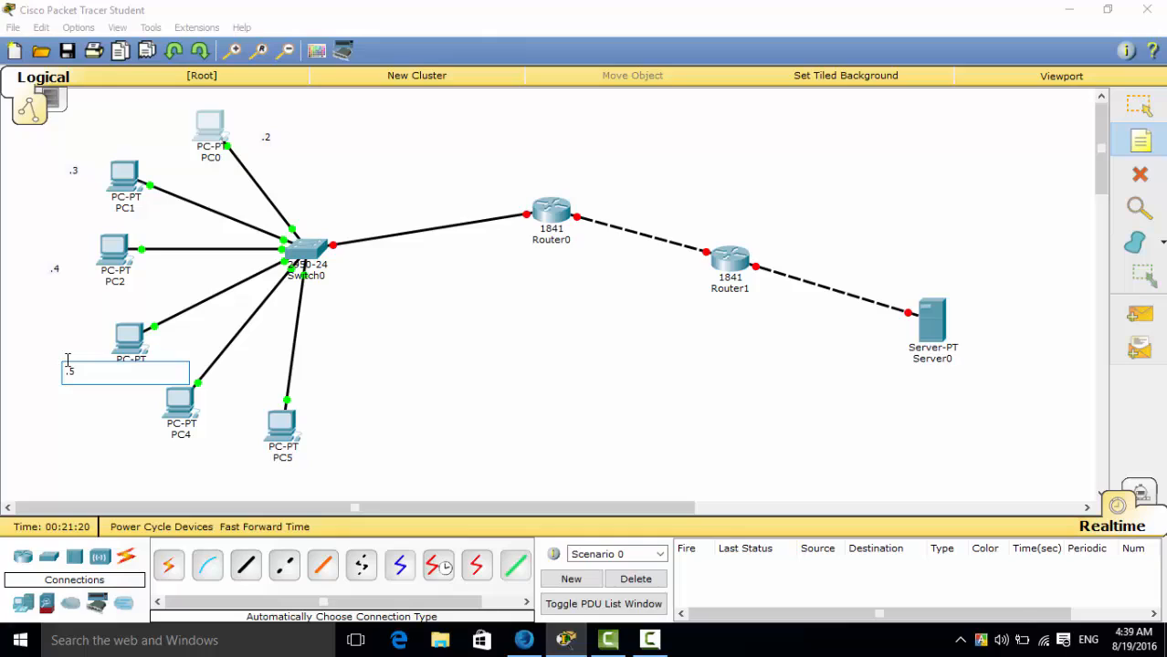
{"action": "left_click", "coordinate": [119, 445]}
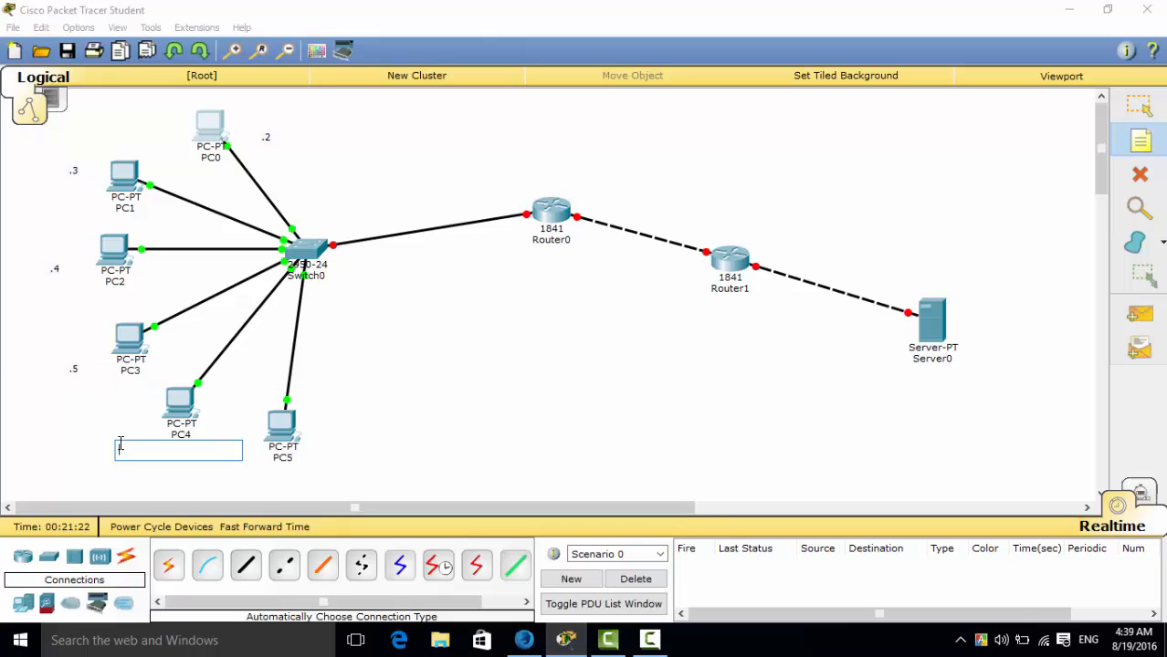
{"action": "type", "text": ".6"}
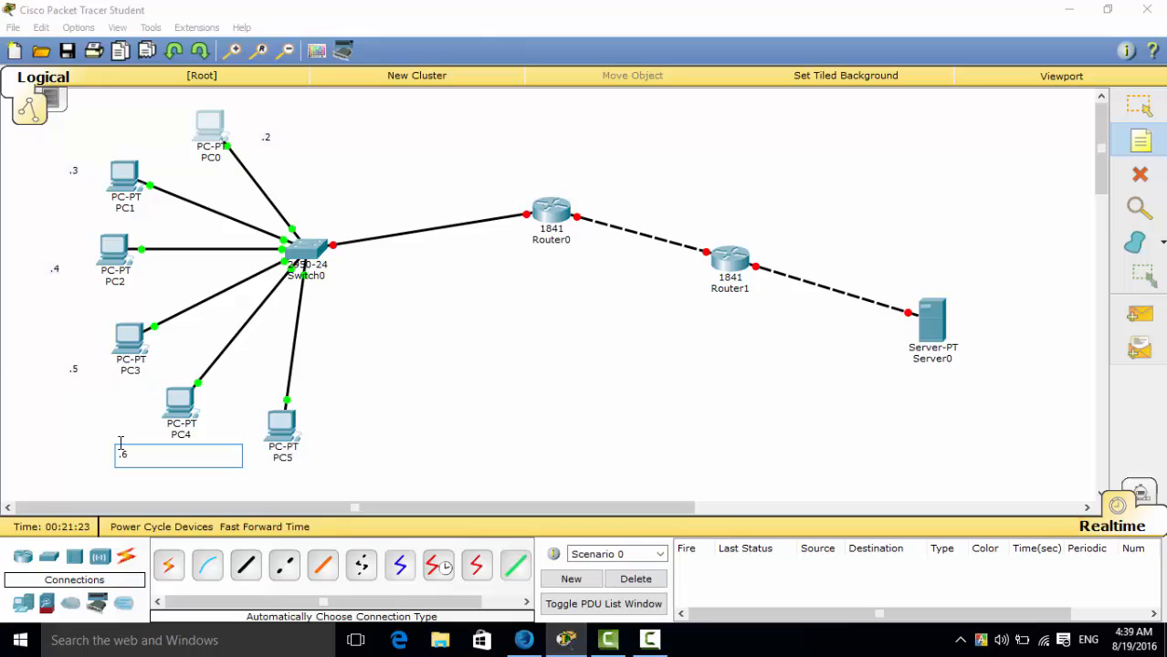
{"action": "left_click", "coordinate": [294, 476]}
{"action": "type", "text": "."}
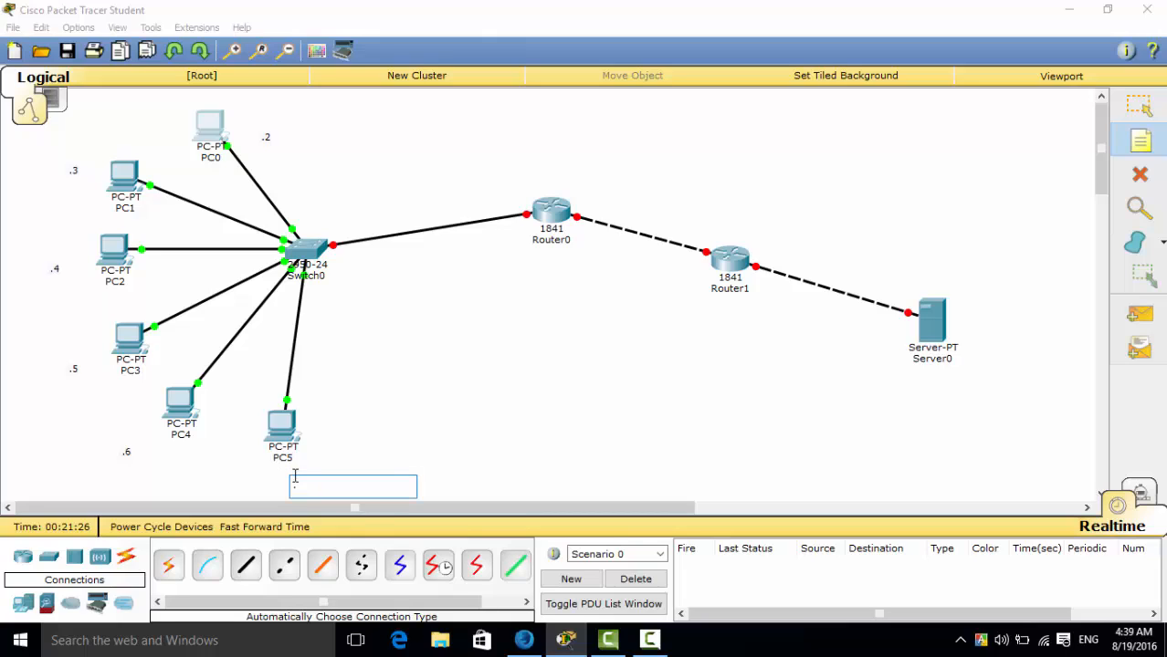
{"action": "type", "text": "7"}
{"action": "left_click", "coordinate": [1137, 104]}
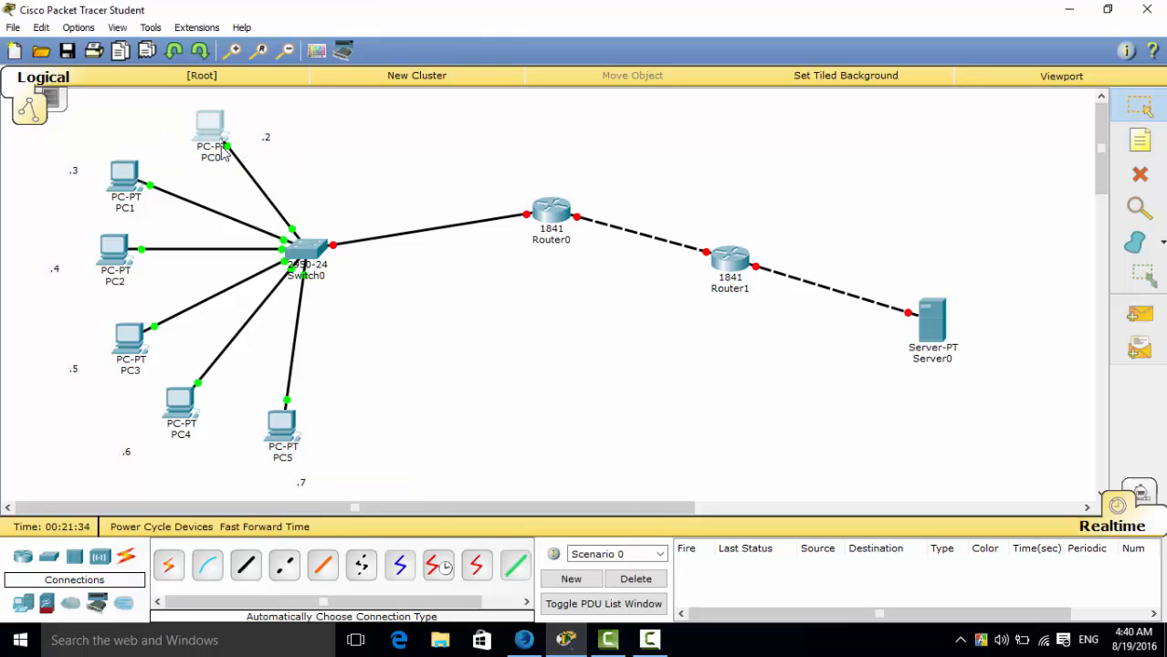
Set PC0's static IP address to 192.168.0.2, copying the 192.168.0 network portion for reuse.
{"action": "mouse_move", "coordinate": [216, 136]}
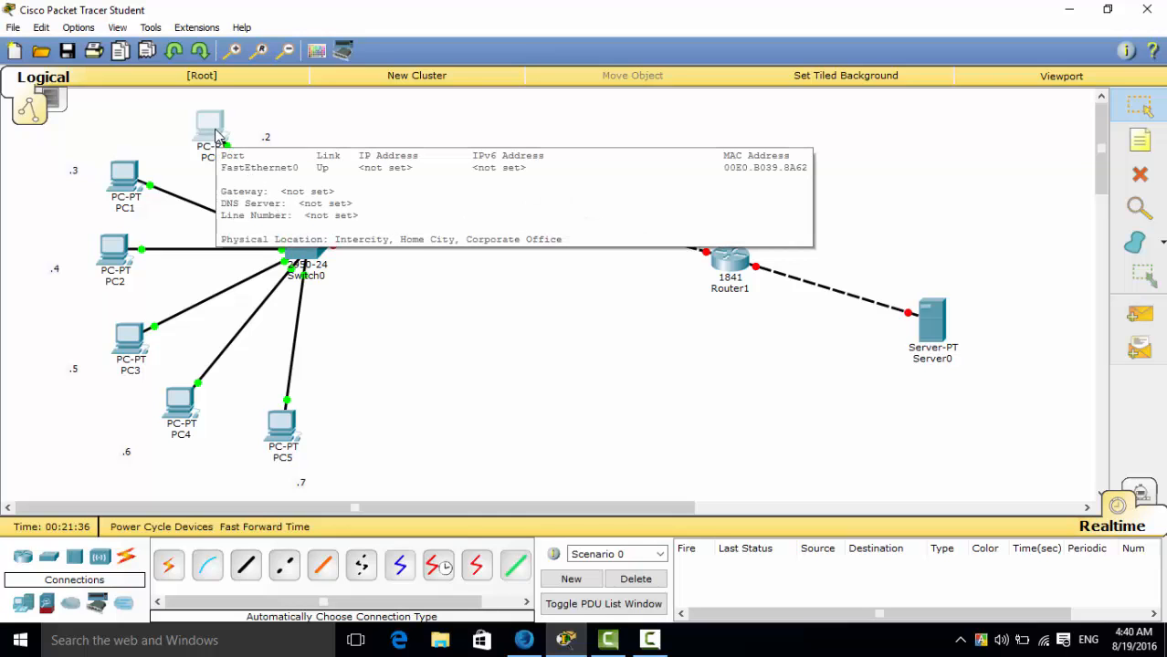
{"action": "left_click", "coordinate": [215, 135]}
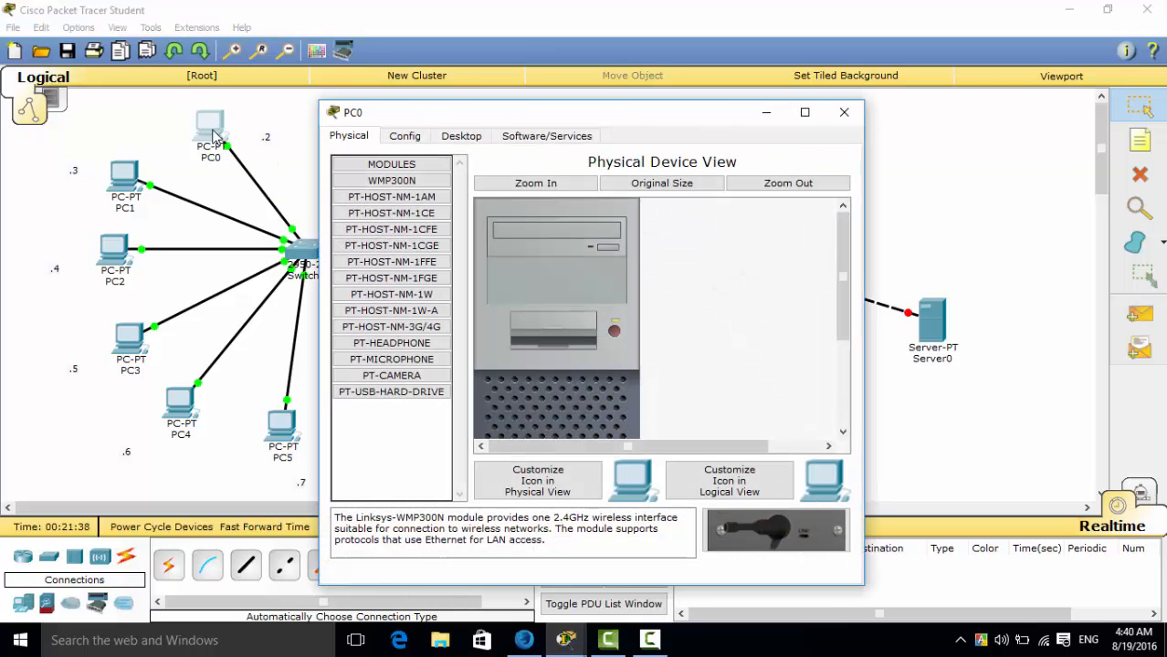
{"action": "left_click", "coordinate": [462, 136]}
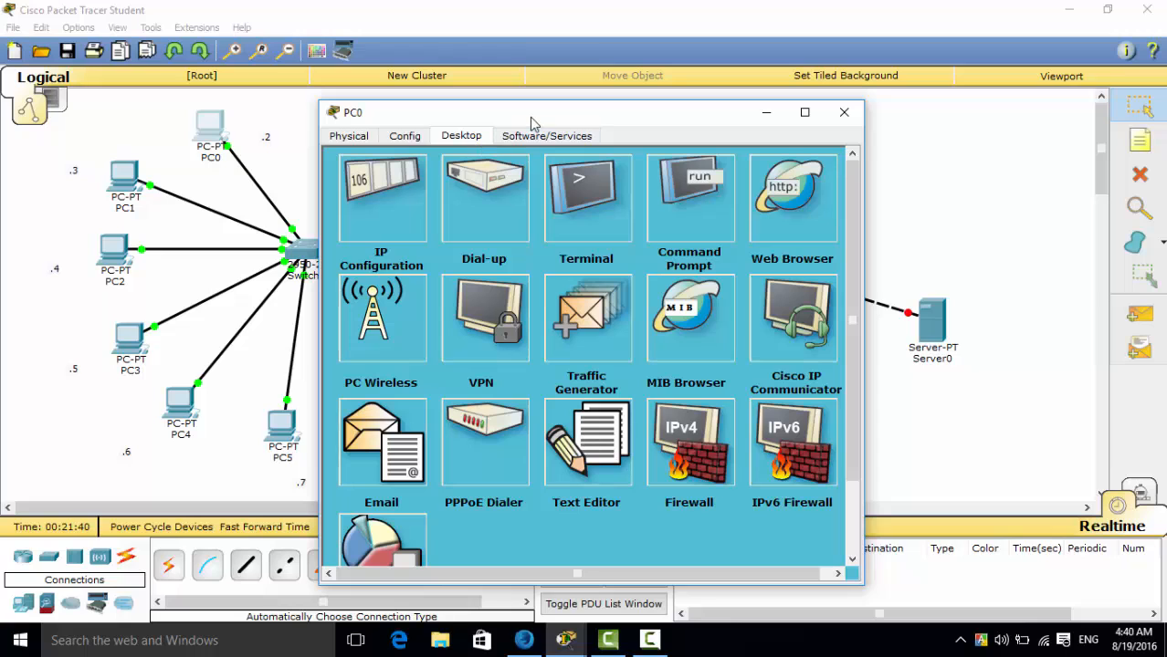
{"action": "left_click_drag", "start_coordinate": [530, 116], "coordinate": [731, 129]}
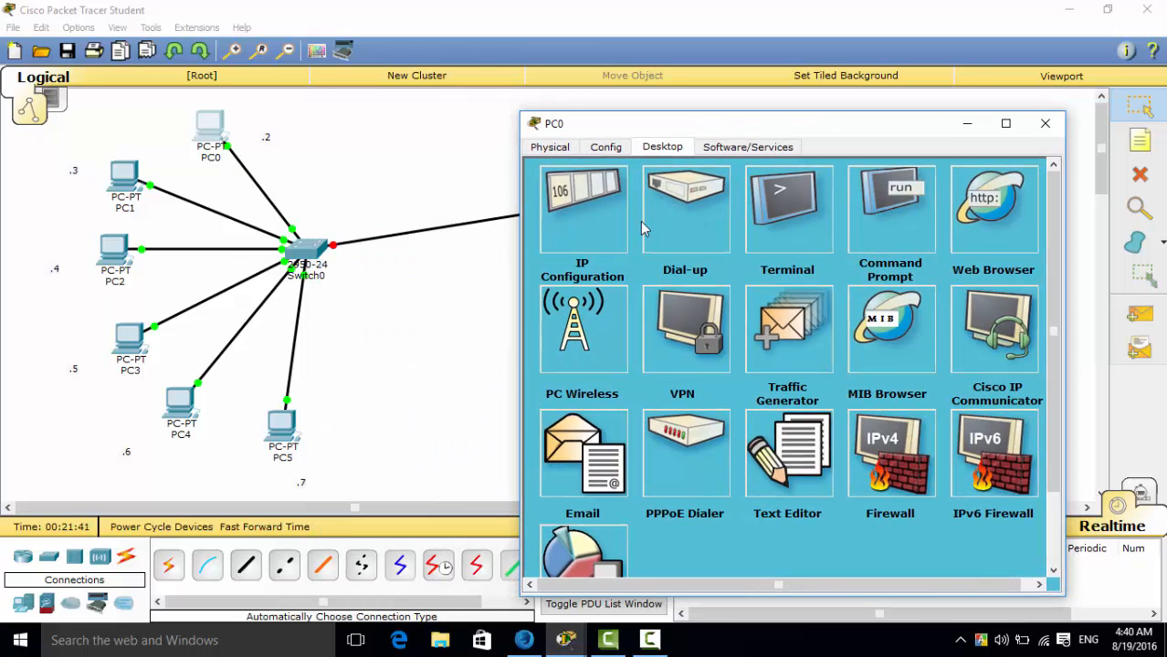
{"action": "left_click", "coordinate": [572, 201]}
{"action": "left_click", "coordinate": [715, 247]}
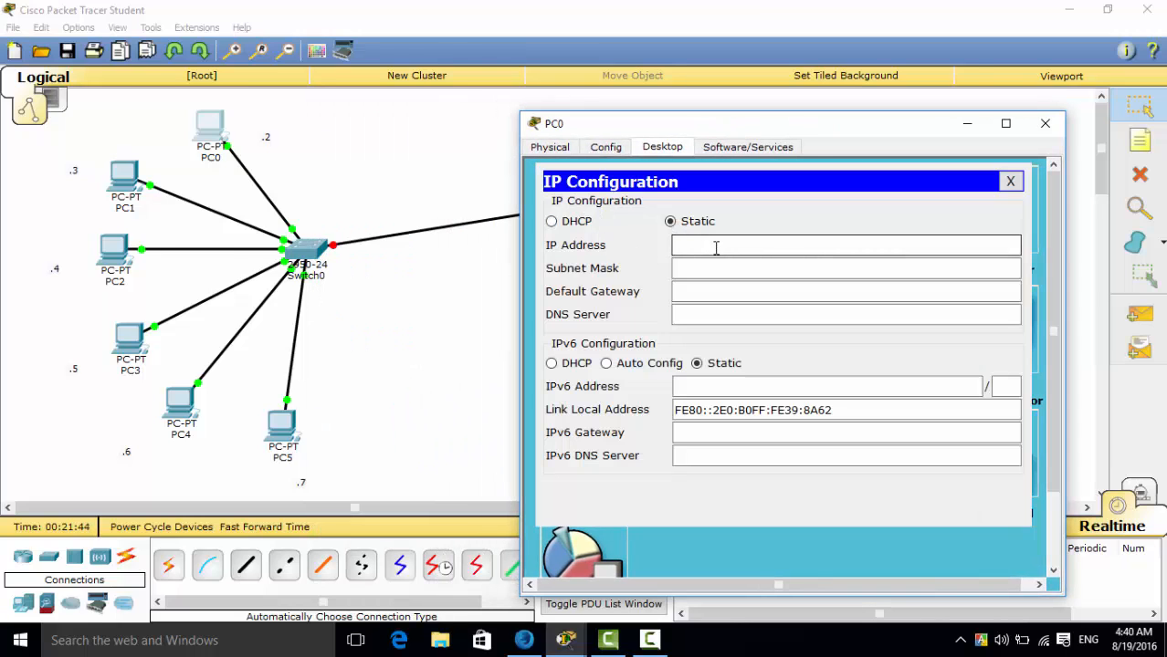
{"action": "type", "text": "192.168.0"}
{"action": "double_click", "coordinate": [805, 248]}
{"action": "key", "text": "ctrl+c"}
{"action": "left_click", "coordinate": [806, 248]}
{"action": "type", "text": ".2"}
Fill in PC0's subnet mask as 255.255.255.0 and default gateway as 192.168.0.1, and close its configuration window.
{"action": "left_click", "coordinate": [792, 268]}
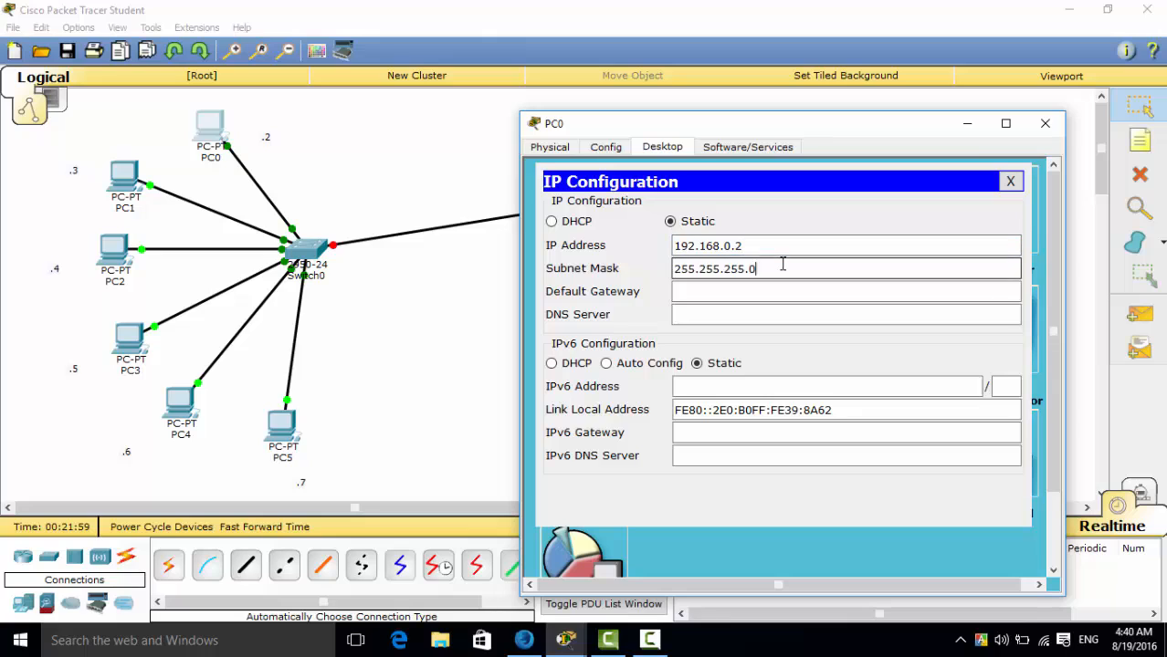
{"action": "left_click", "coordinate": [776, 293]}
{"action": "key", "text": "ctrl+v"}
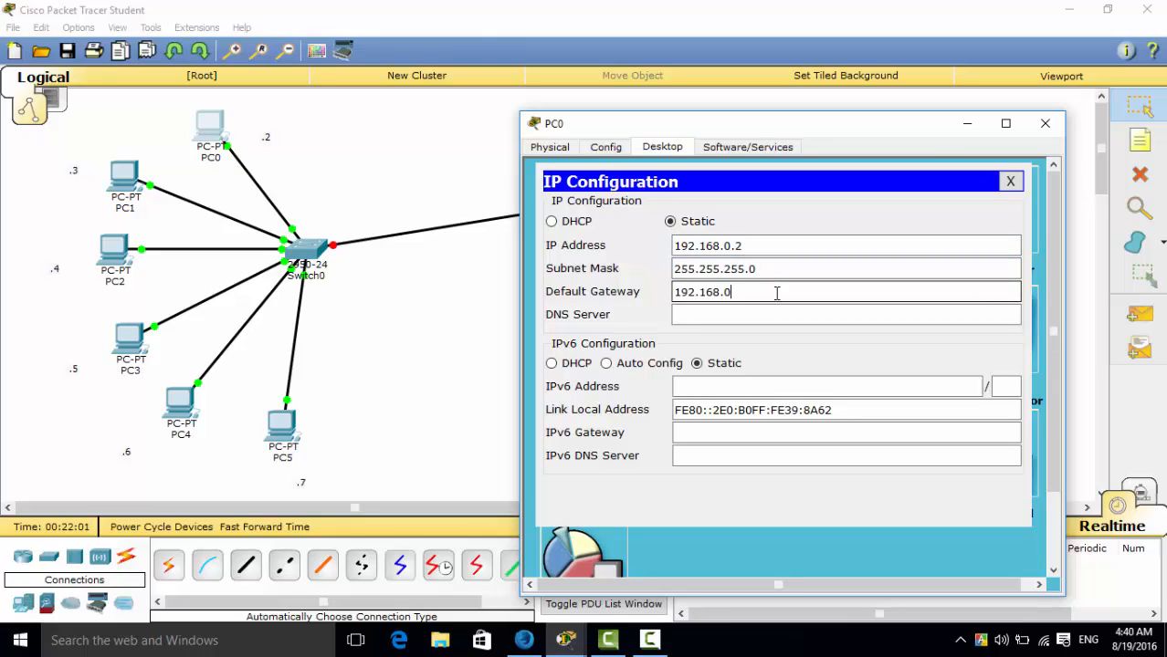
{"action": "type", "text": ".1"}
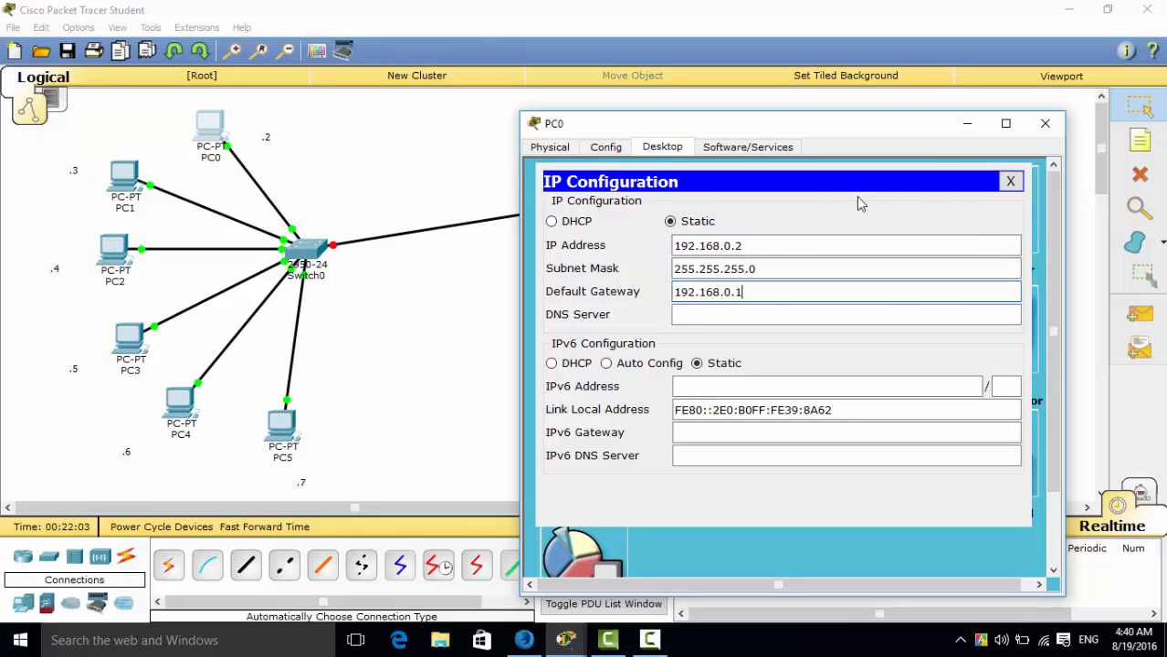
{"action": "left_click", "coordinate": [1044, 122]}
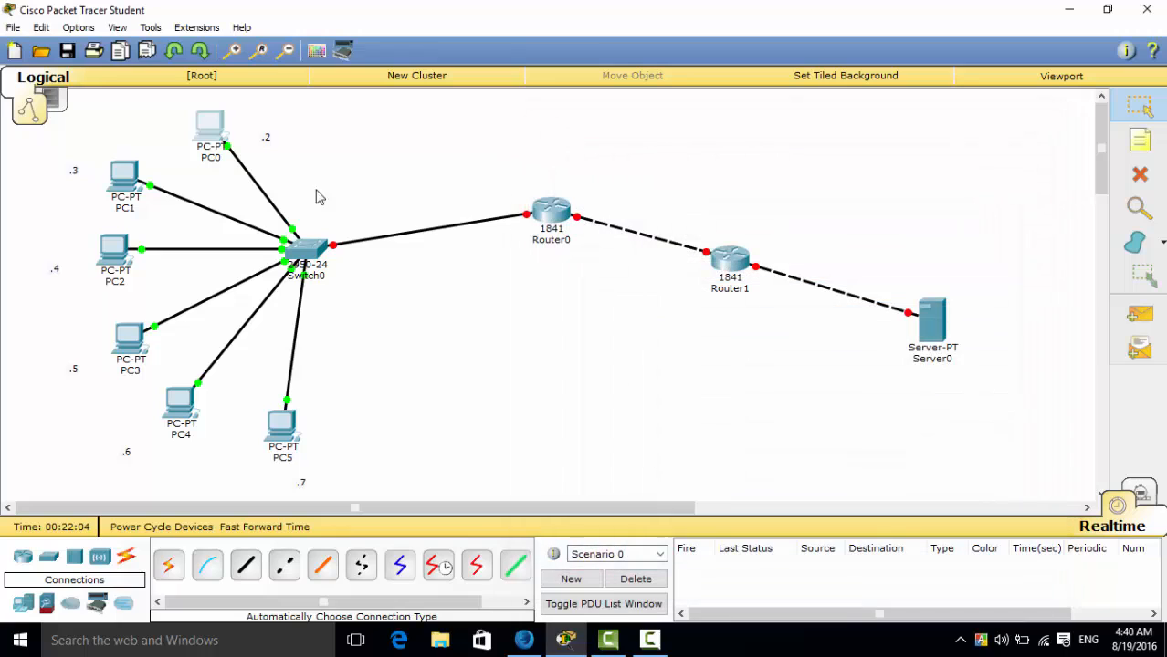
Open PC1's IP configuration and set its static IP address to 192.168.0.3.
{"action": "left_click", "coordinate": [124, 179]}
{"action": "left_click", "coordinate": [464, 136]}
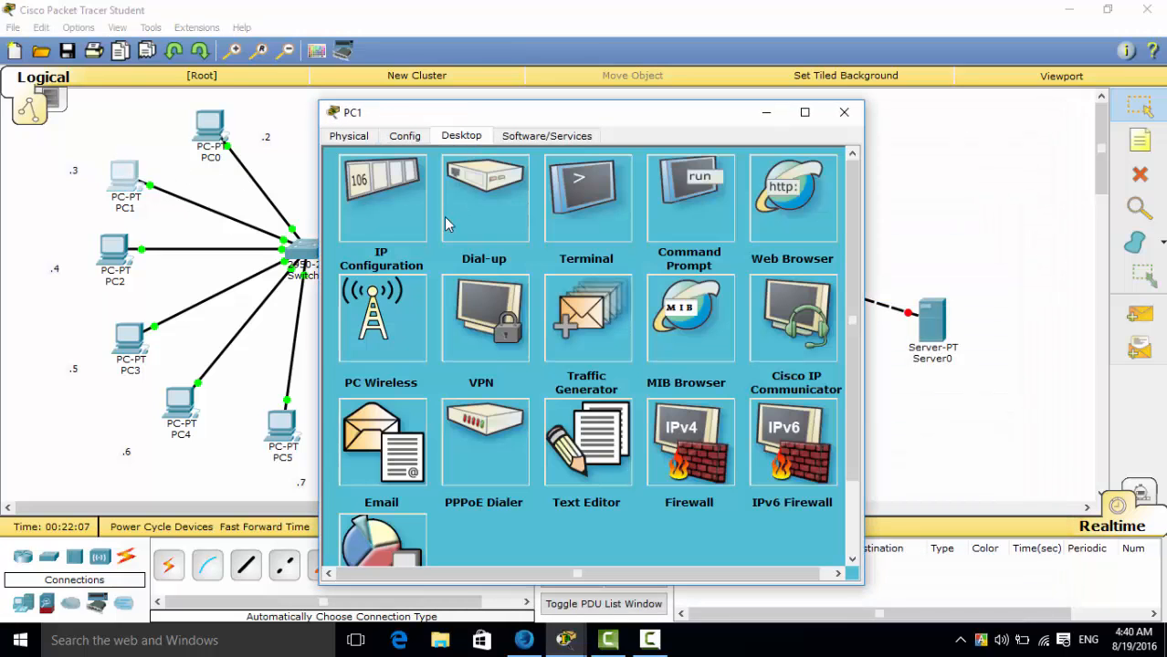
{"action": "left_click", "coordinate": [406, 219]}
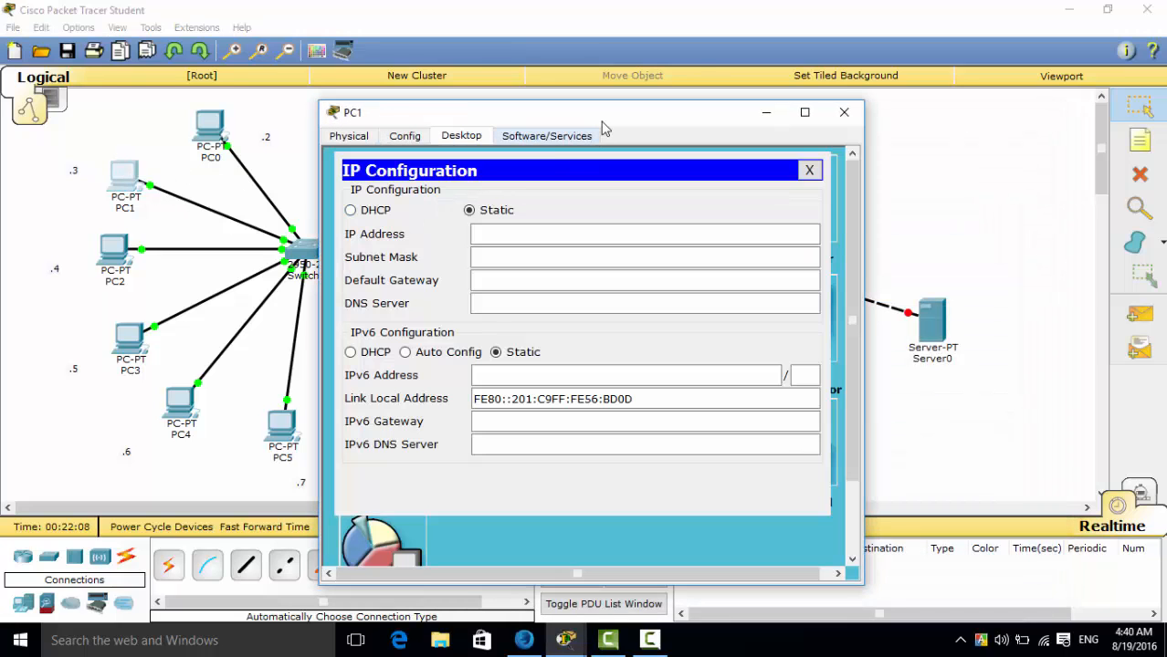
{"action": "left_click", "coordinate": [602, 229]}
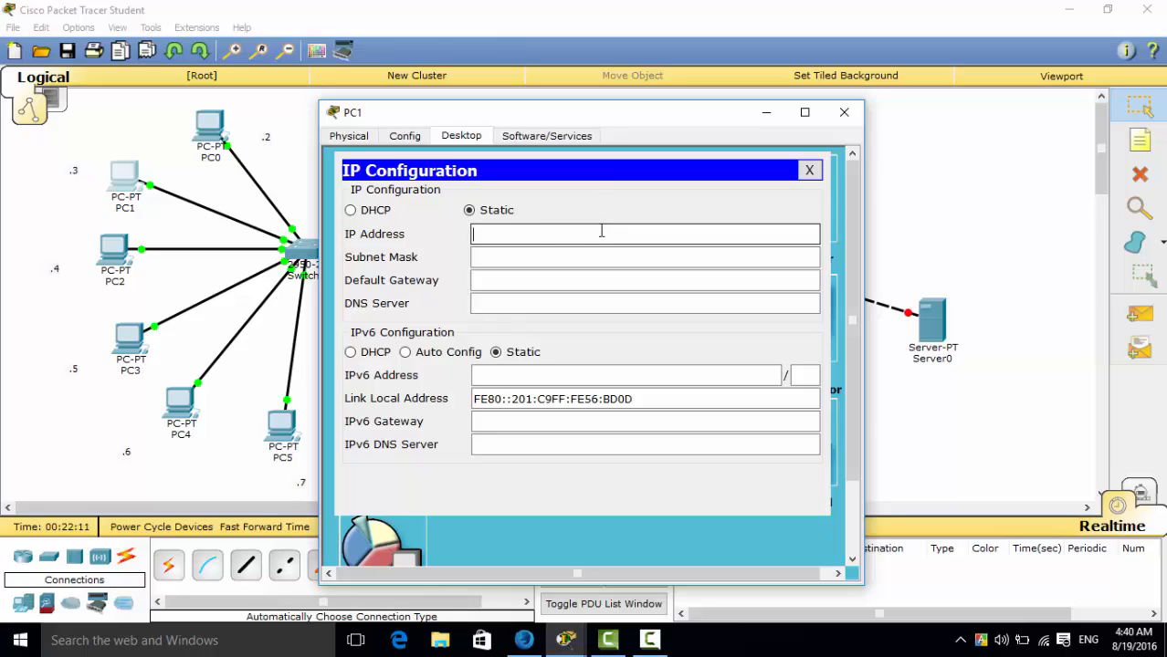
{"action": "type", "text": "192.168.0.3"}
Fill in PC1's subnet mask as 255.255.255.0 and default gateway as 192.168.0.1, and close its configuration window.
{"action": "left_click", "coordinate": [602, 258]}
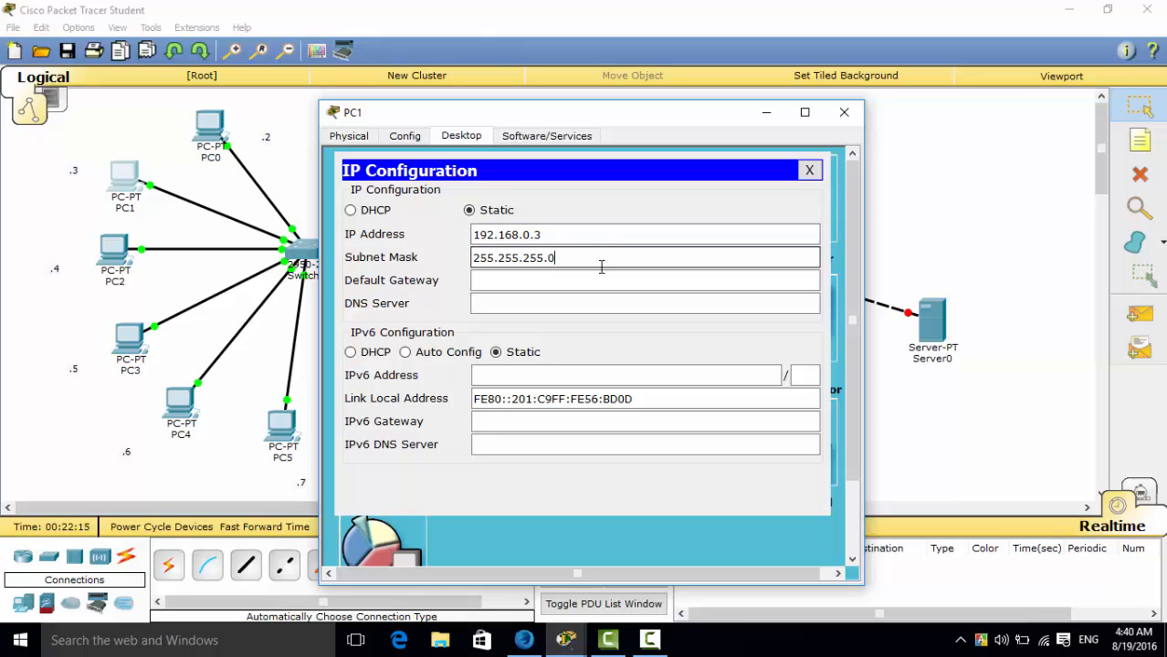
{"action": "left_click", "coordinate": [600, 281]}
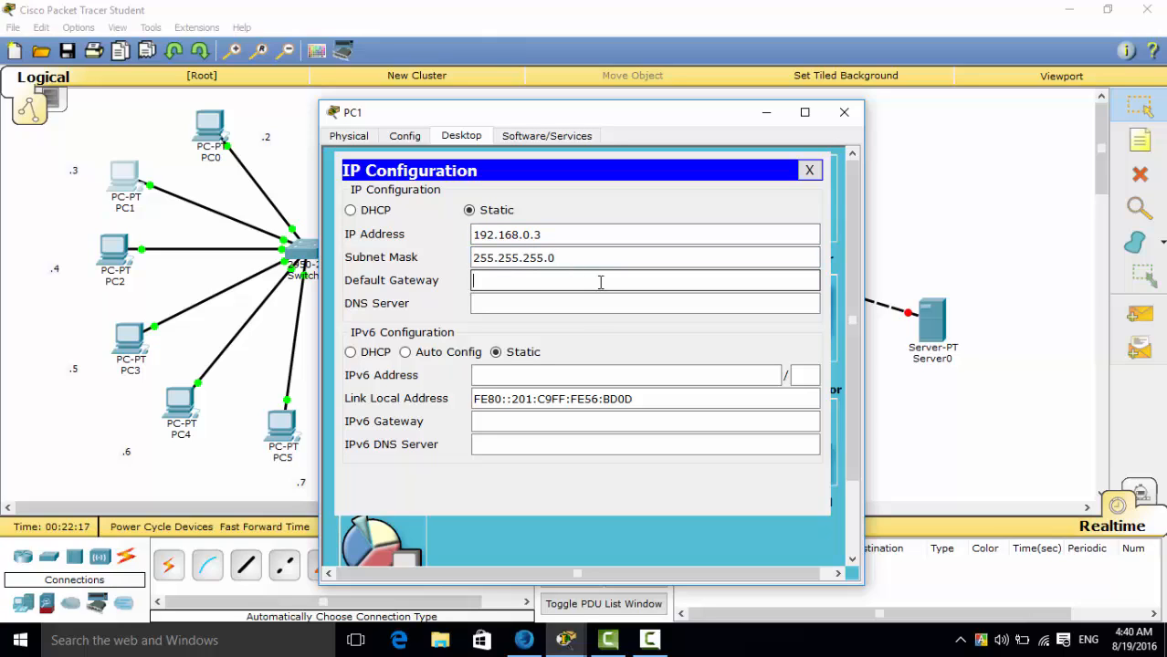
{"action": "type", "text": "192.168.0.1"}
{"action": "left_click", "coordinate": [843, 112]}
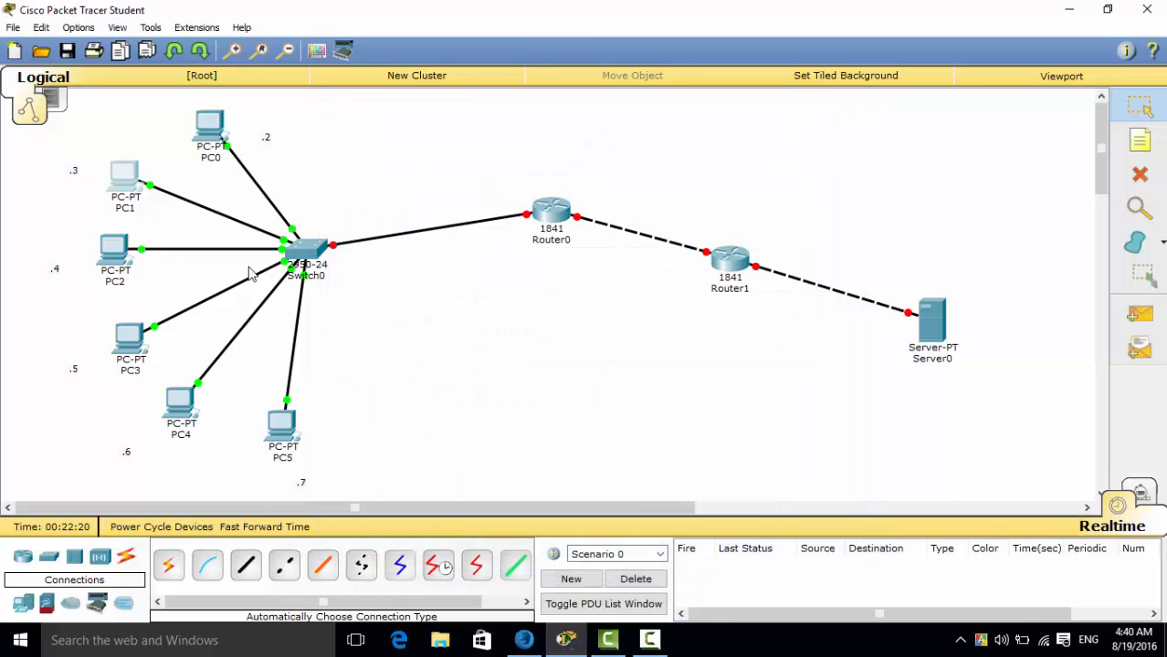
Open PC2's IP configuration and set its static IP address to 192.168.0.4.
{"action": "left_click", "coordinate": [128, 252]}
{"action": "left_click", "coordinate": [459, 138]}
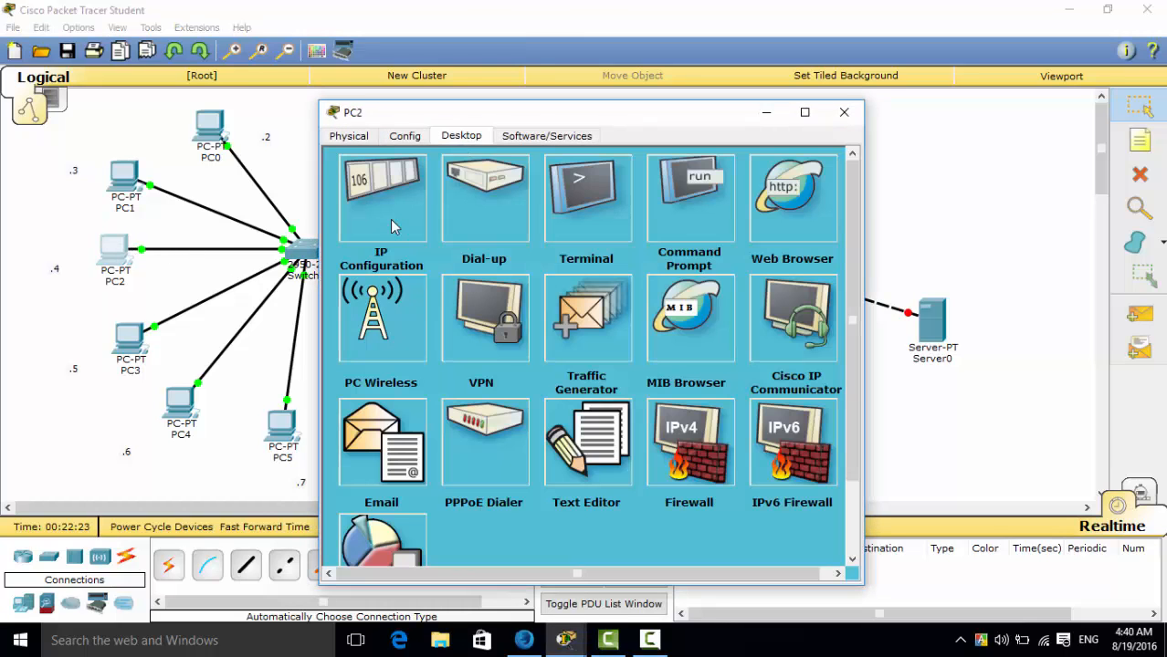
{"action": "left_click", "coordinate": [393, 220]}
{"action": "left_click", "coordinate": [516, 236]}
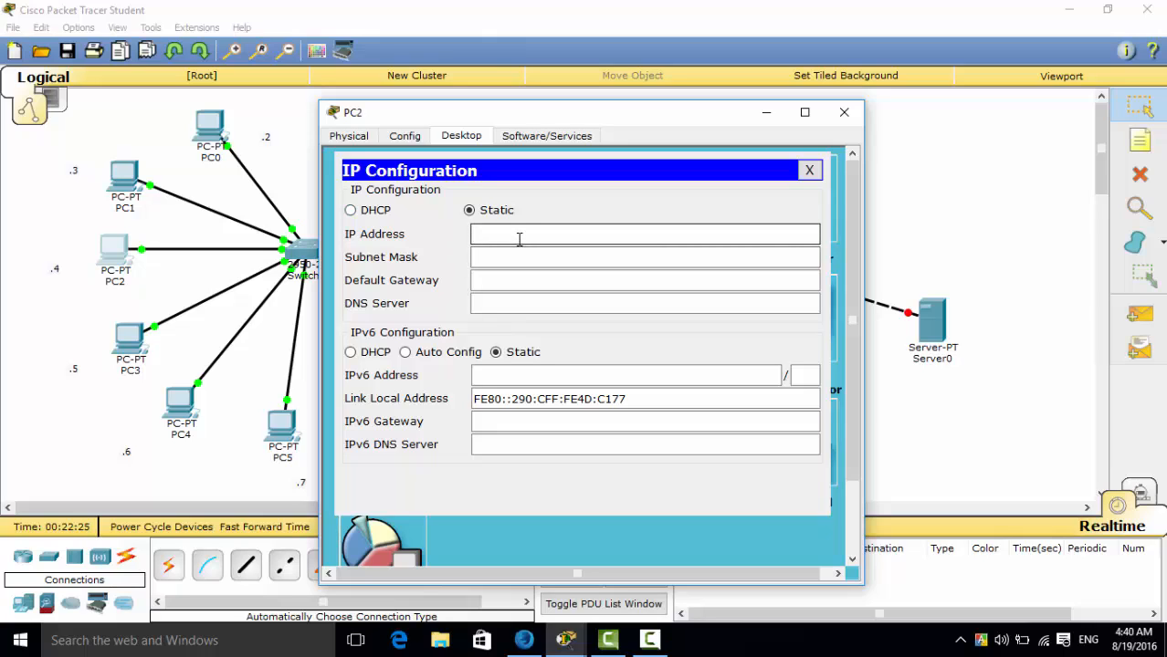
{"action": "type", "text": "192.168.0.4"}
Fill in PC2's subnet mask as 255.255.255.0 and default gateway as 192.168.0.1, and close its configuration window.
{"action": "left_click", "coordinate": [545, 257]}
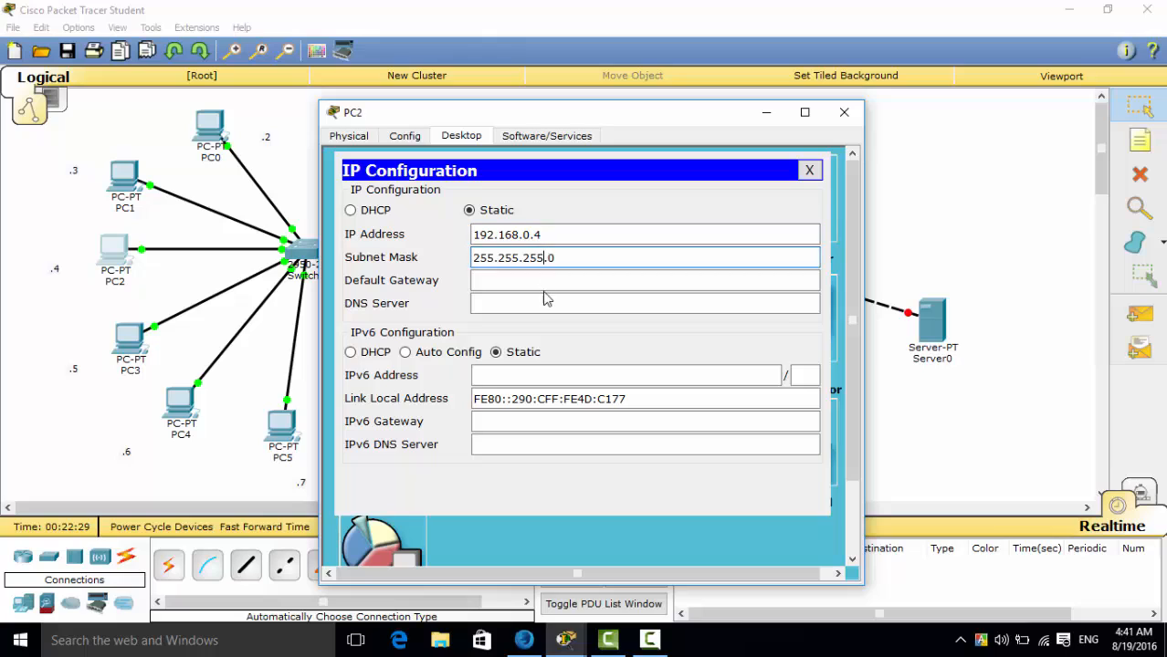
{"action": "left_click", "coordinate": [552, 280]}
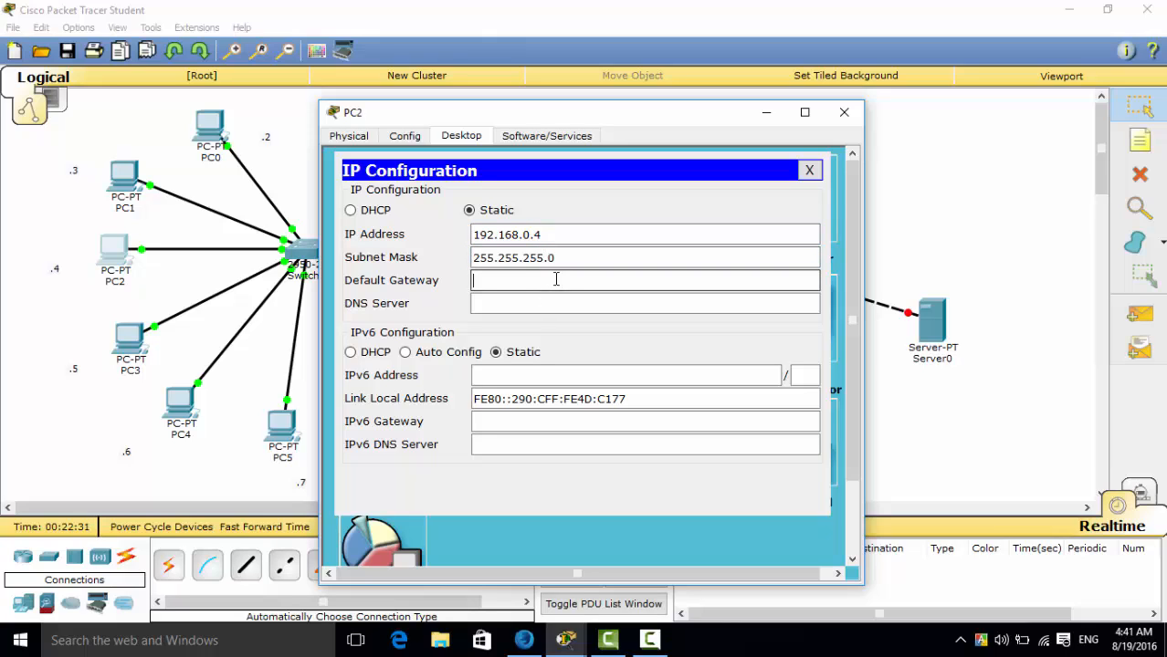
{"action": "key", "text": "ctrl+v"}
{"action": "type", "text": ".1"}
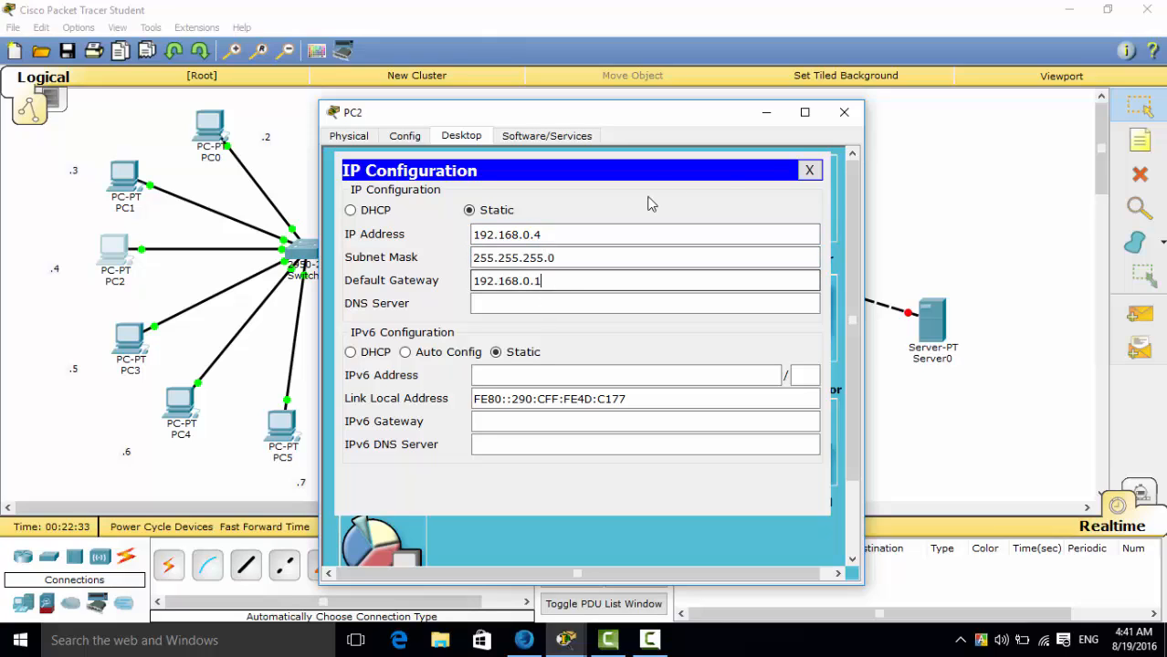
{"action": "left_click", "coordinate": [843, 111]}
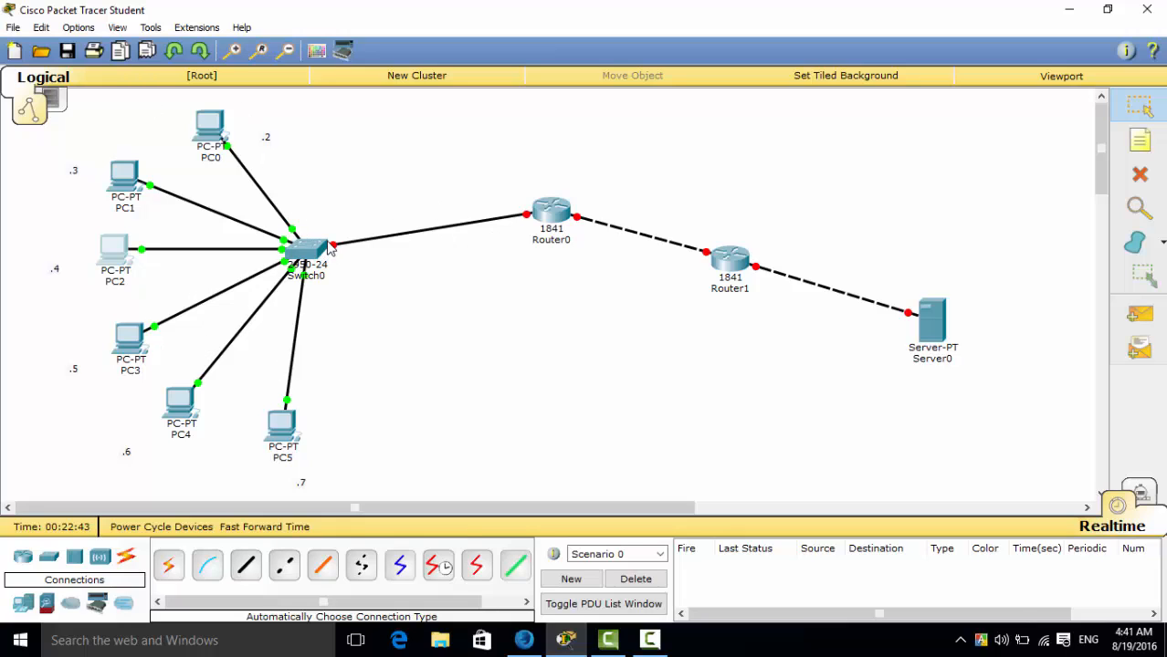
Open PC3's IP configuration and set its static IP address to 192.168.0.5.
{"action": "left_click", "coordinate": [144, 334]}
{"action": "left_click", "coordinate": [472, 135]}
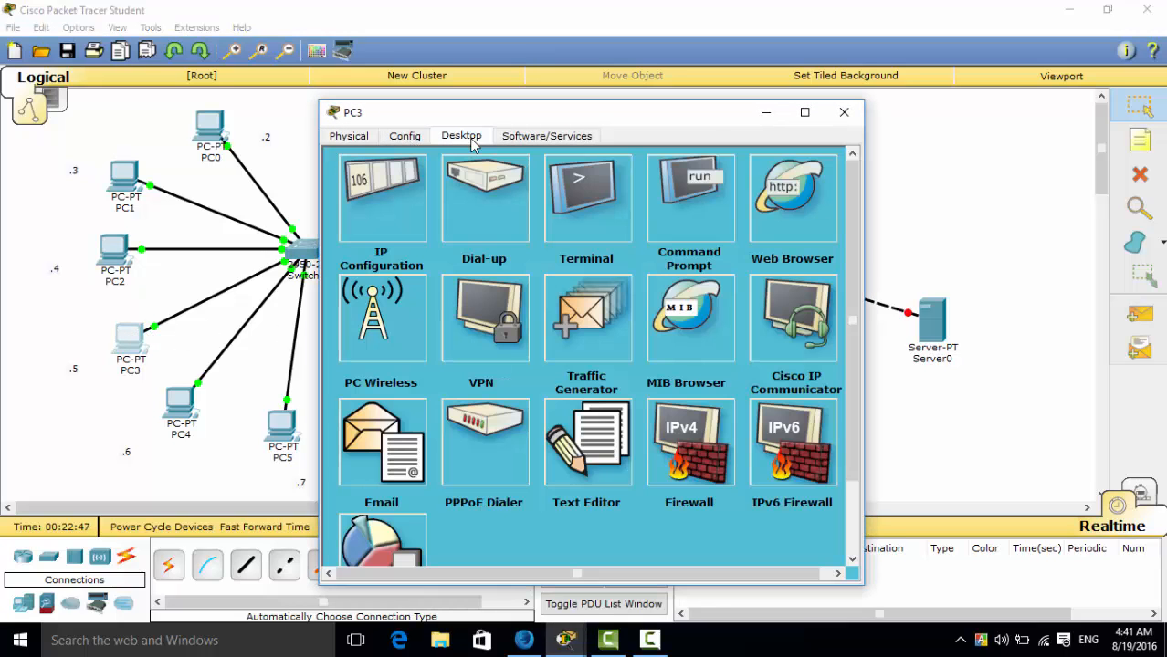
{"action": "left_click", "coordinate": [397, 174]}
{"action": "left_click", "coordinate": [507, 234]}
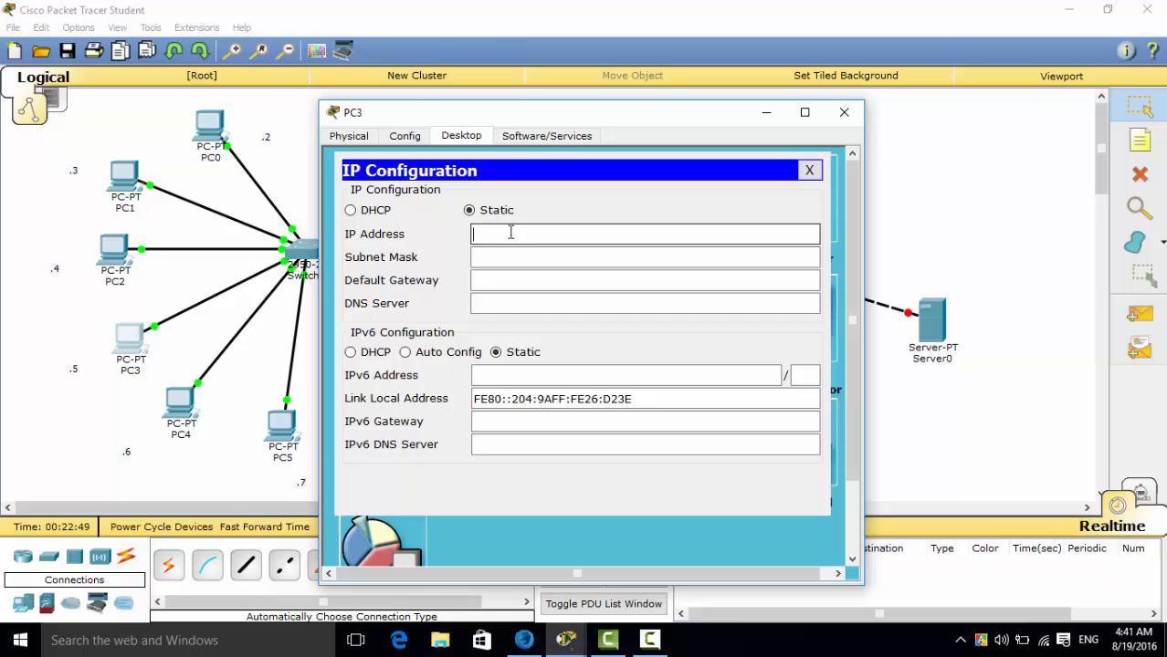
{"action": "type", "text": "192.168.0.5"}
Fill in PC3's subnet mask as 255.255.255.0 and default gateway as 192.168.0.1, and close its configuration window.
{"action": "left_click", "coordinate": [576, 258]}
{"action": "left_click", "coordinate": [576, 274]}
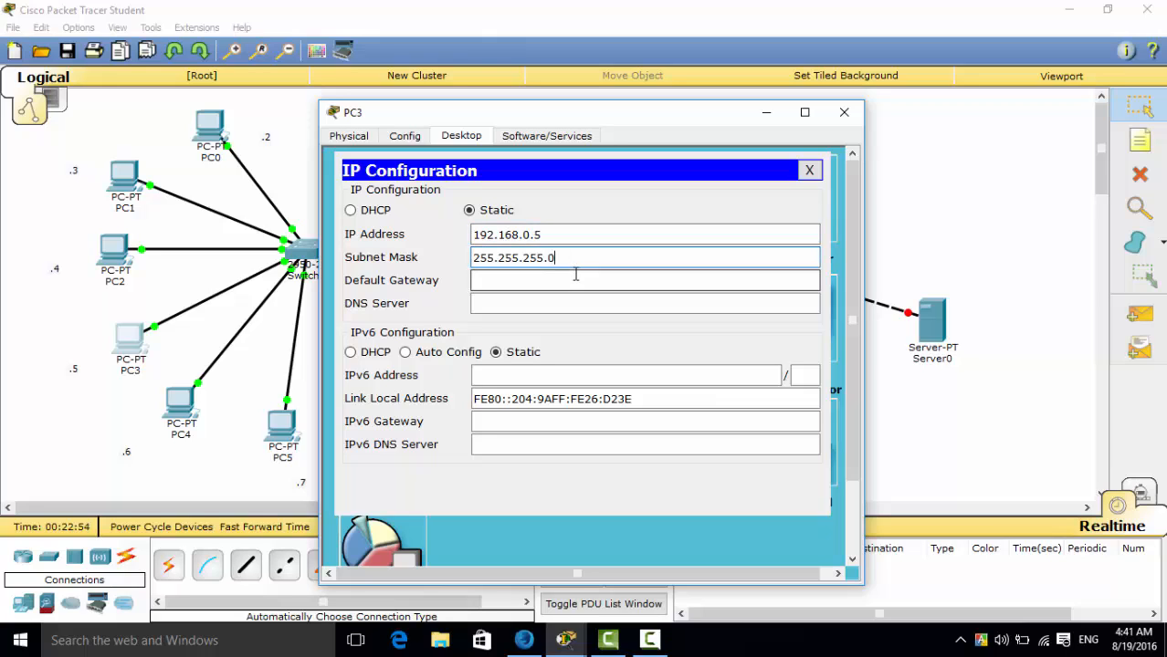
{"action": "type", "text": "192.168.0"}
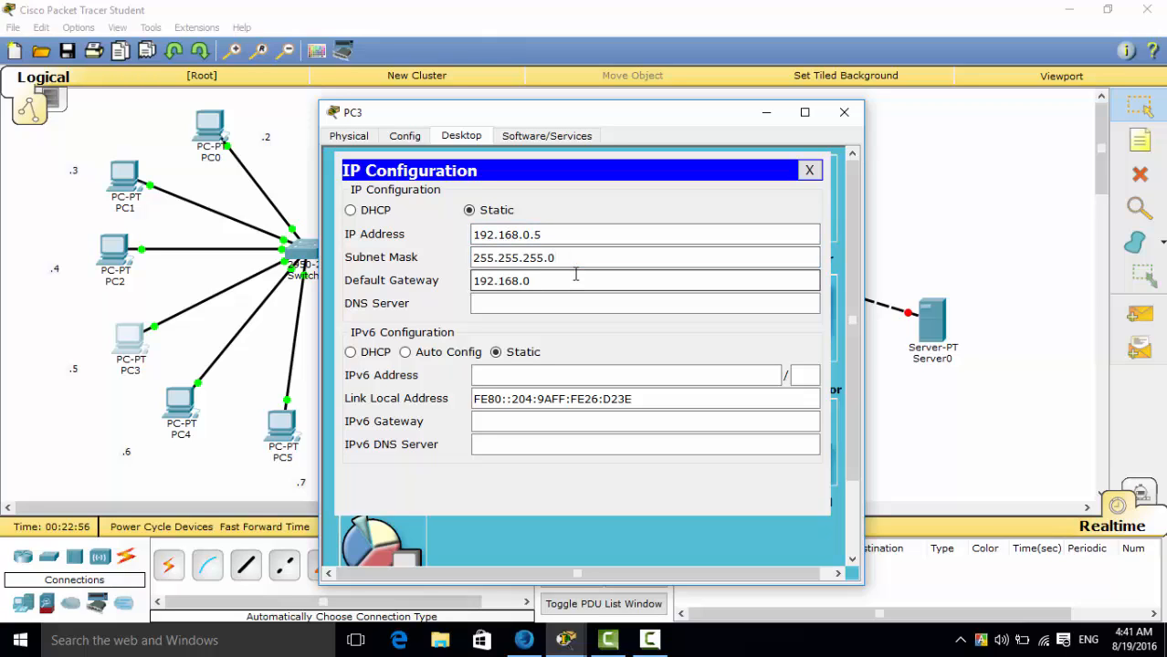
{"action": "type", "text": ".1"}
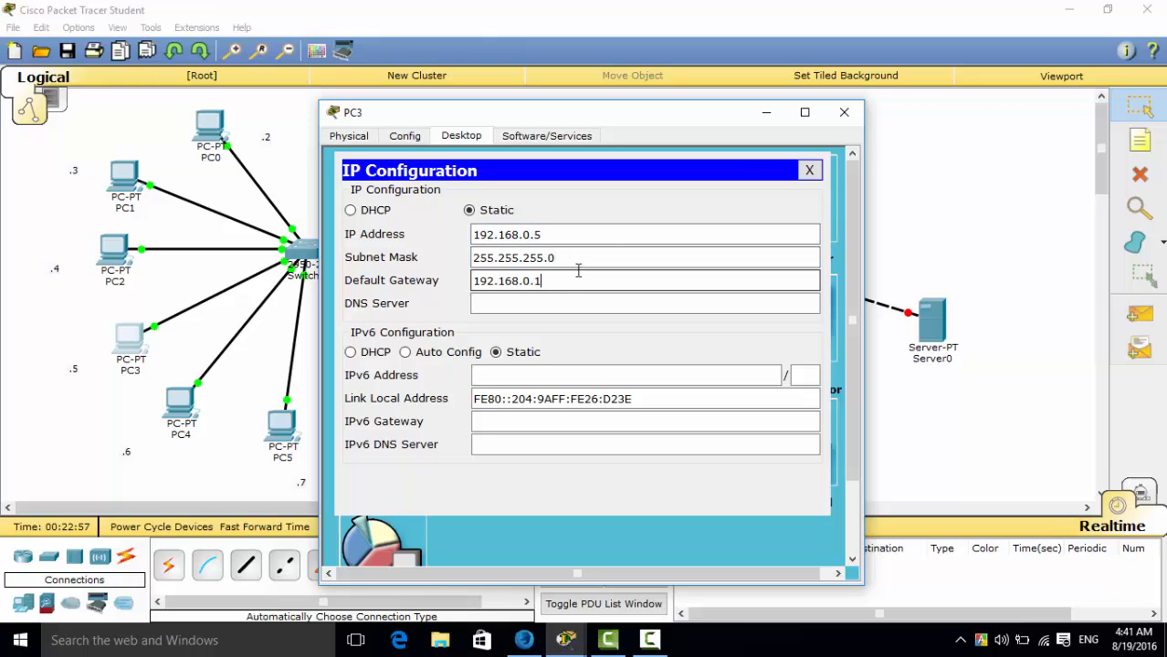
{"action": "left_click", "coordinate": [844, 111]}
Open PC4's IP configuration and set its static IP address to 192.168.0.6.
{"action": "left_click", "coordinate": [177, 408]}
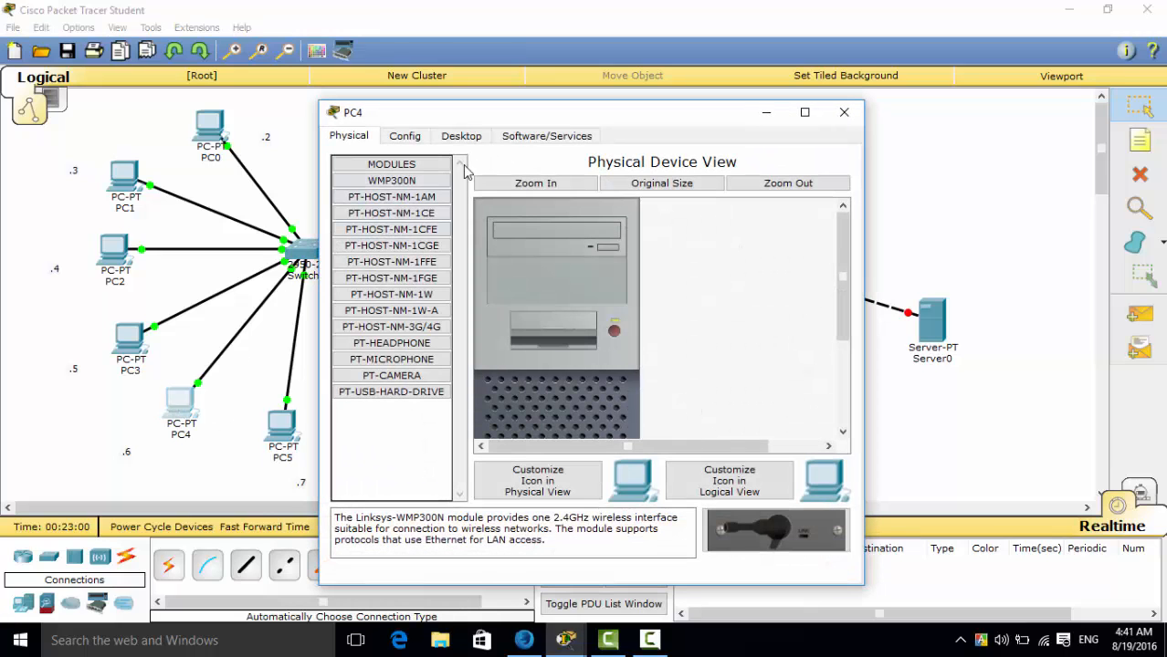
{"action": "left_click", "coordinate": [462, 137]}
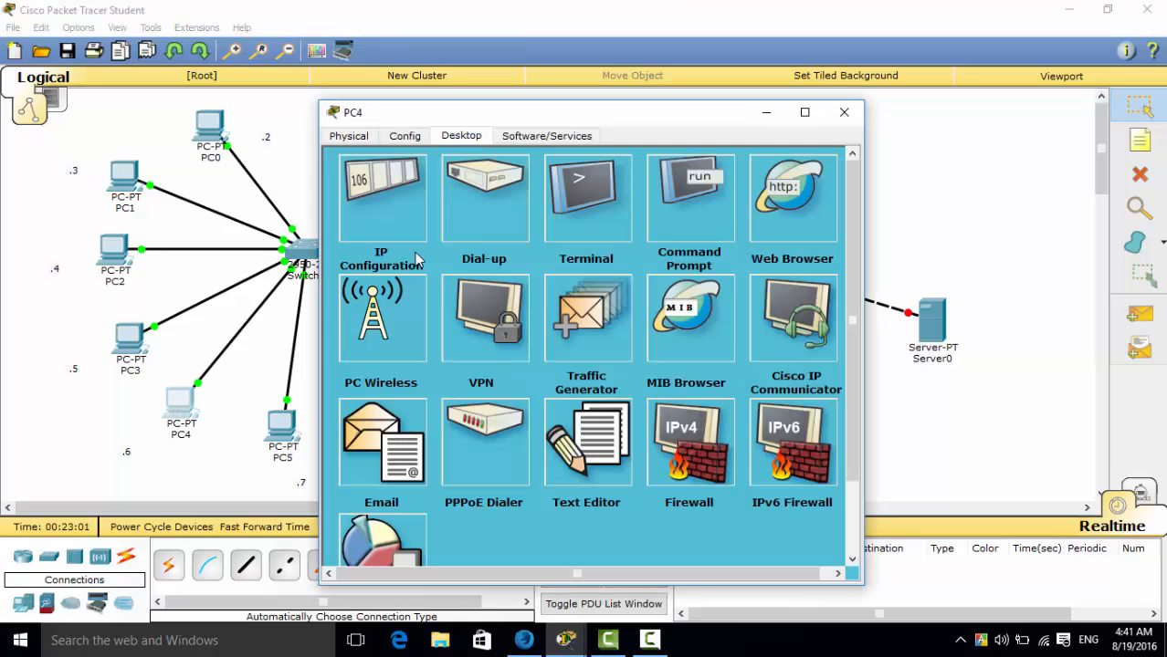
{"action": "left_click", "coordinate": [394, 209]}
{"action": "left_click", "coordinate": [520, 236]}
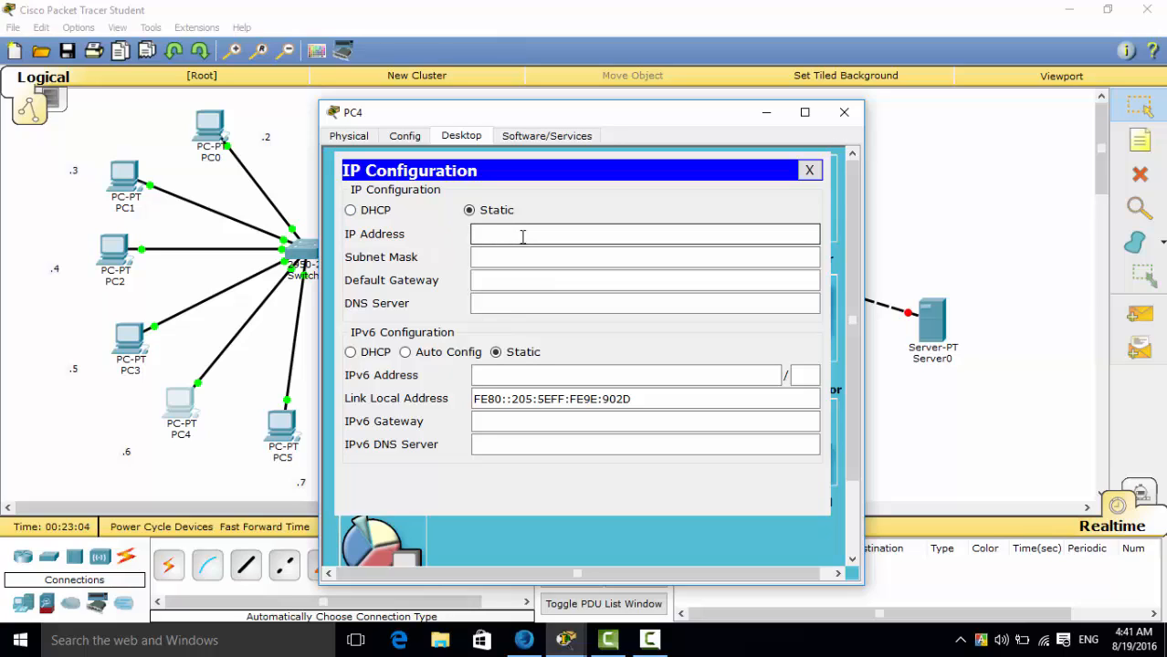
{"action": "type", "text": "192.168.0.6"}
Fill in PC4's subnet mask as 255.255.255.0 and default gateway as 192.168.0.1, and close its configuration window.
{"action": "left_click", "coordinate": [517, 259]}
{"action": "left_click", "coordinate": [519, 272]}
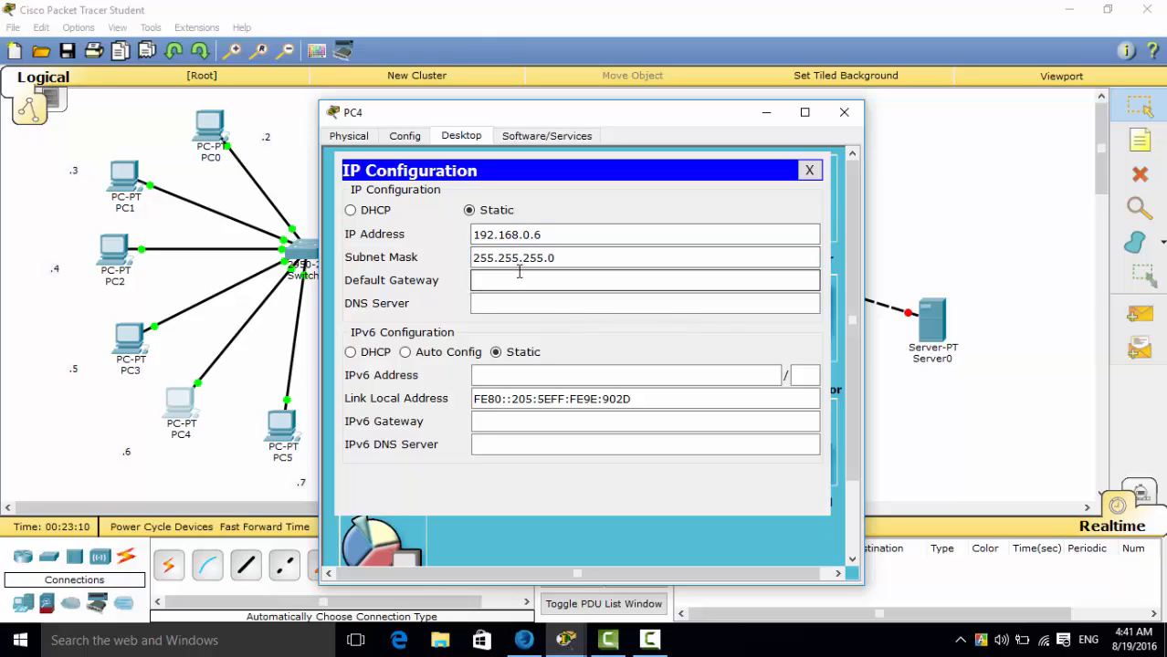
{"action": "type", "text": "192.168.0.1"}
{"action": "left_click", "coordinate": [843, 111]}
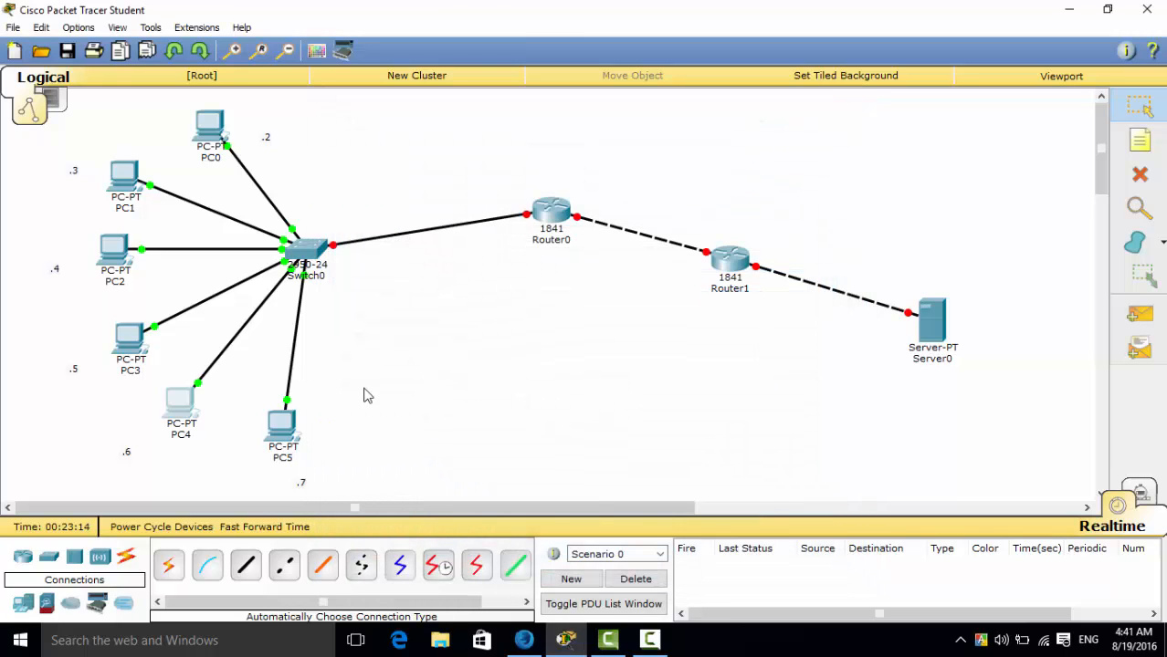
Open PC5's IP configuration and set its static IP address to 192.168.0.7.
{"action": "left_click", "coordinate": [294, 420]}
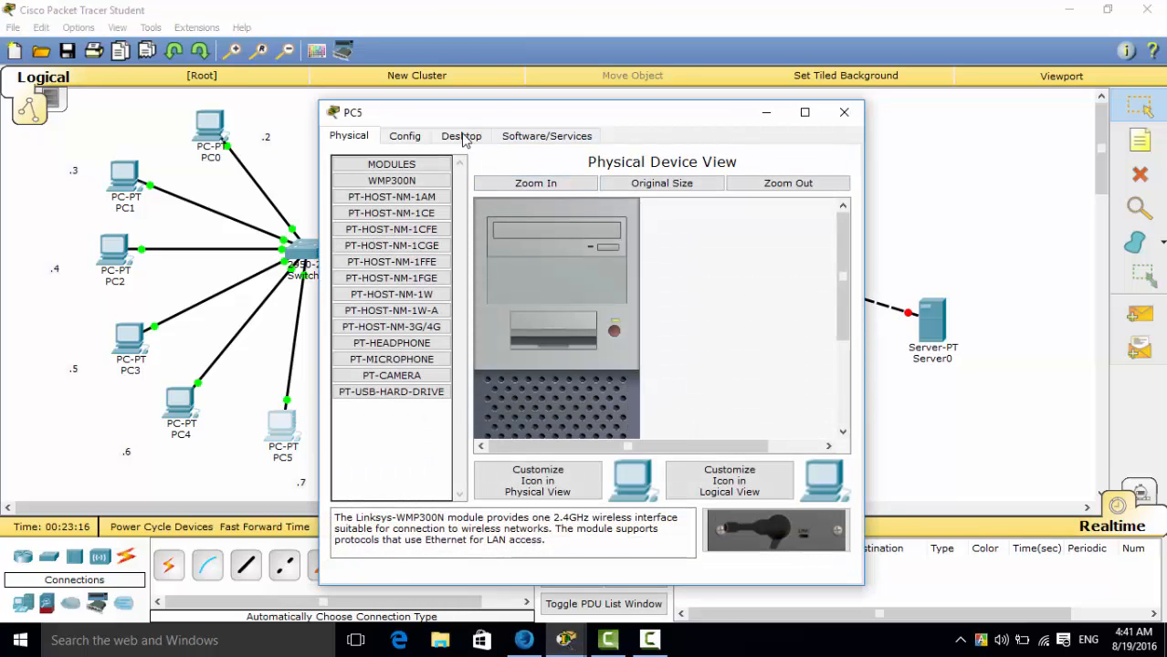
{"action": "left_click", "coordinate": [462, 137]}
{"action": "left_click", "coordinate": [401, 226]}
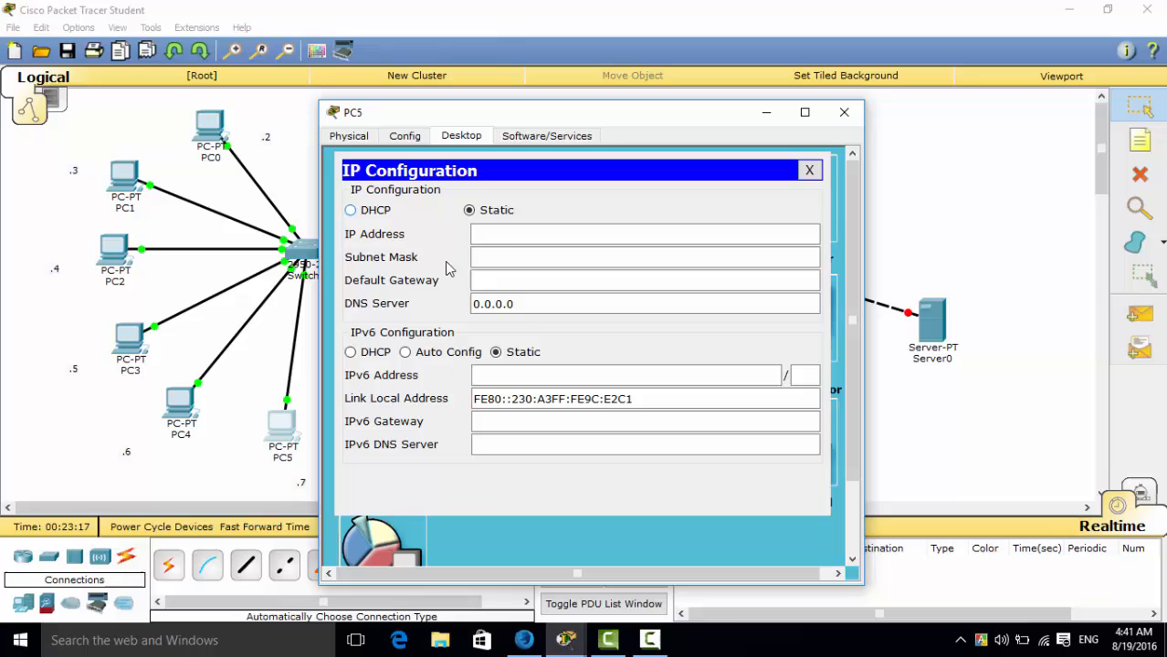
{"action": "left_click", "coordinate": [527, 233]}
{"action": "type", "text": "192.168.0"}
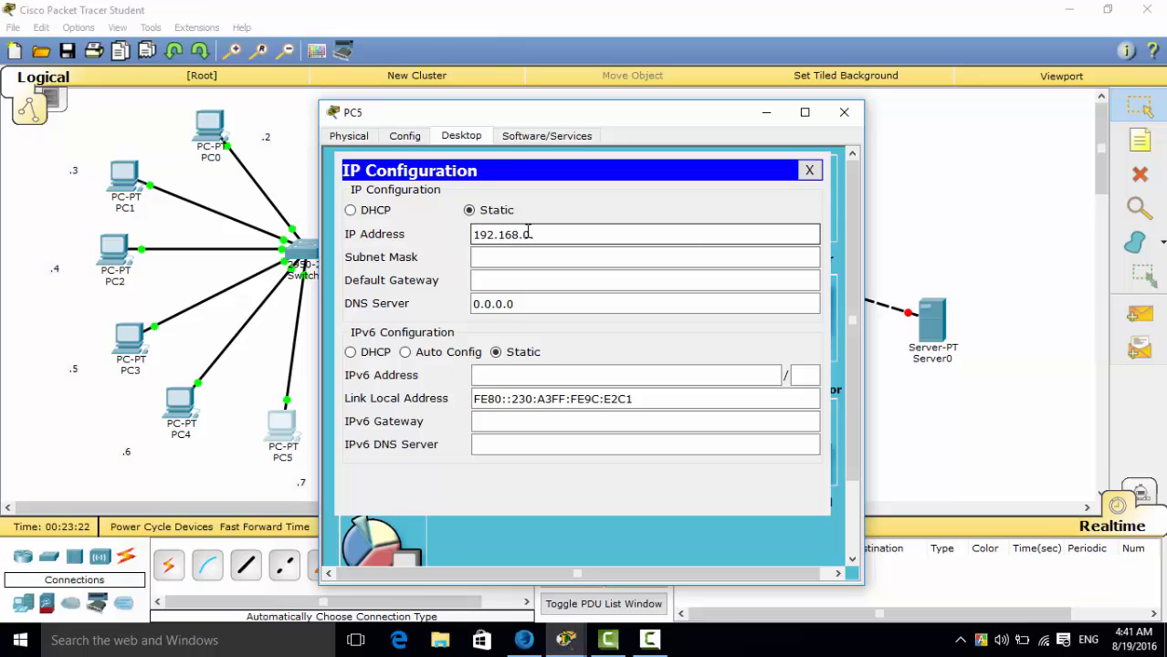
{"action": "type", "text": ".7"}
Fill in PC5's subnet mask as 255.255.255.0 and default gateway as 192.168.0.1, and close its configuration window.
{"action": "left_click", "coordinate": [552, 259]}
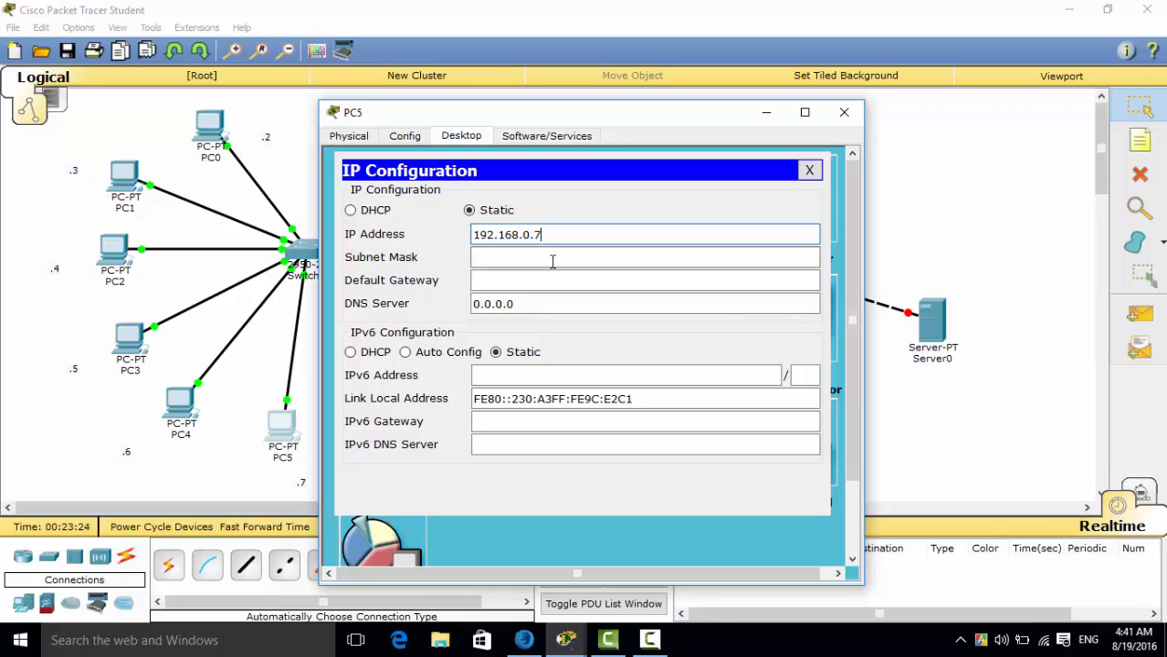
{"action": "left_click", "coordinate": [549, 280]}
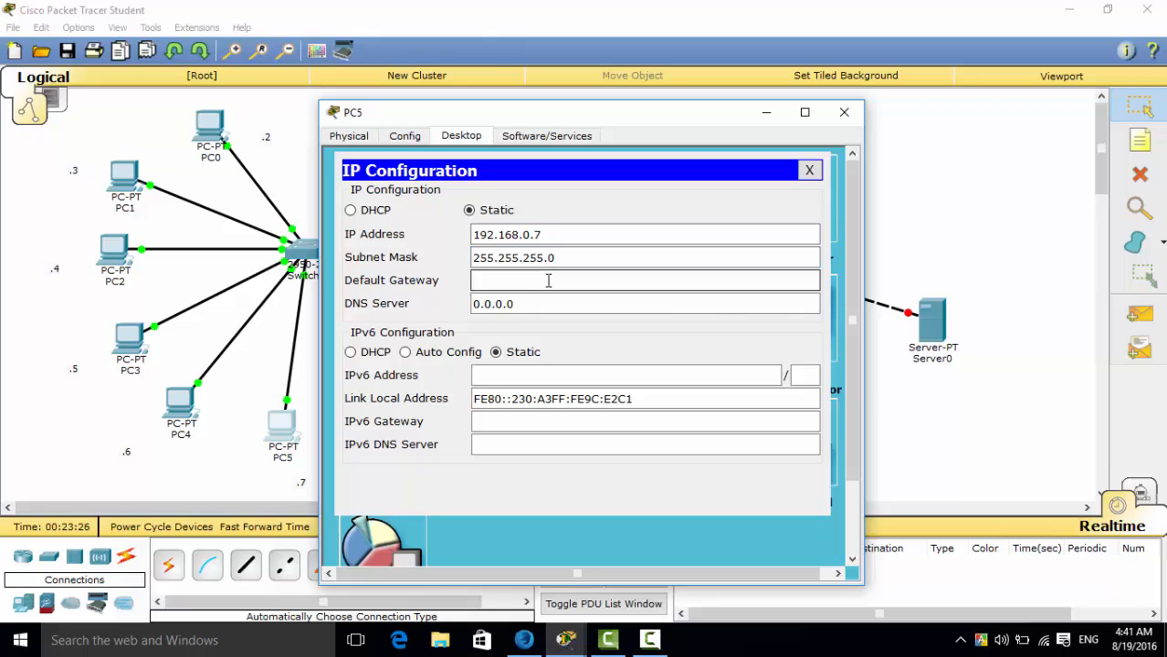
{"action": "type", "text": "192.168.0.1"}
{"action": "left_click", "coordinate": [844, 112]}
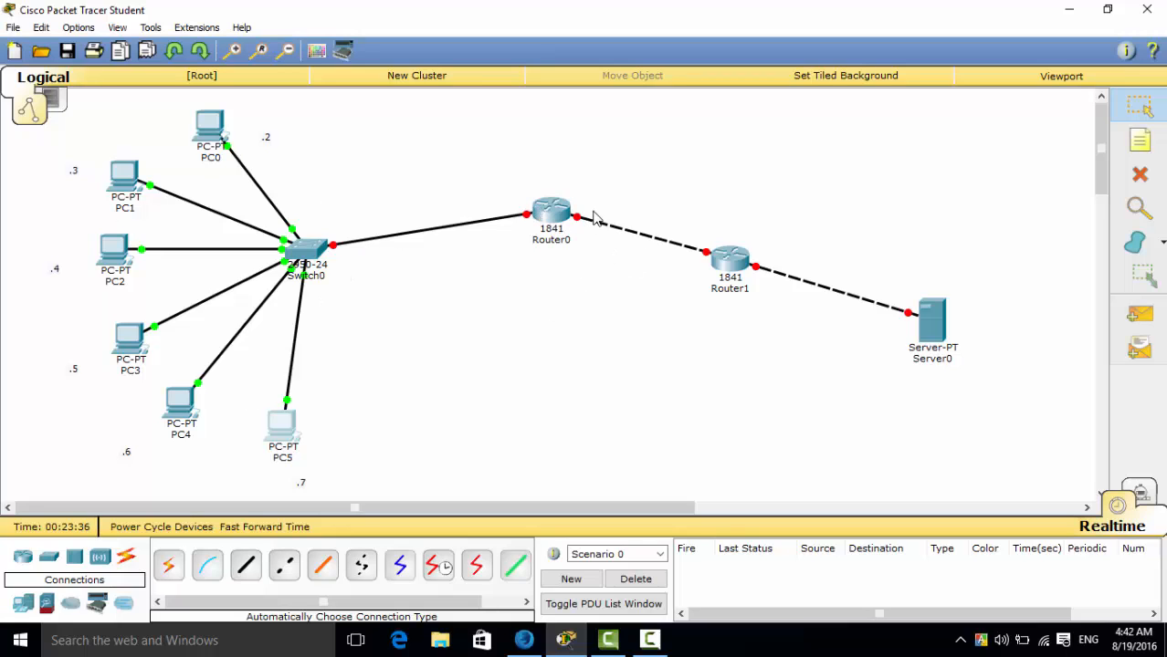
Open Router0's command-line interface in a window moved clear of the PCs, and answer "no" to the initial configuration dialog.
{"action": "left_click", "coordinate": [550, 213]}
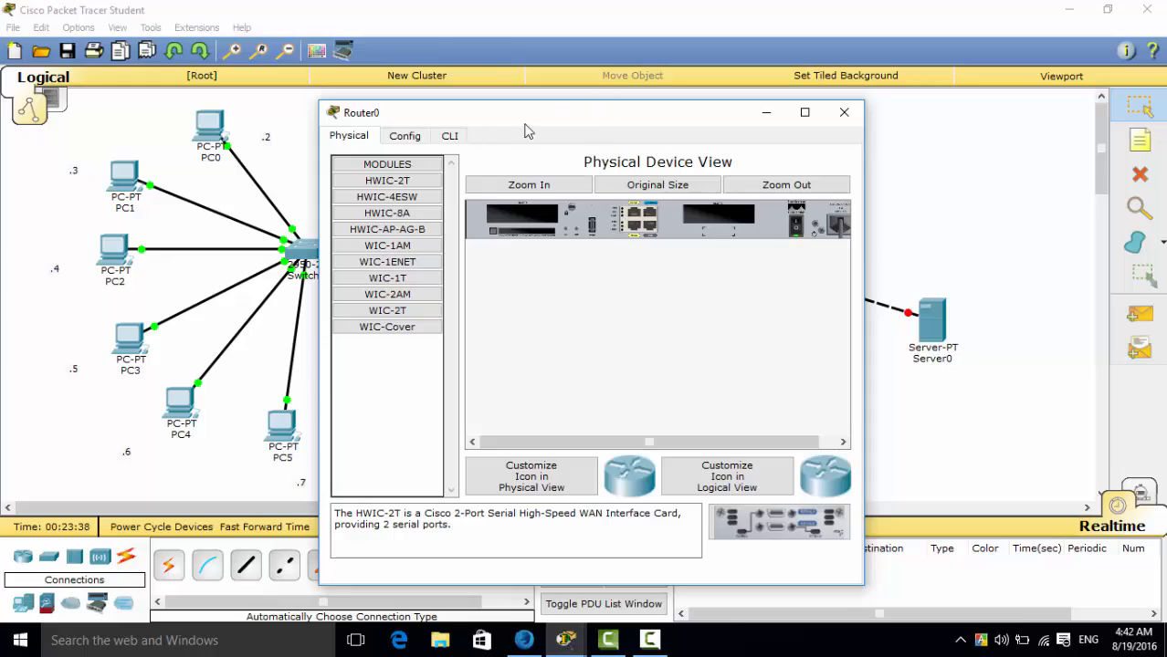
{"action": "left_click", "coordinate": [450, 139]}
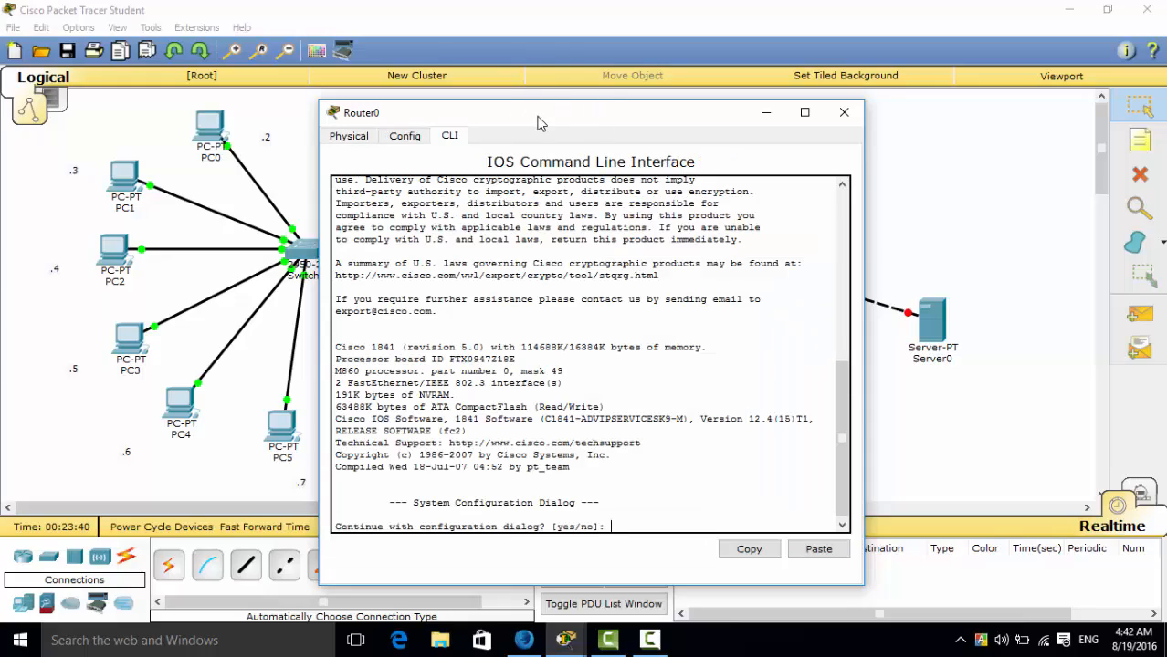
{"action": "left_click_drag", "start_coordinate": [539, 116], "coordinate": [829, 59]}
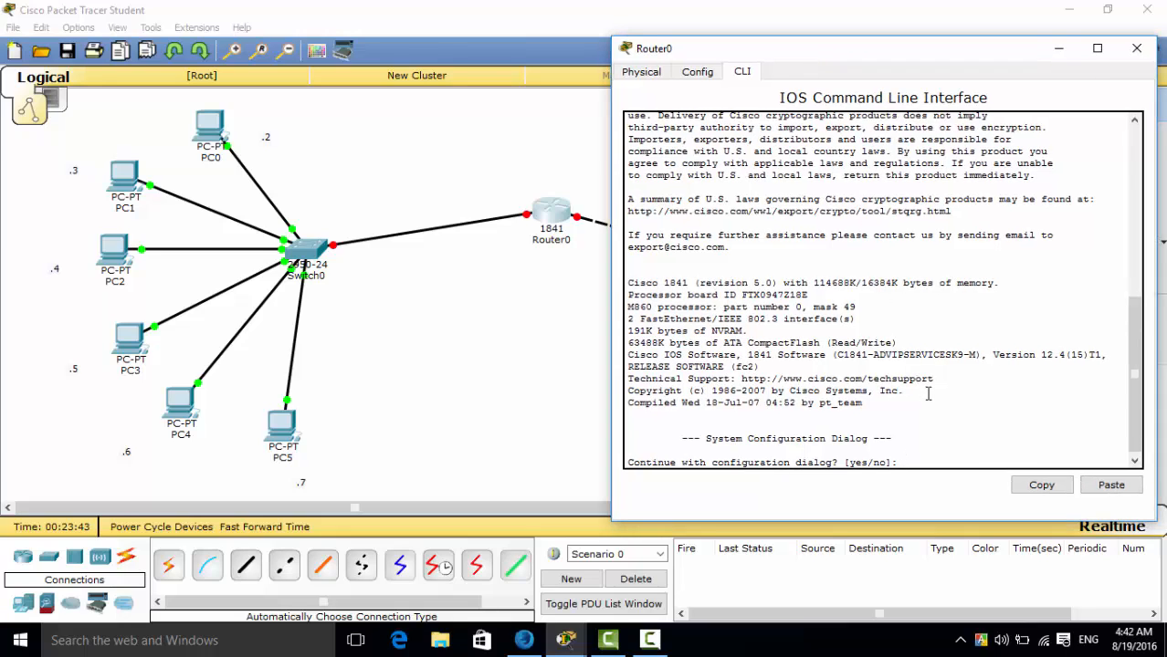
{"action": "type", "text": "no"}
{"action": "key", "text": "Return"}
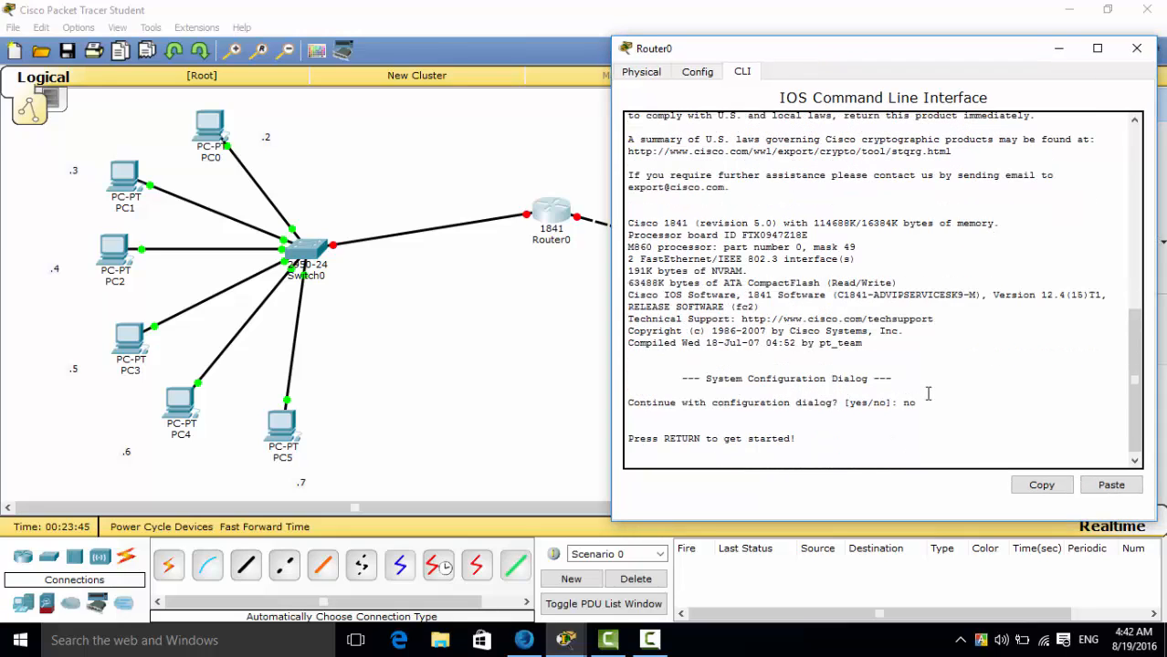
Start Router0's console session and enter privileged mode with the command "ena".
{"action": "key", "text": "Return"}
{"action": "type", "text": "ena"}
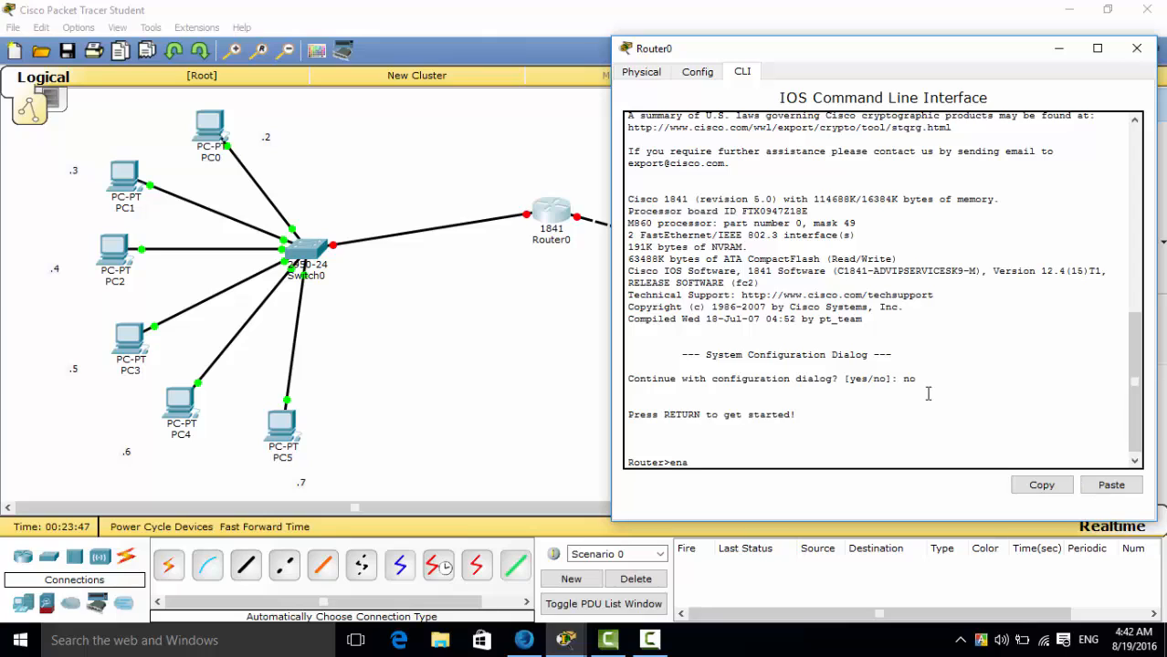
{"action": "key", "text": "Return"}
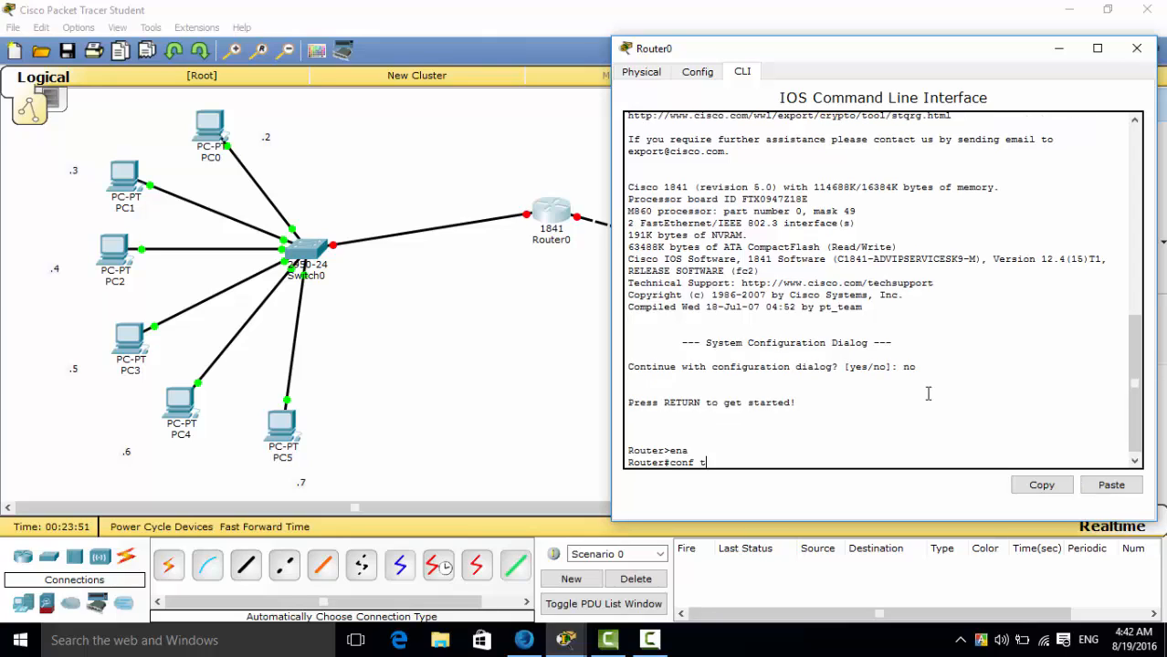
Enter Router0's global configuration mode with "conf t", check which port faces the switch, and select it with "int fa0/0".
{"action": "type", "text": "conf t"}
{"action": "key", "text": "Return"}
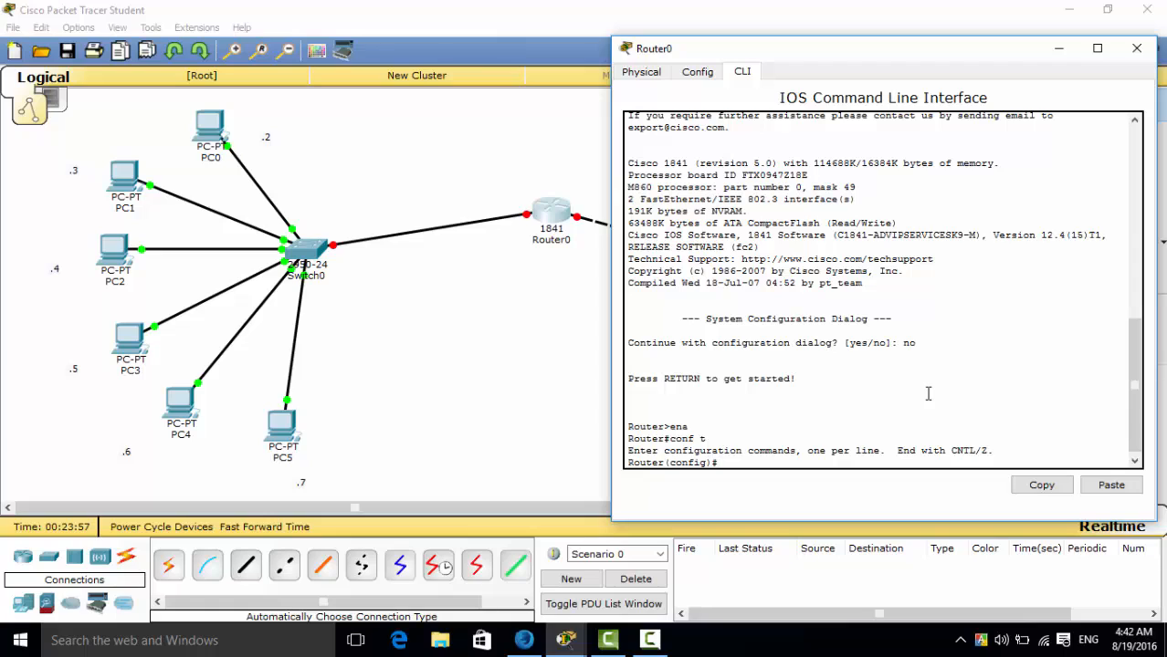
{"action": "type", "text": "int fa"}
{"action": "left_click", "coordinate": [500, 332]}
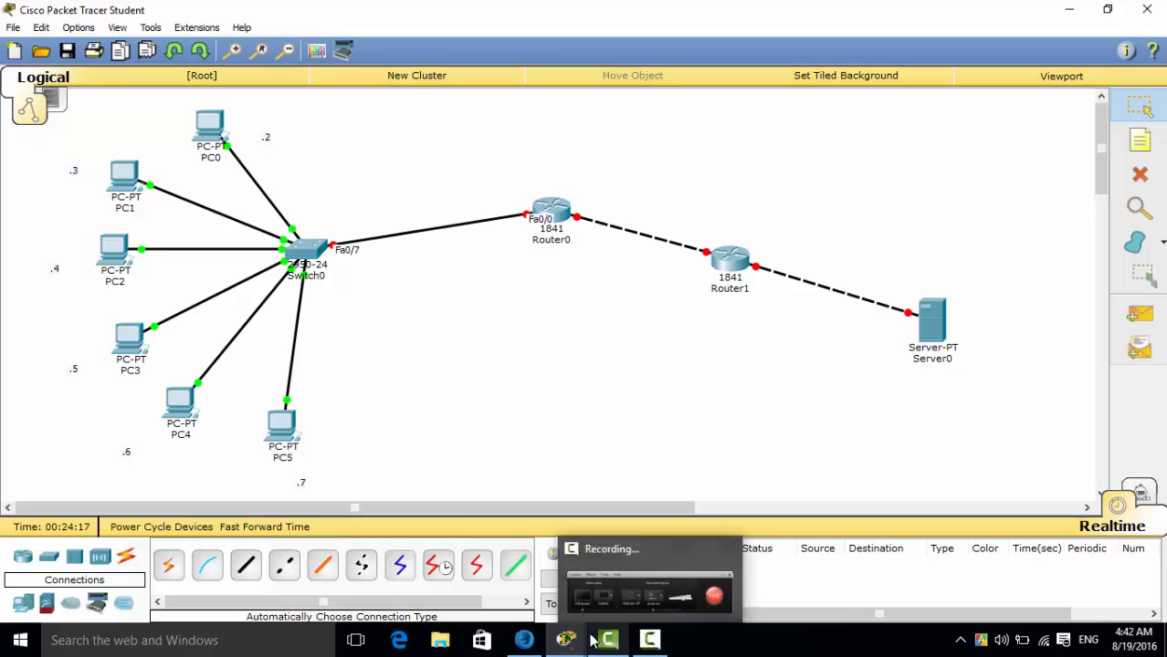
{"action": "mouse_move", "coordinate": [566, 639]}
{"action": "left_click", "coordinate": [659, 586]}
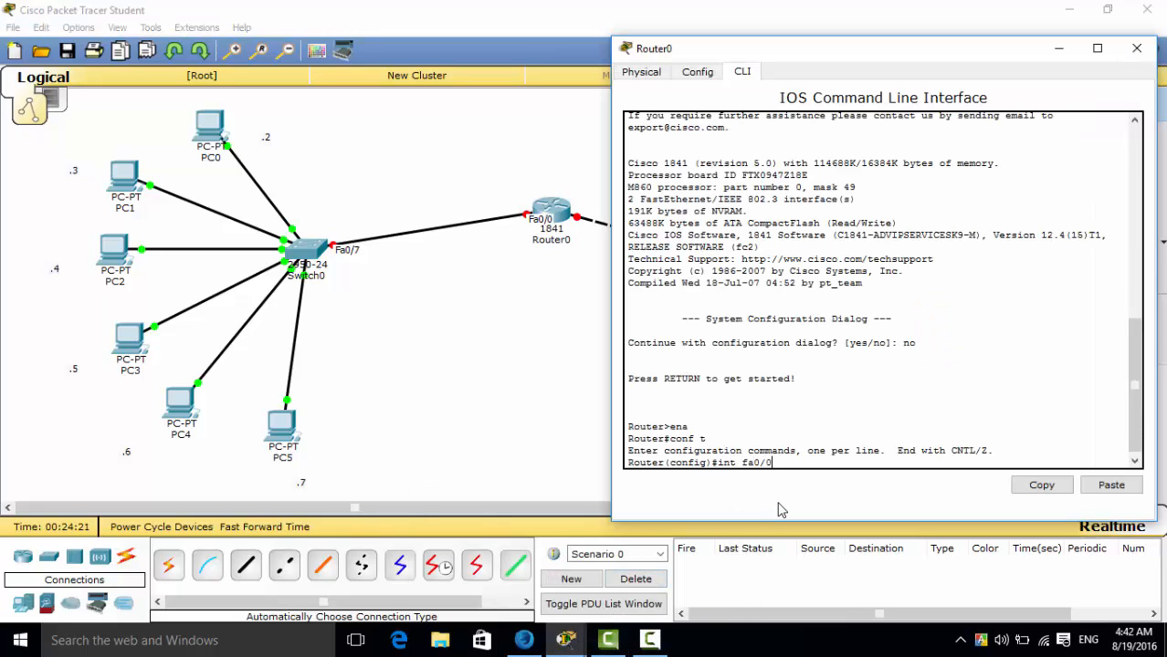
{"action": "key", "text": "Return"}
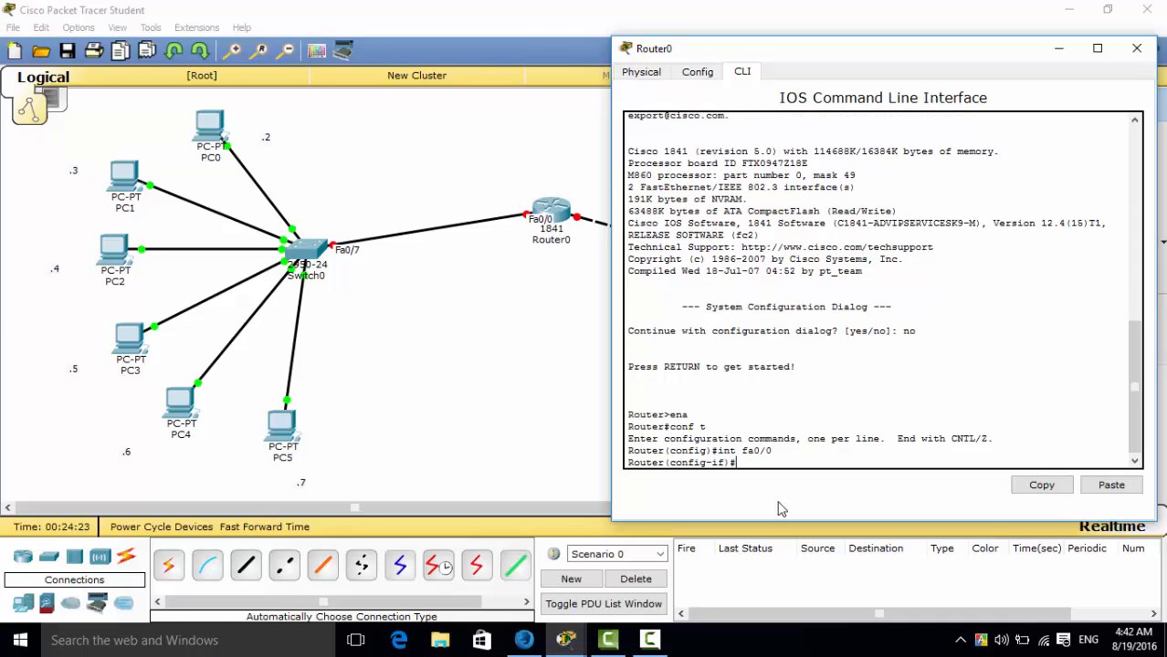
Assign Router0's fa0/0 interface the address 192.168.0.1 with mask 255.255.255.0 using the "ip add" command.
{"action": "type", "text": "ip add"}
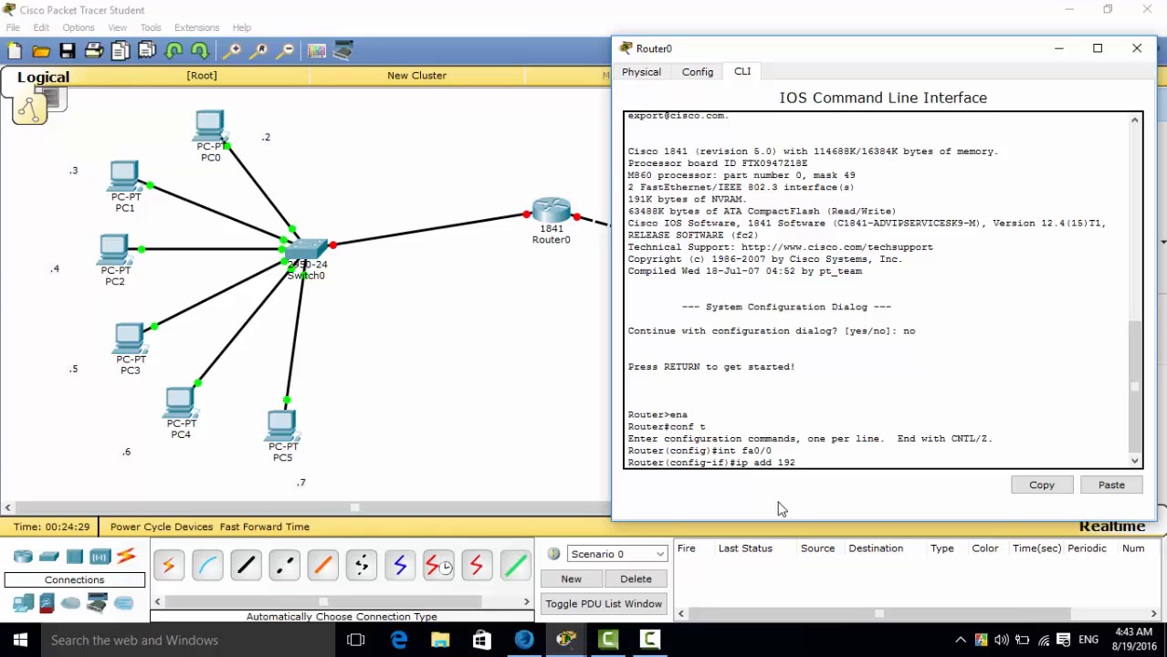
{"action": "type", "text": " 192.168.0.1"}
{"action": "type", "text": "255.255.255.0"}
{"action": "key", "text": "Return"}
Enable Router0's fa0/0 interface with "no sh" and return to global configuration mode with "exit".
{"action": "type", "text": "no sh"}
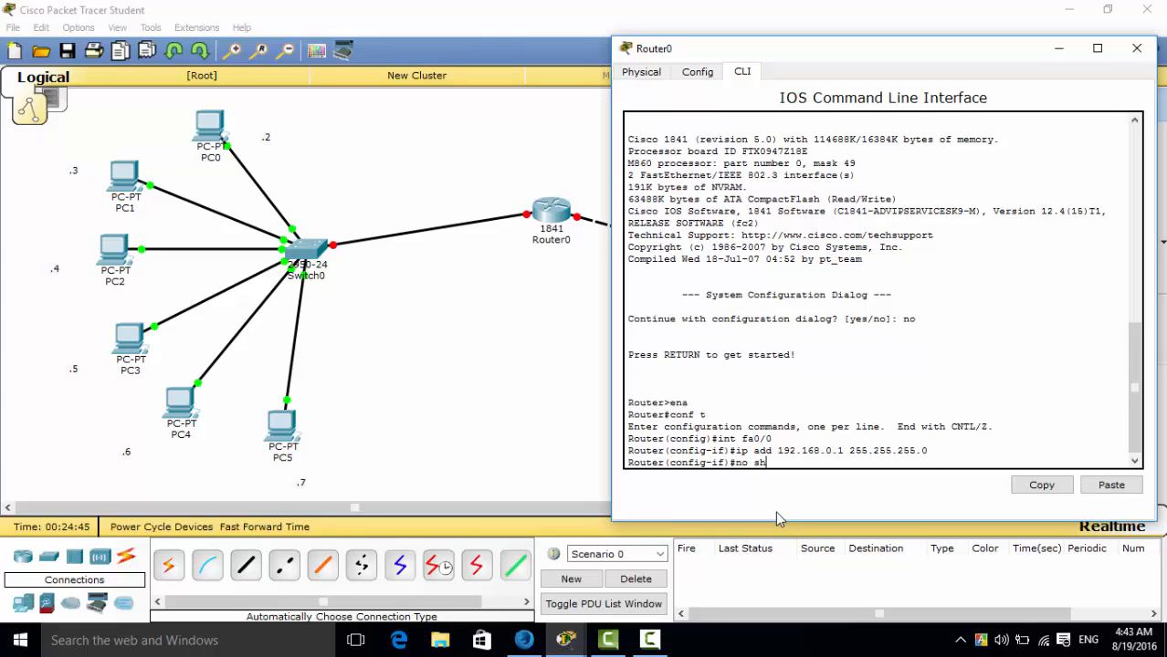
{"action": "key", "text": "Return"}
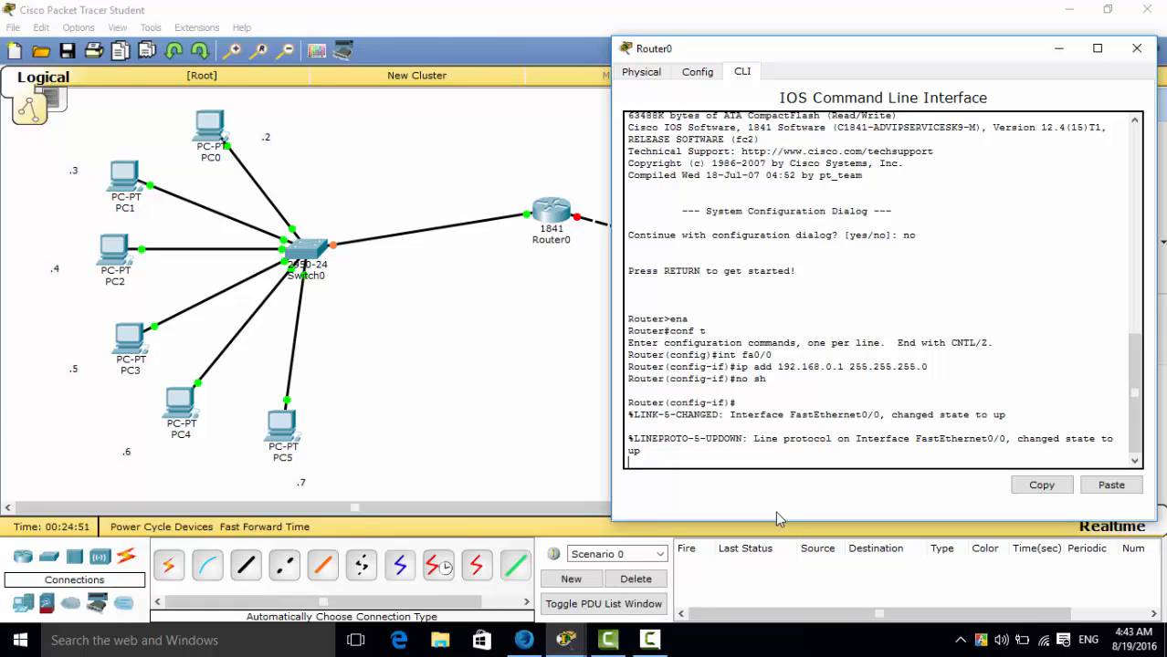
{"action": "key", "text": "Return"}
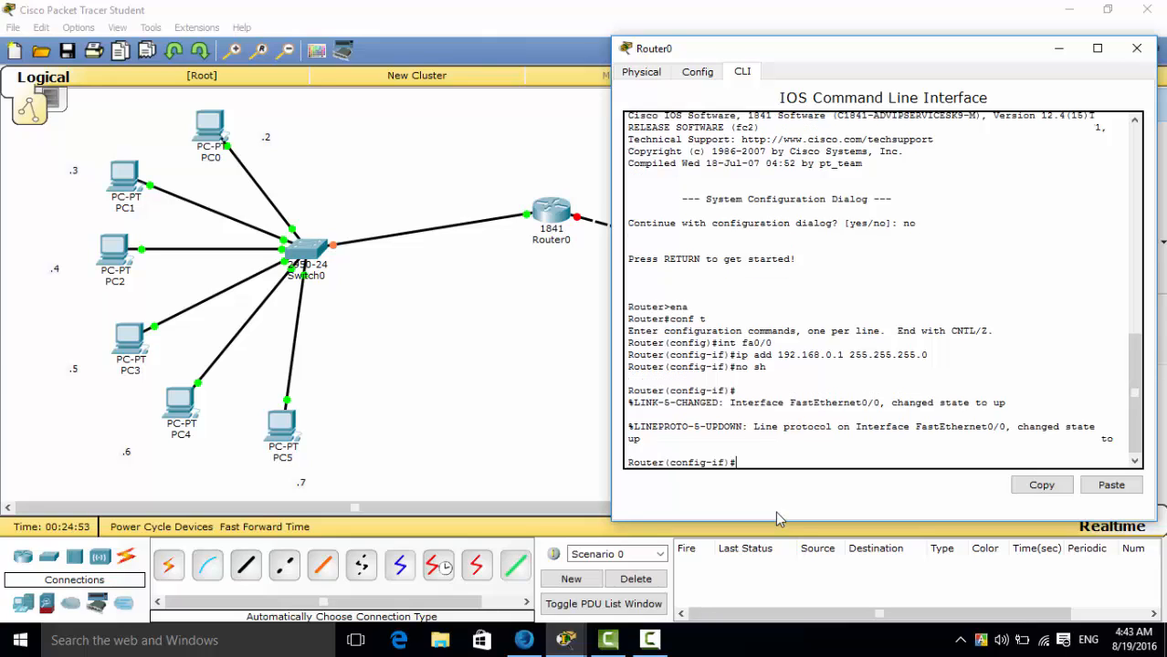
{"action": "type", "text": "exit"}
{"action": "key", "text": "Return"}
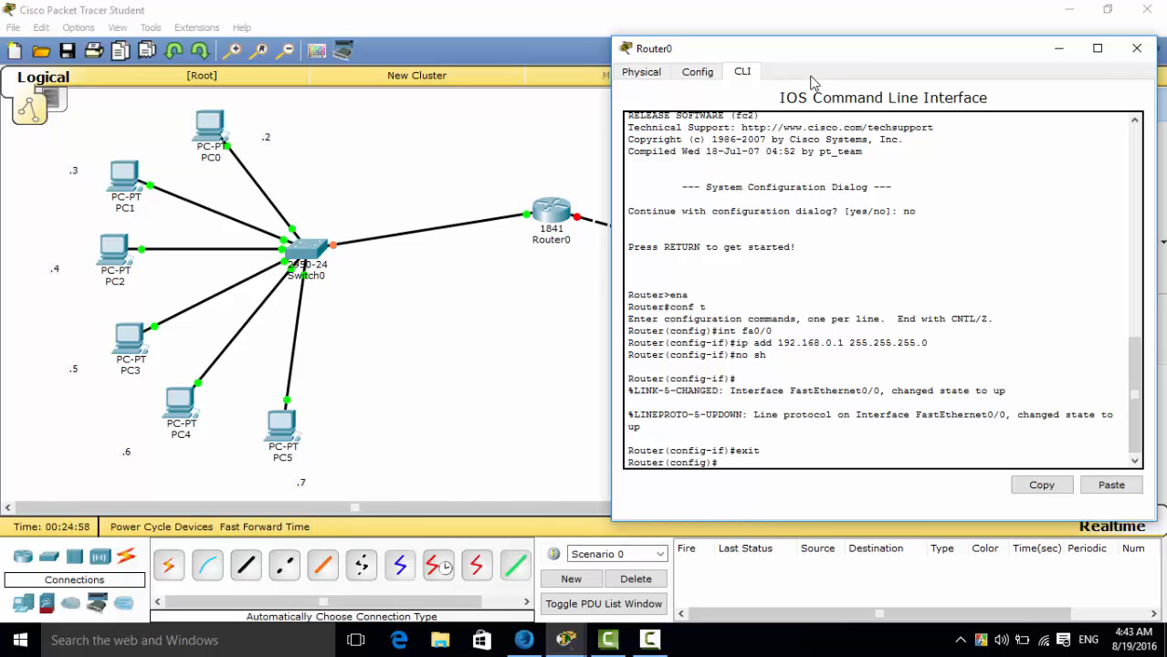
Check which Router0 port faces Router1 in the topology and select that interface with "int fa0/1".
{"action": "left_click_drag", "start_coordinate": [833, 62], "coordinate": [863, 87]}
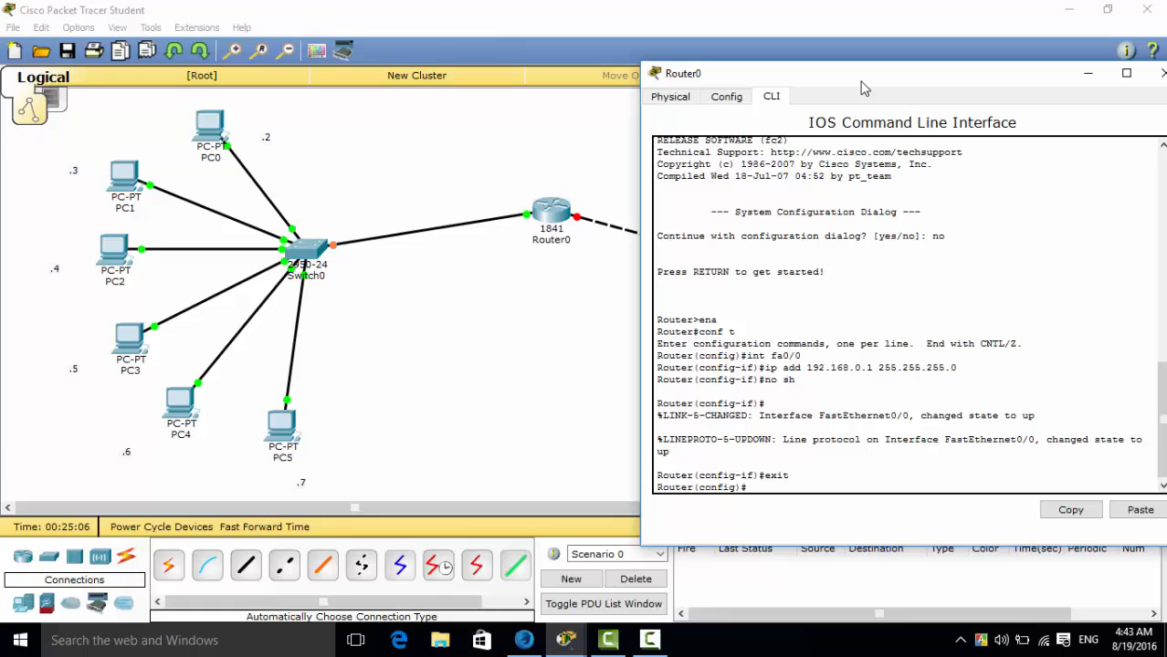
{"action": "type", "text": "int fa"}
{"action": "left_click", "coordinate": [533, 300]}
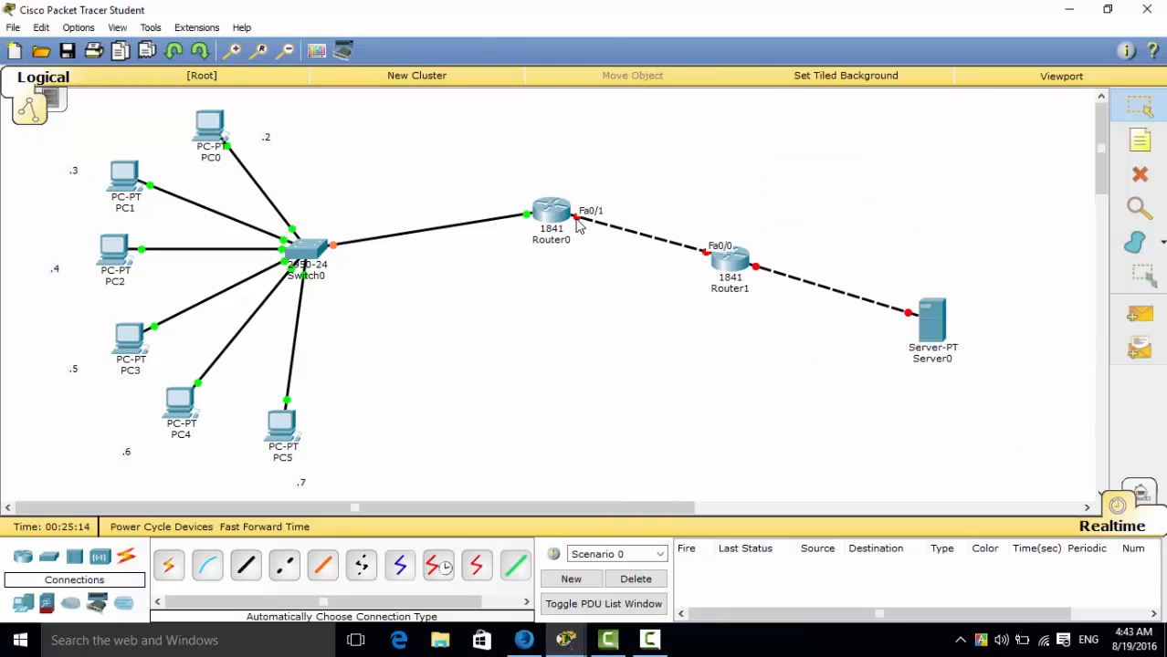
{"action": "left_click", "coordinate": [568, 641]}
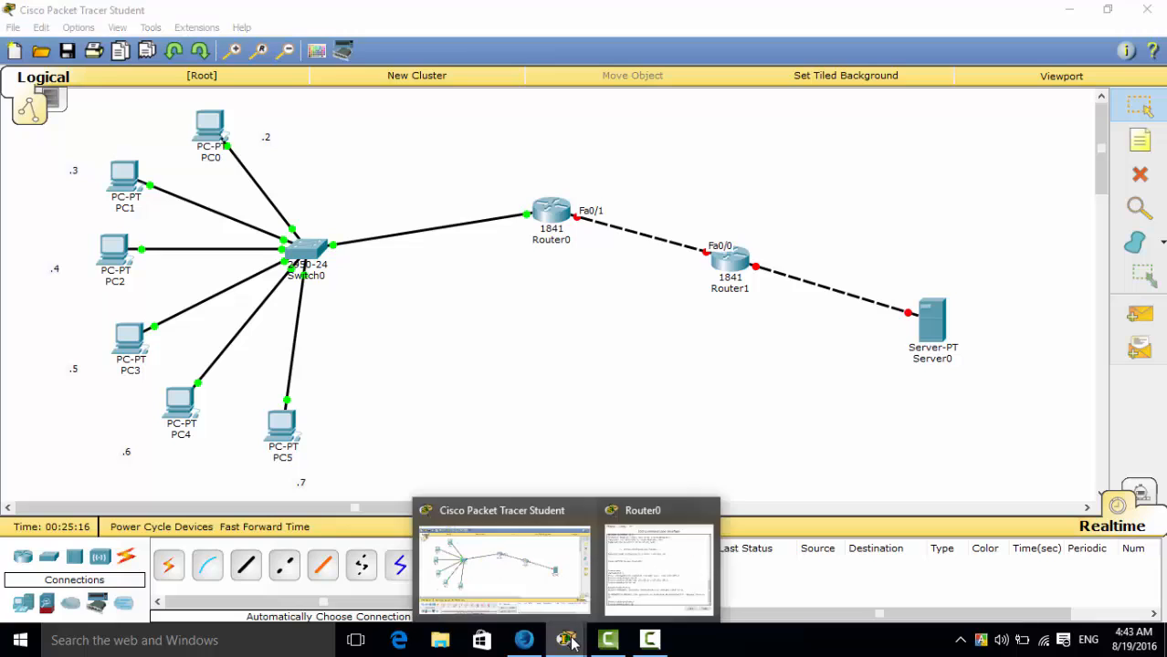
{"action": "left_click", "coordinate": [644, 573]}
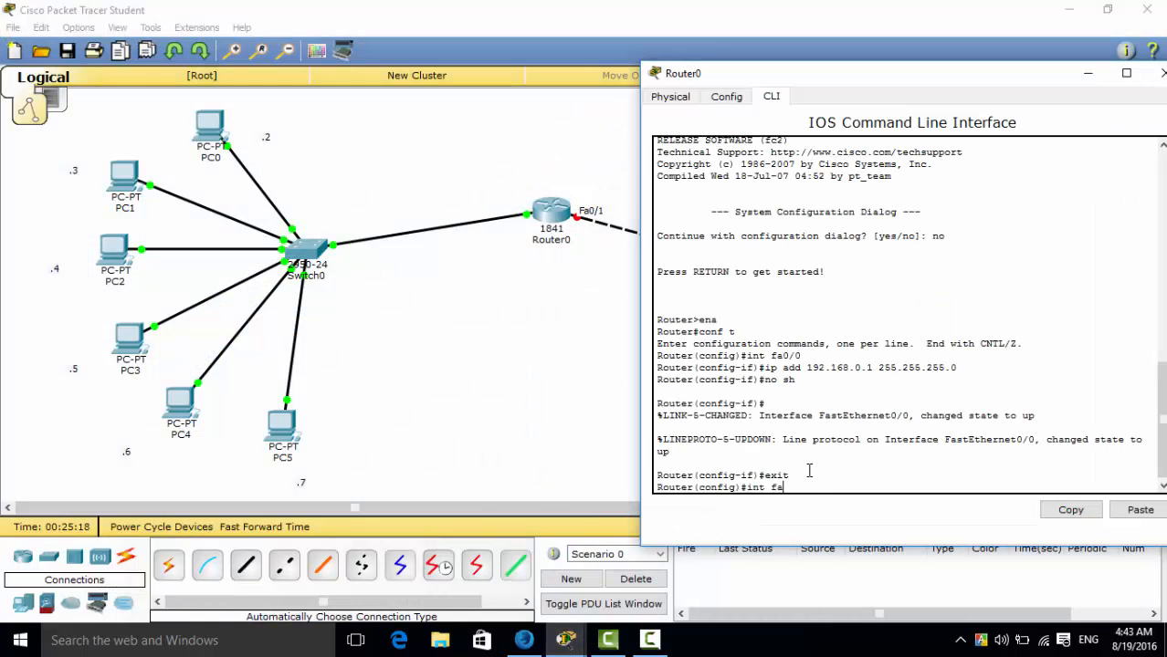
{"action": "type", "text": "0/1"}
{"action": "key", "text": "Return"}
Assign Router0's fa0/1 interface the address 30.0.0.1 with mask 255.0.0.0 using the "ip add" command.
{"action": "type", "text": "ip a"}
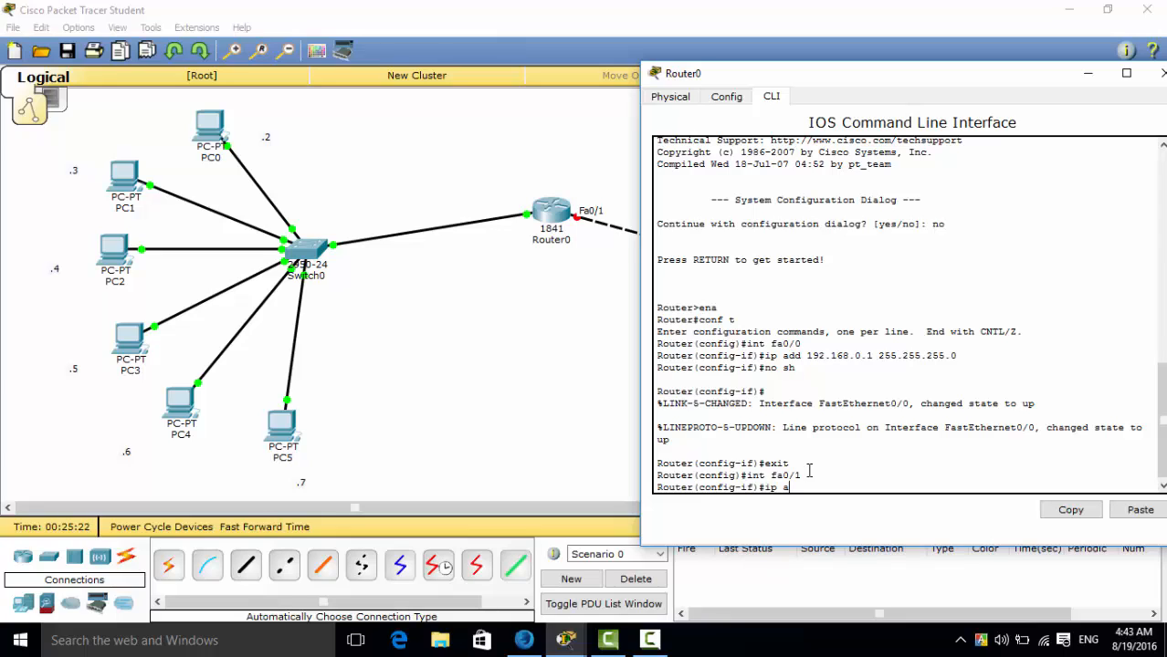
{"action": "type", "text": "dd"}
{"action": "type", "text": "30.0.0.1 255.0."}
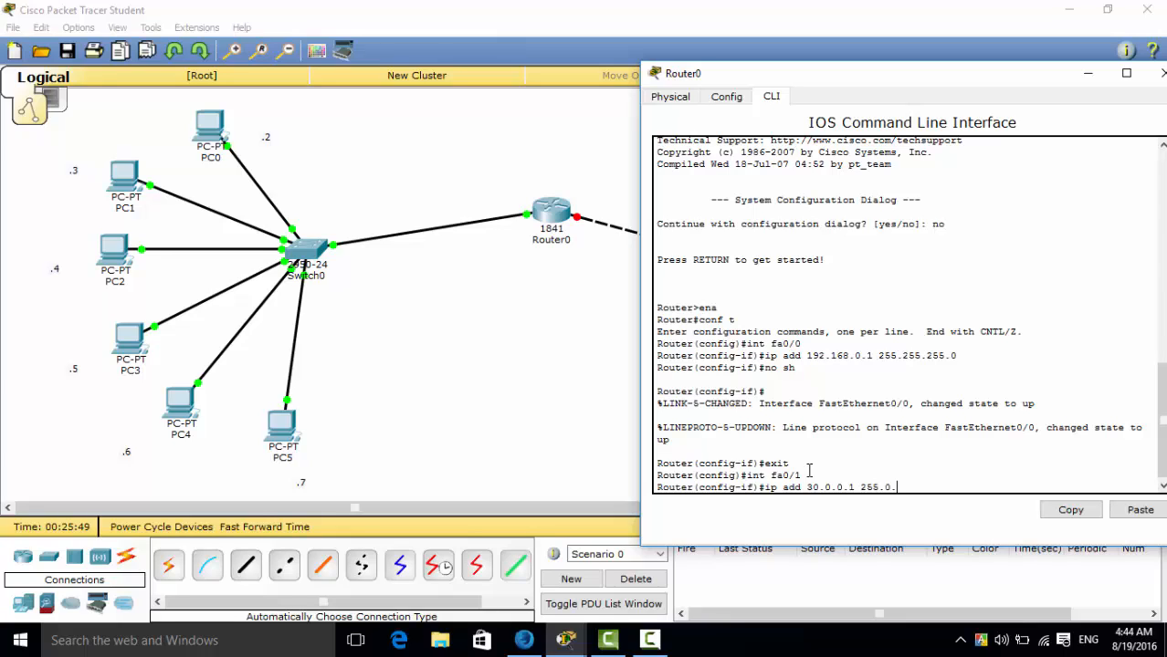
{"action": "type", "text": "0.0"}
{"action": "key", "text": "Return"}
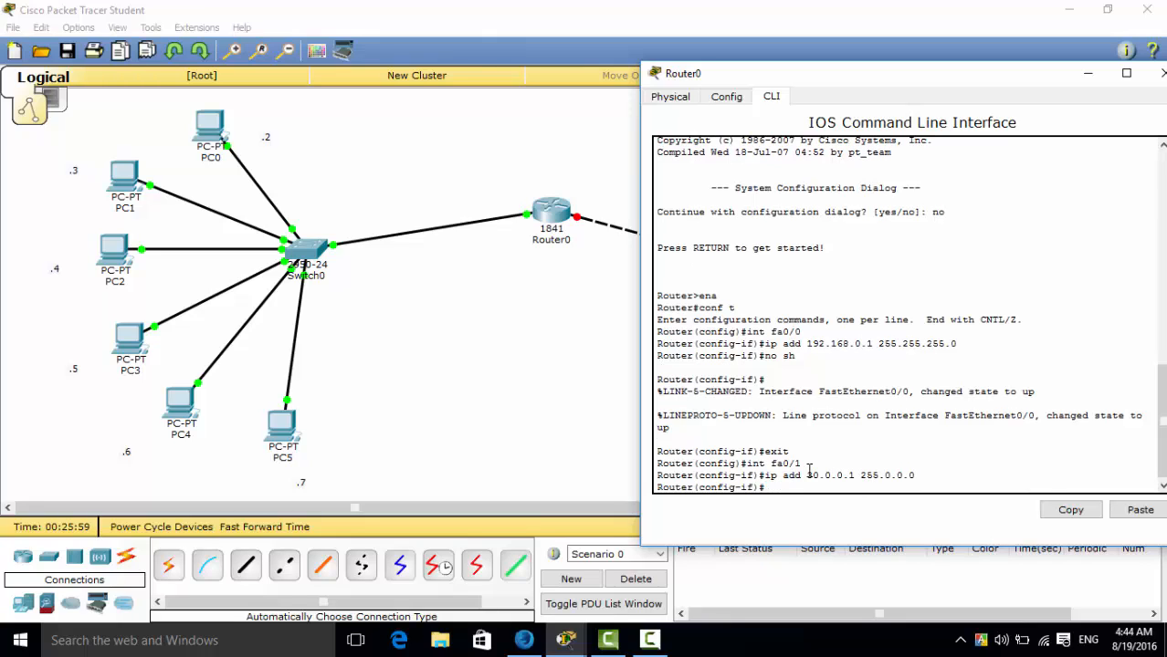
Enable Router0's fa0/1 interface with "no sh" and close the Router0 window.
{"action": "type", "text": "no sh"}
{"action": "key", "text": "Return"}
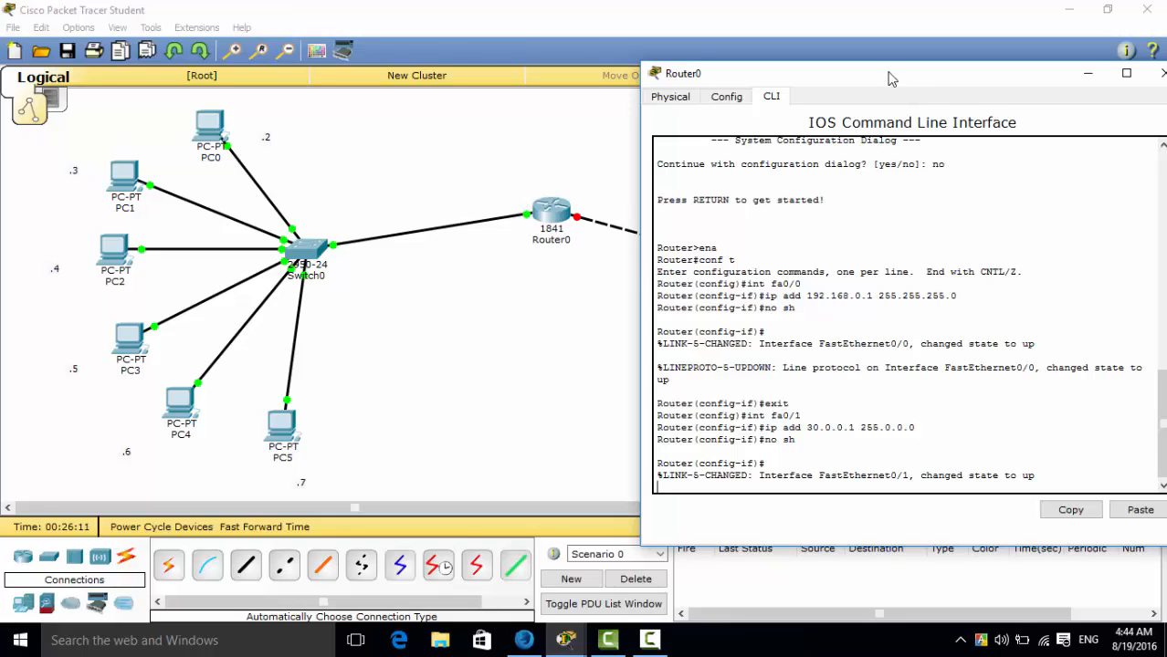
{"action": "left_click_drag", "start_coordinate": [932, 91], "coordinate": [740, 129]}
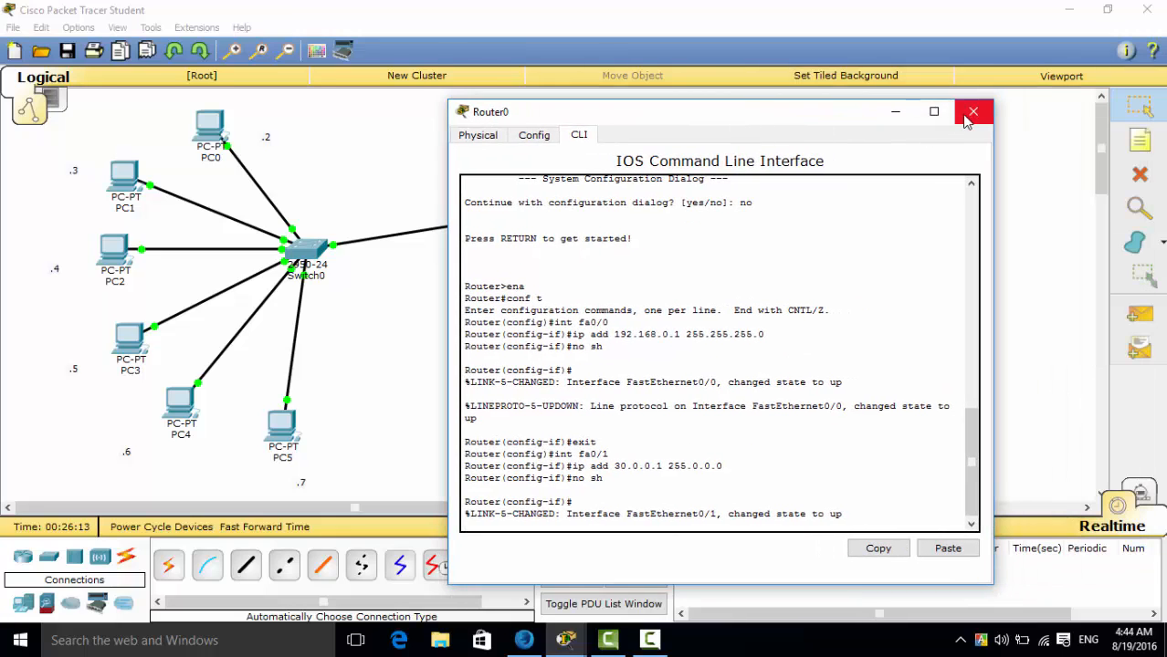
{"action": "left_click", "coordinate": [970, 113]}
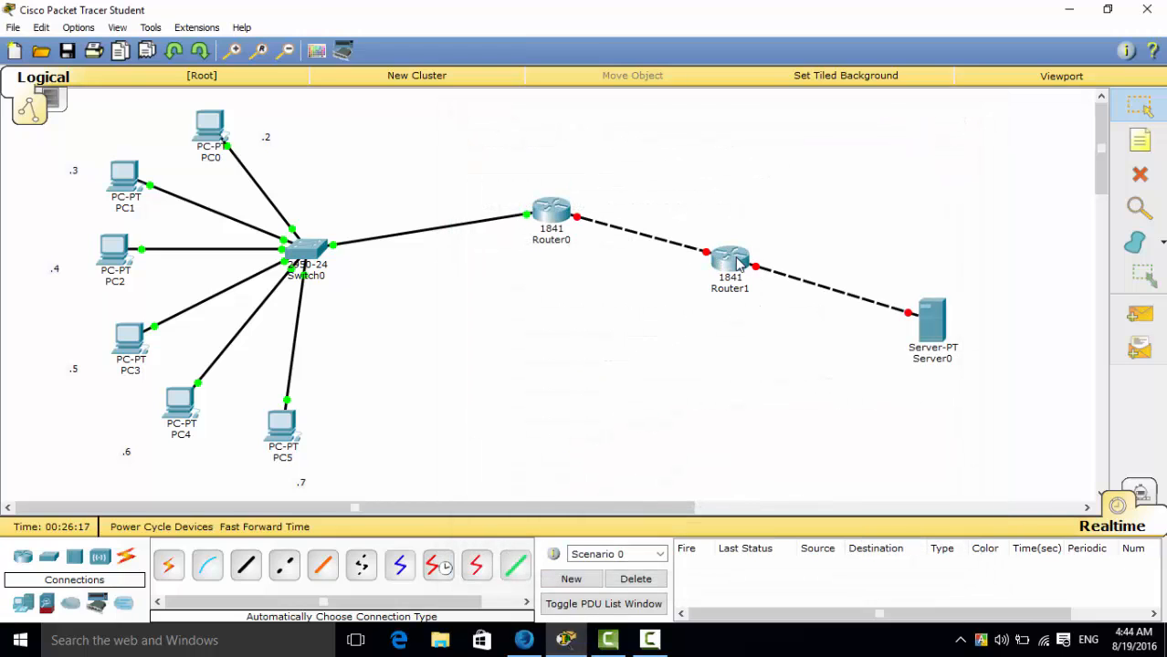
Open Router1's command-line interface in a window moved clear of the router, and answer "no" to the initial configuration dialog.
{"action": "left_click", "coordinate": [716, 265]}
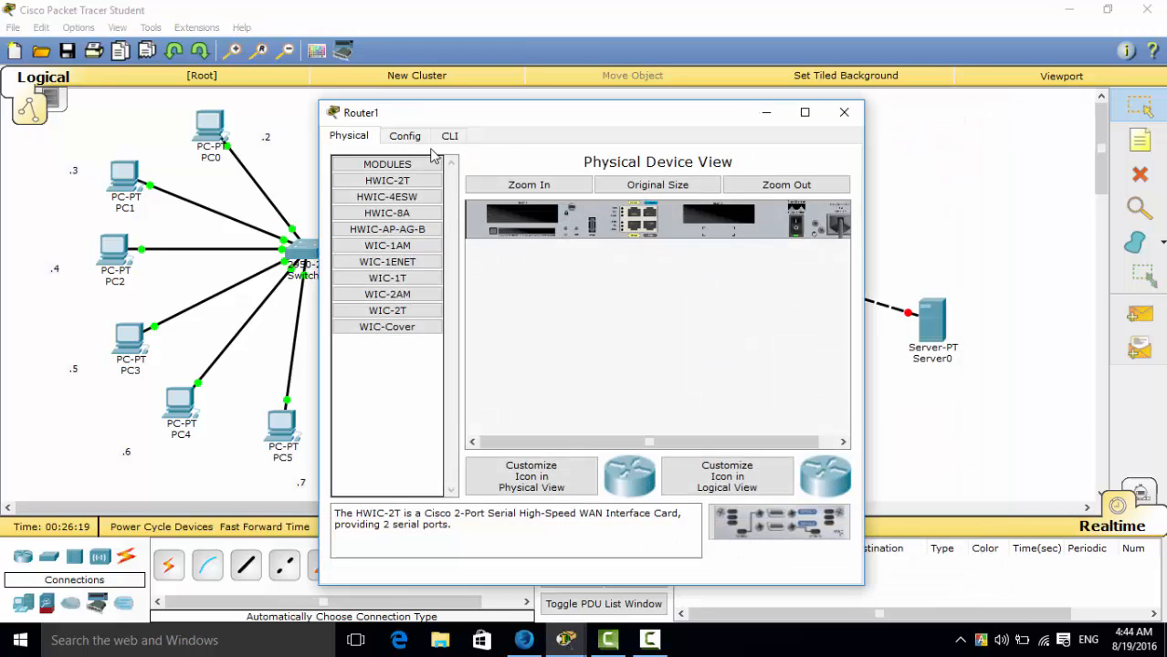
{"action": "left_click", "coordinate": [448, 139]}
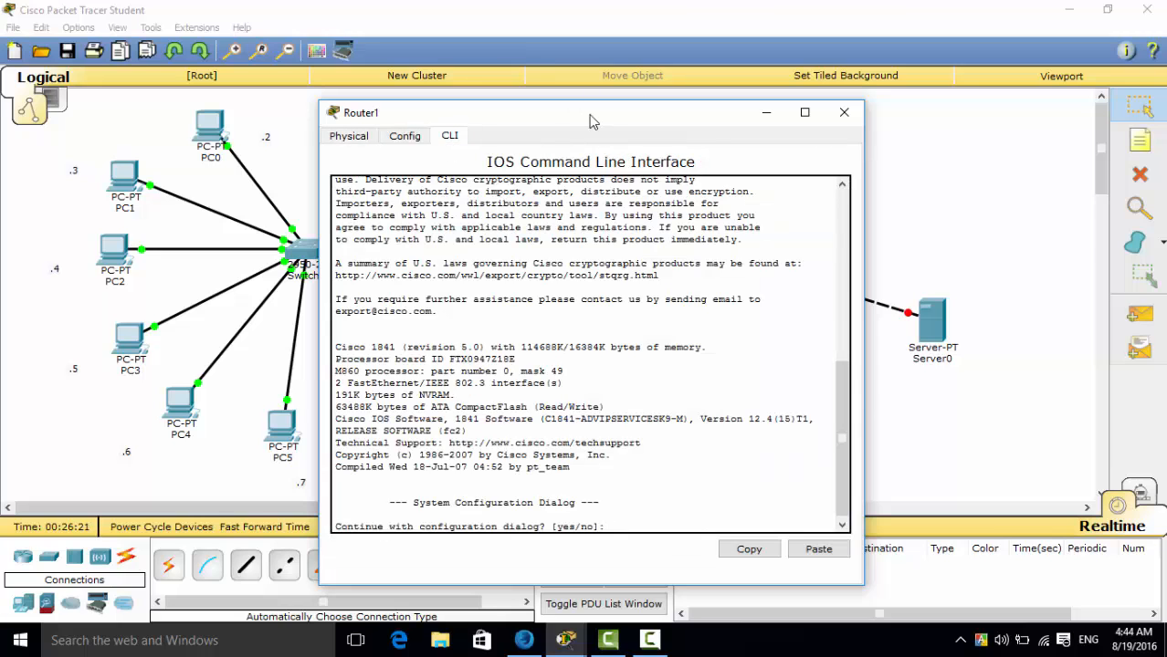
{"action": "left_click_drag", "start_coordinate": [594, 116], "coordinate": [391, 85]}
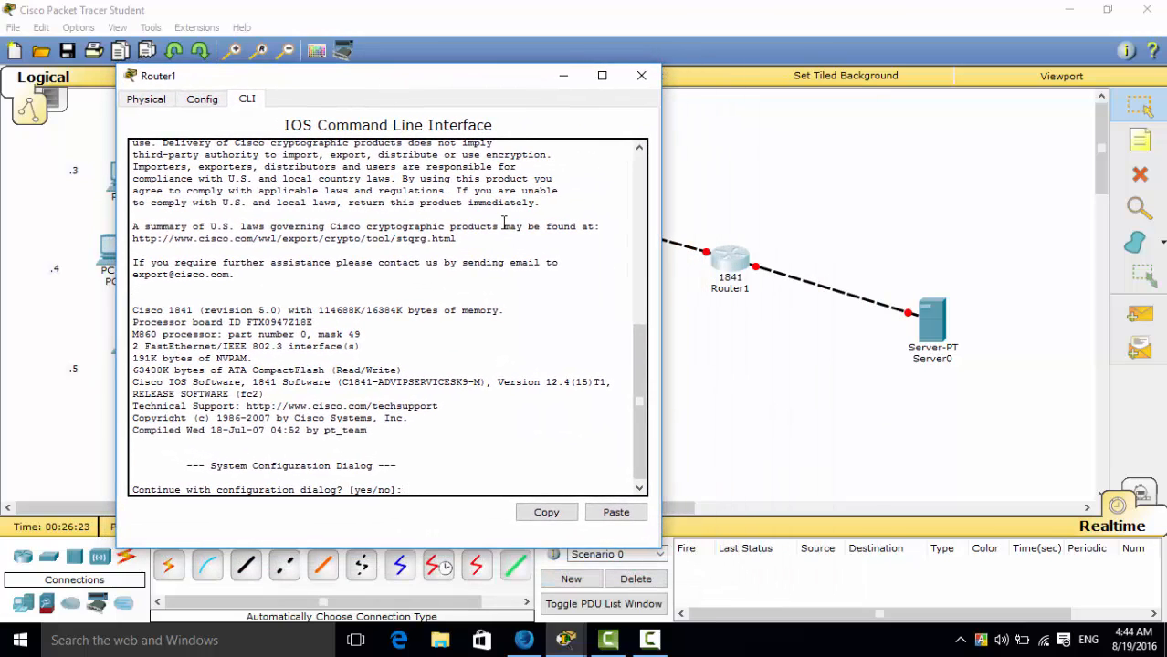
{"action": "type", "text": "no"}
{"action": "key", "text": "Return"}
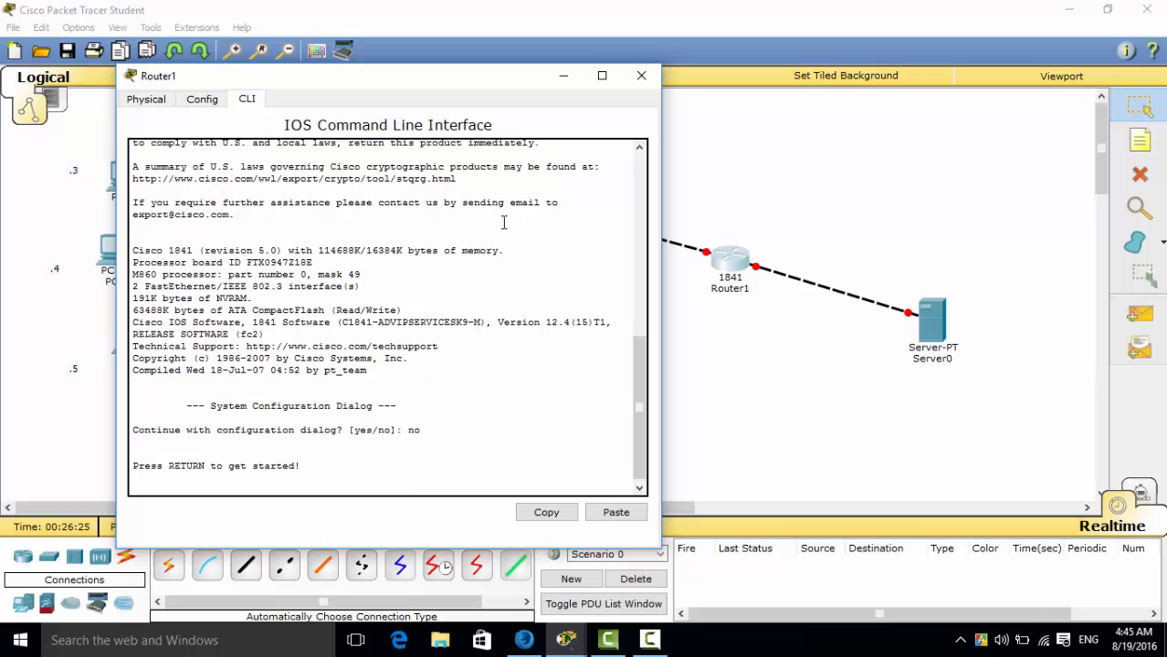
Start Router1's console session and enter global configuration mode with the commands "ena" and "conf t".
{"action": "key", "text": "Return"}
{"action": "type", "text": "ena"}
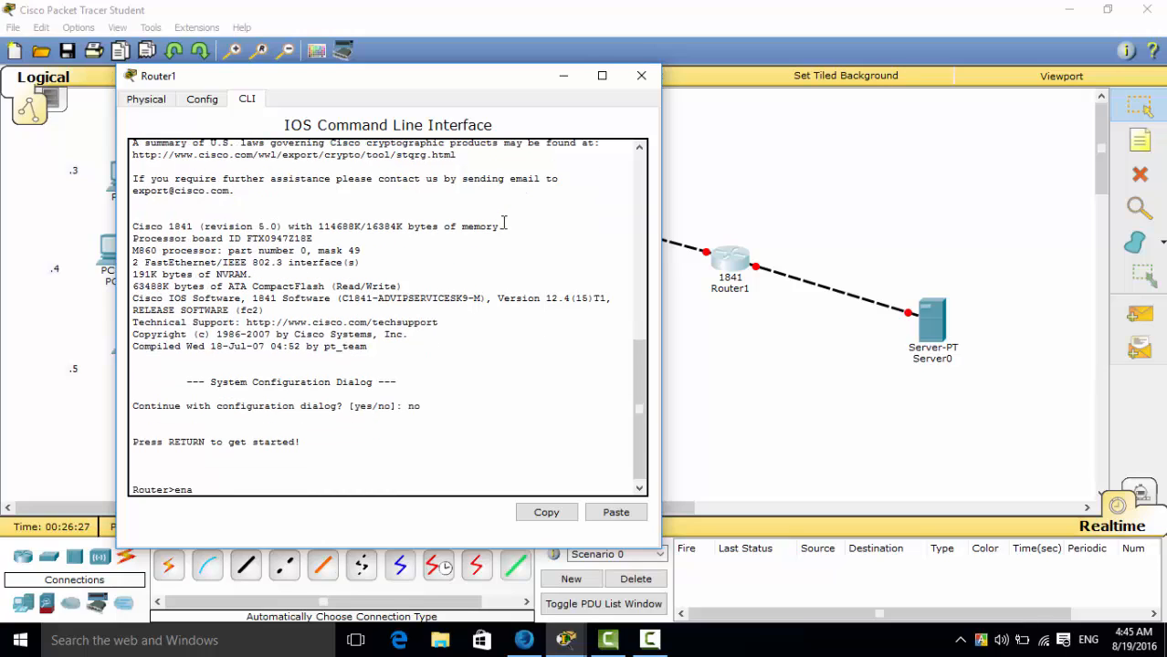
{"action": "key", "text": "Return"}
{"action": "type", "text": "conf t"}
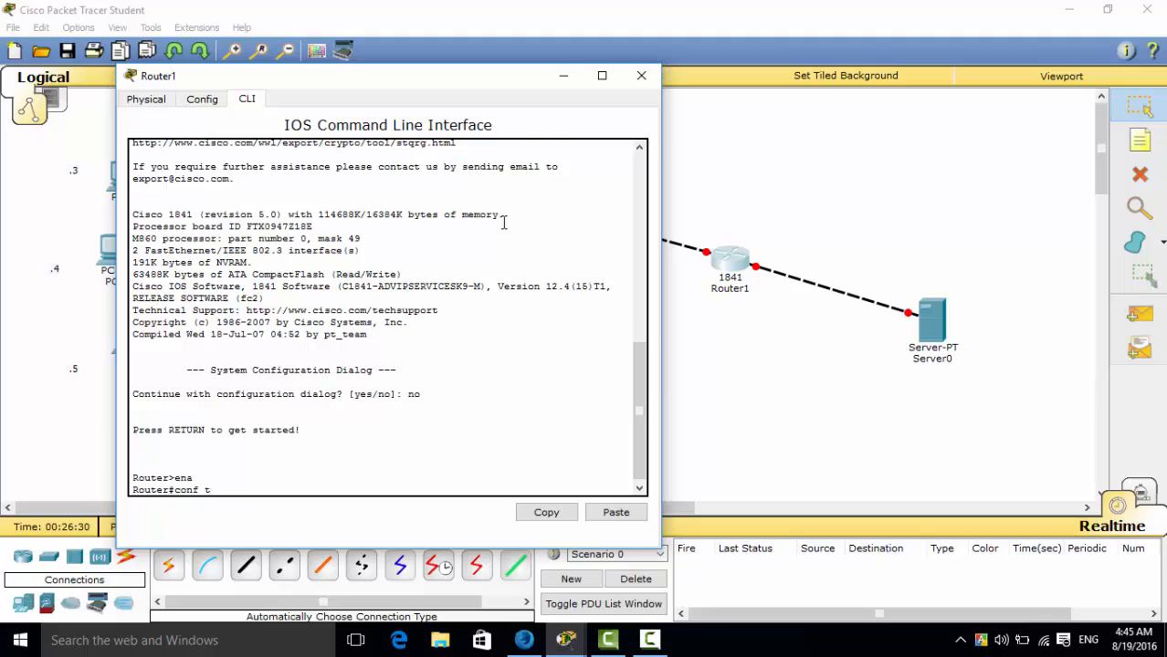
{"action": "key", "text": "Return"}
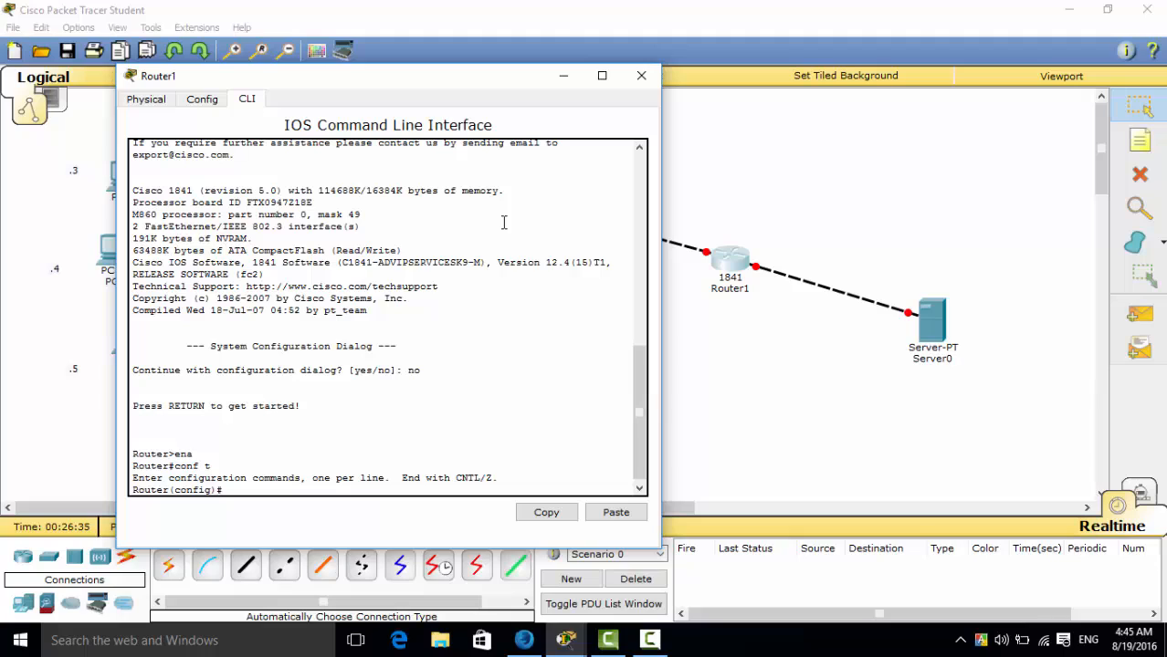
Check which Router1 port faces Router0 in the topology and select that interface with "int fa0/0".
{"action": "type", "text": "int fa"}
{"action": "left_click", "coordinate": [747, 361]}
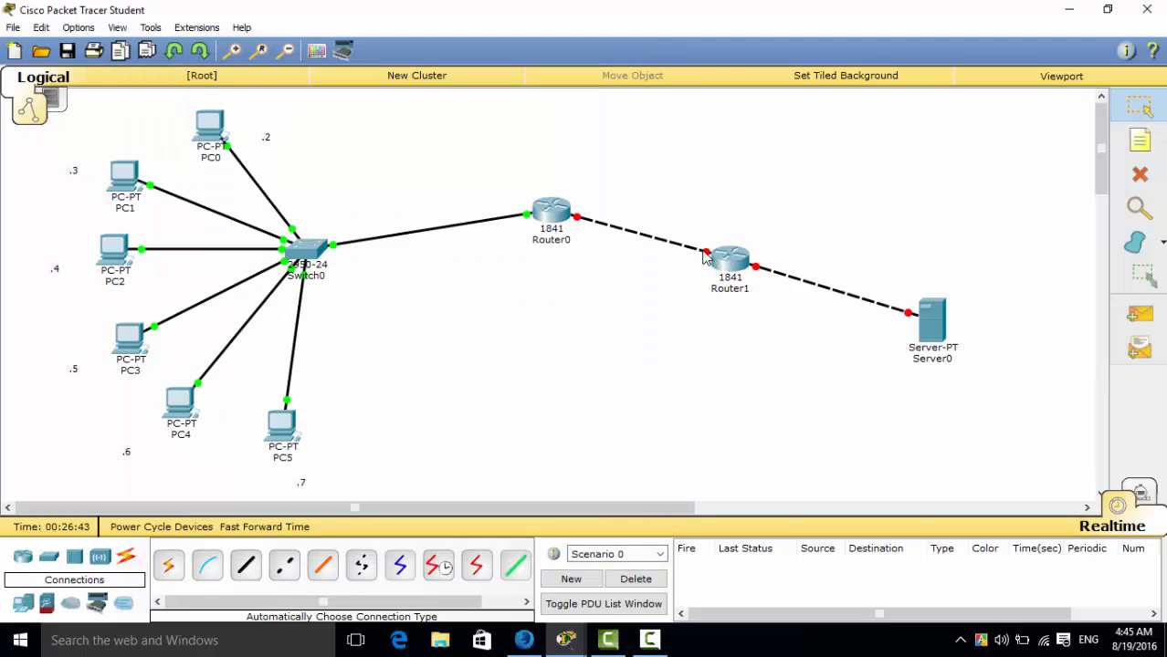
{"action": "mouse_move", "coordinate": [704, 257]}
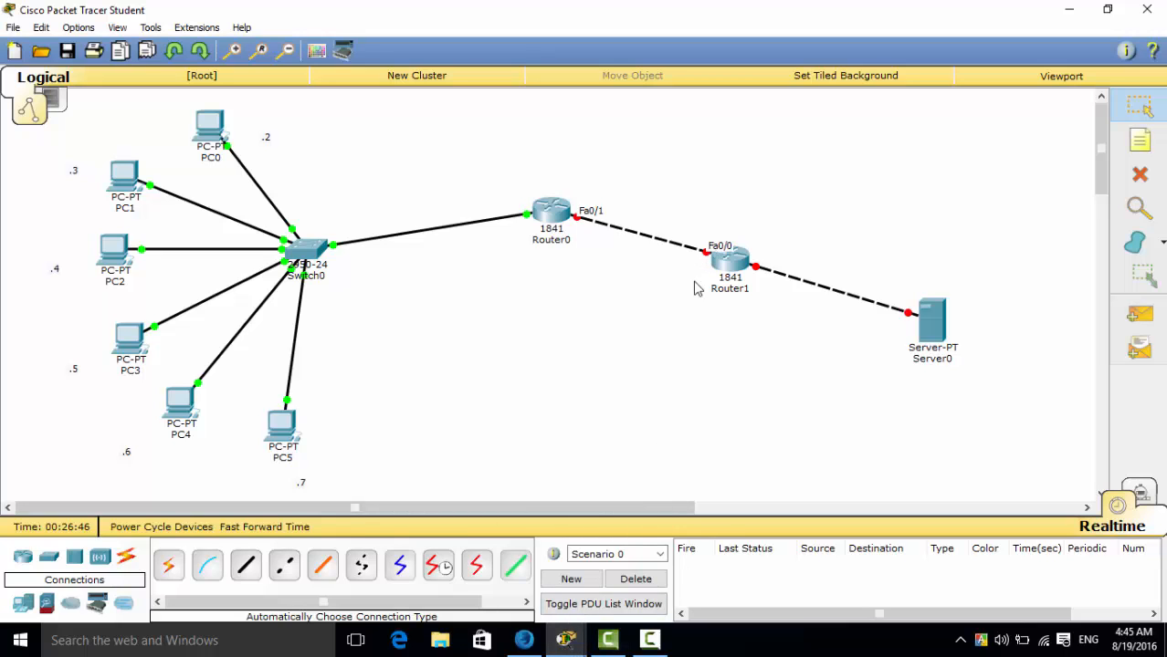
{"action": "left_click", "coordinate": [567, 642]}
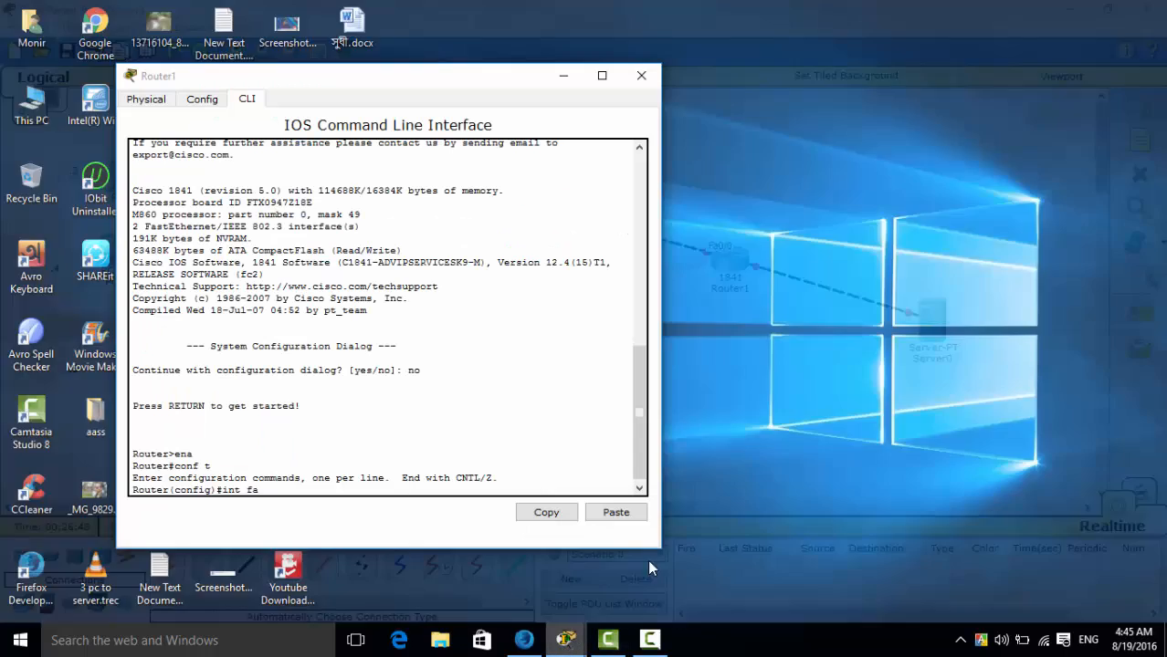
{"action": "left_click", "coordinate": [653, 566]}
{"action": "type", "text": "0"}
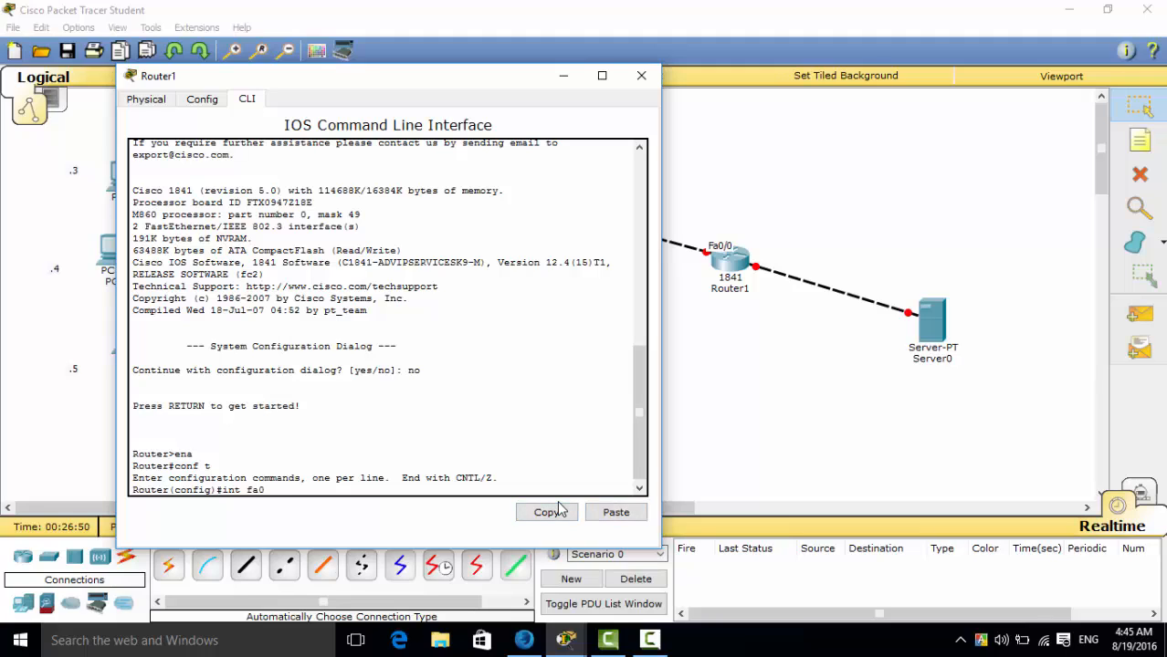
{"action": "type", "text": "/0"}
{"action": "key", "text": "Return"}
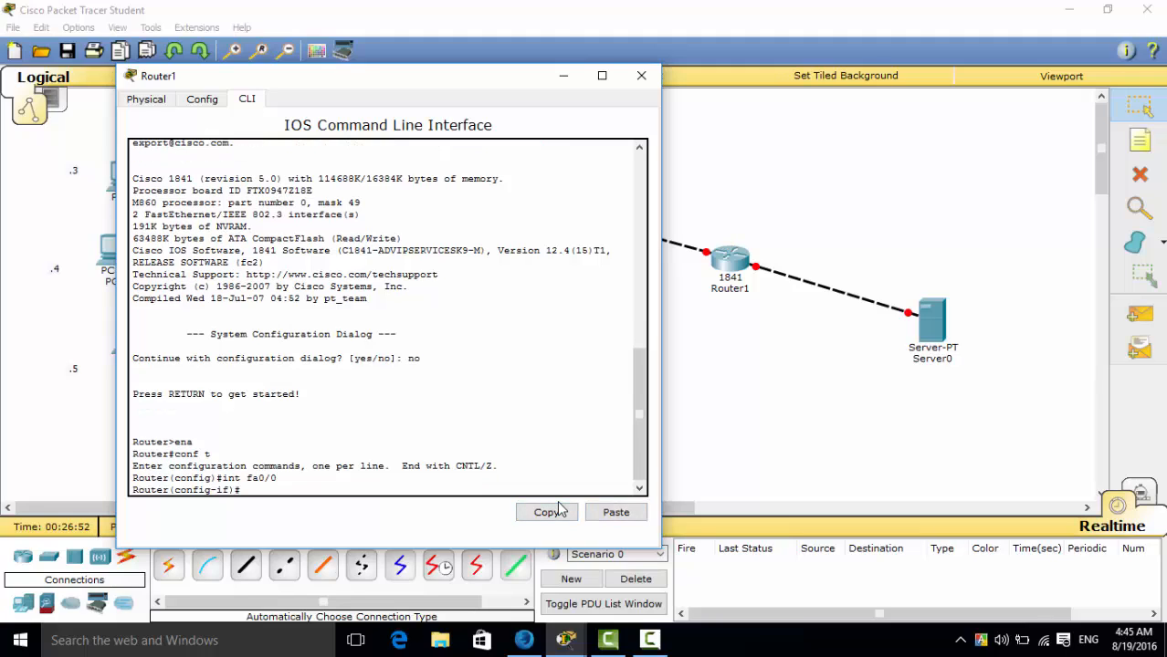
Assign Router1's fa0/0 interface the address 30.0.0.2 with mask 255.0.0.0 using the "ip add" command.
{"action": "type", "text": "ip add 30.0.0.2 255.0.0.0"}
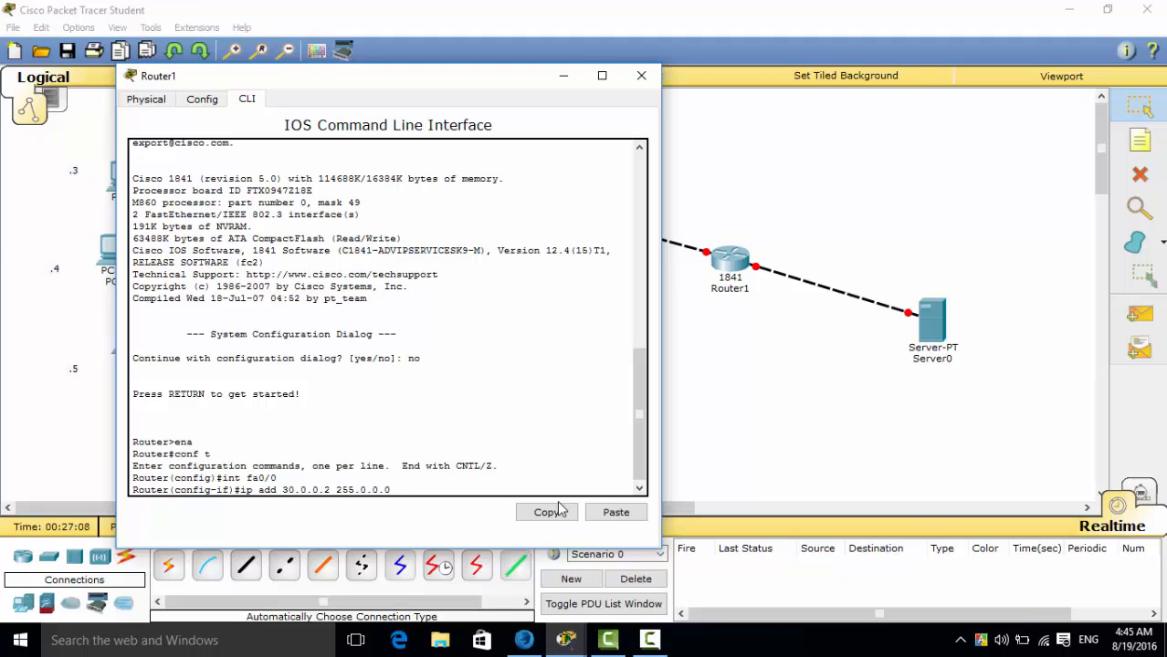
{"action": "key", "text": "Return"}
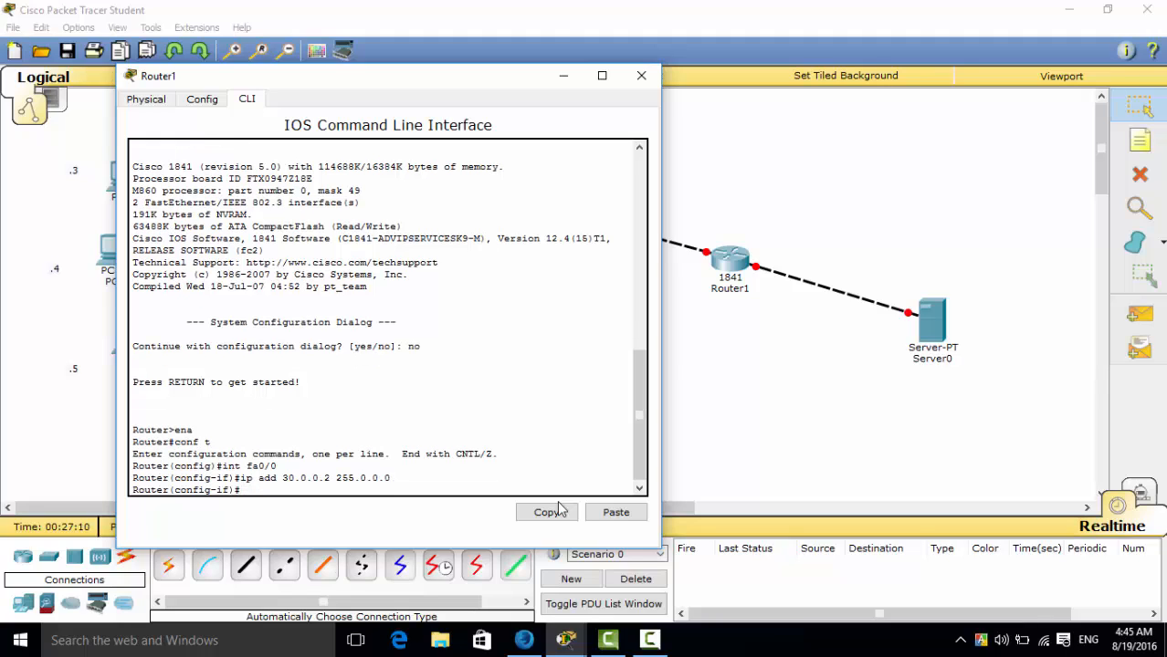
Enable Router1's fa0/0 interface with "no sh" and shift the Router1 window to reveal more of the PCs.
{"action": "type", "text": "no sh"}
{"action": "key", "text": "Return"}
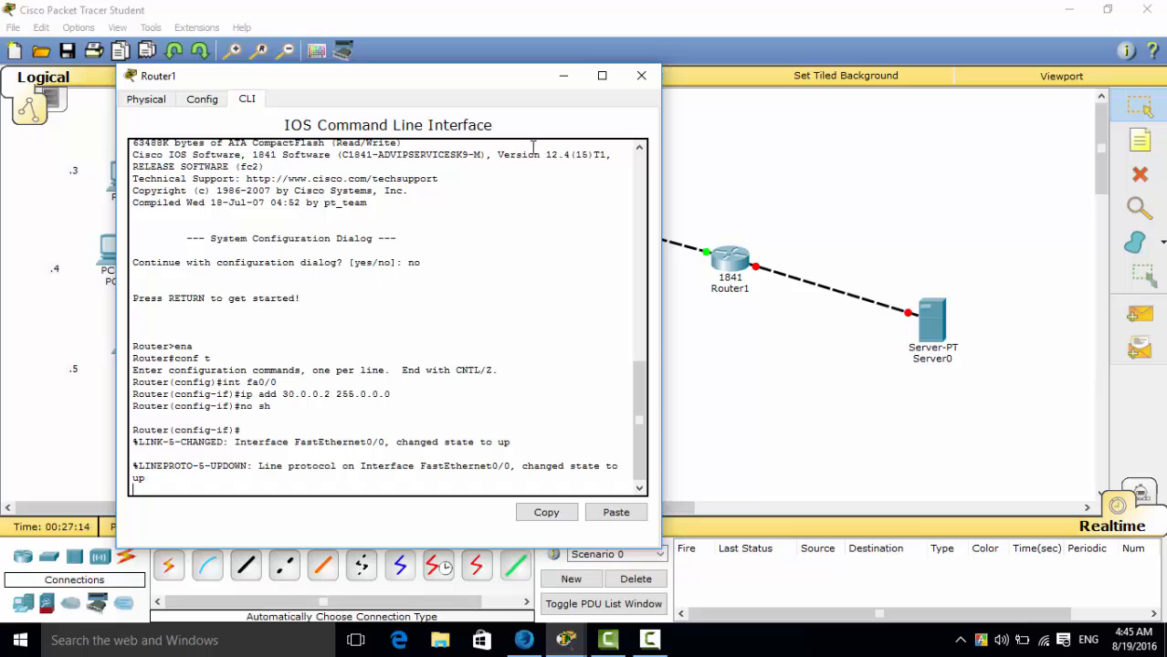
{"action": "left_click_drag", "start_coordinate": [393, 86], "coordinate": [492, 64]}
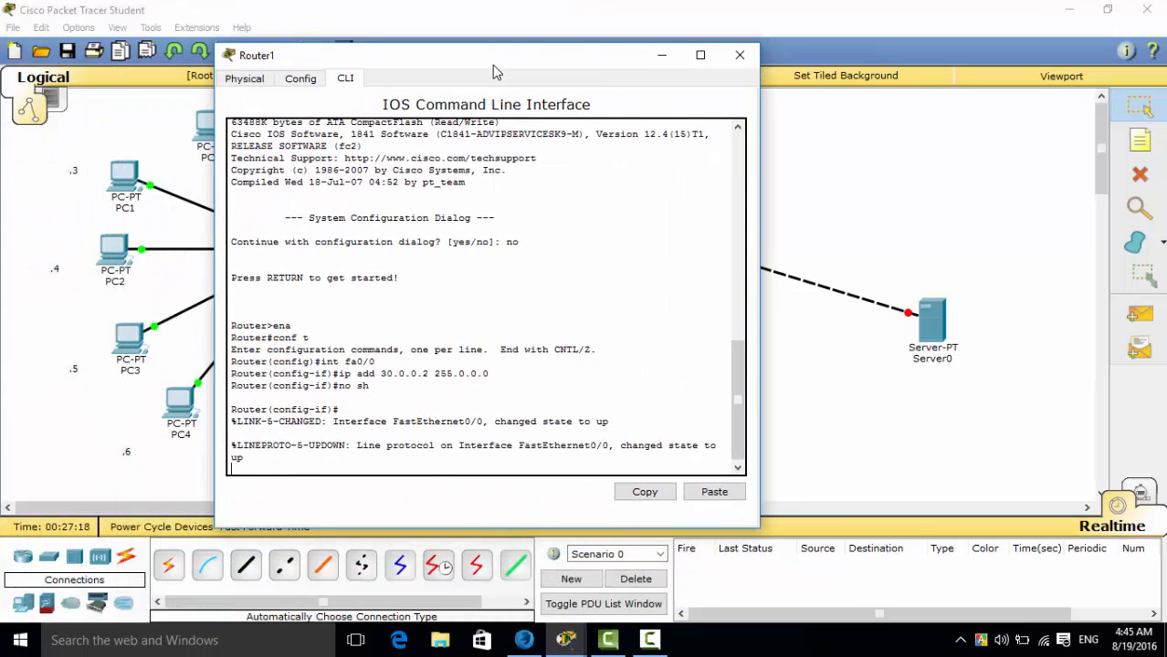
Leave Router1's fa0/0 interface configuration with the "exit" command.
{"action": "key", "text": "Return"}
{"action": "type", "text": "exit"}
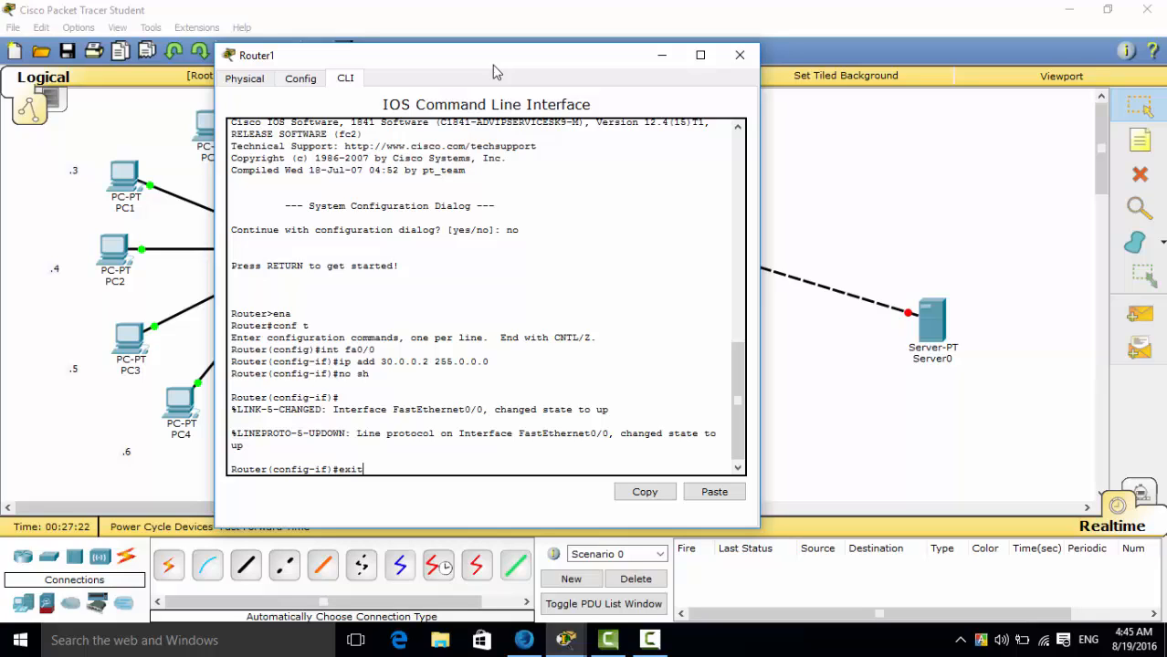
{"action": "key", "text": "Return"}
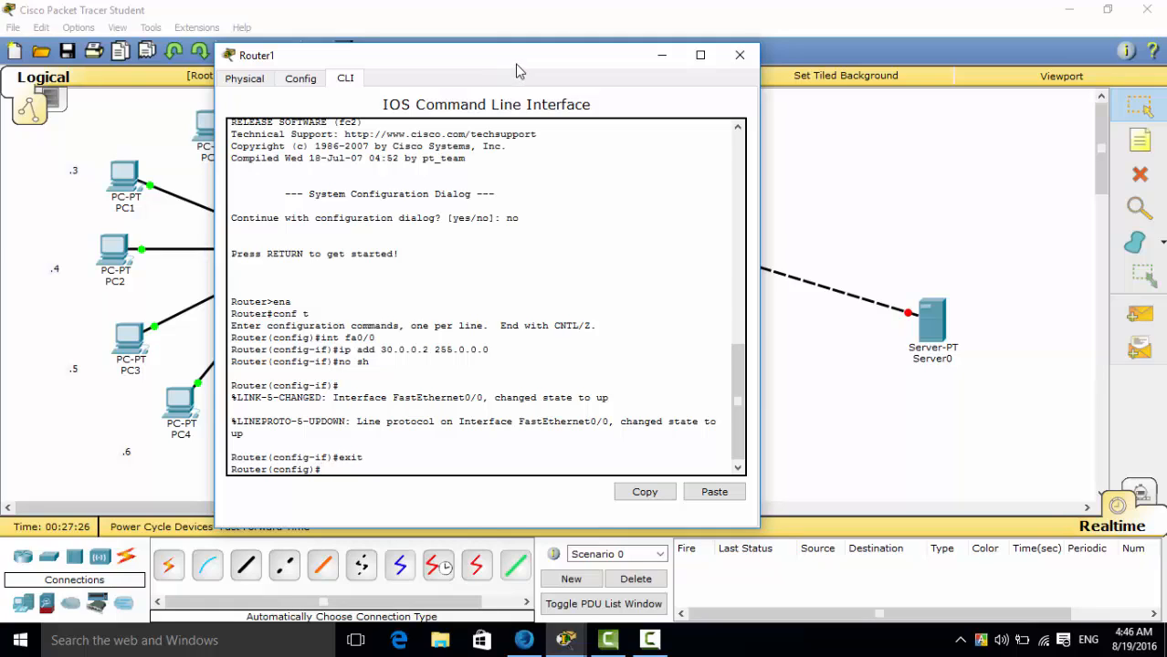
Check which Router1 port faces Server0 in the topology and select that interface with "int fa0/1".
{"action": "type", "text": "int fa"}
{"action": "left_click", "coordinate": [856, 399]}
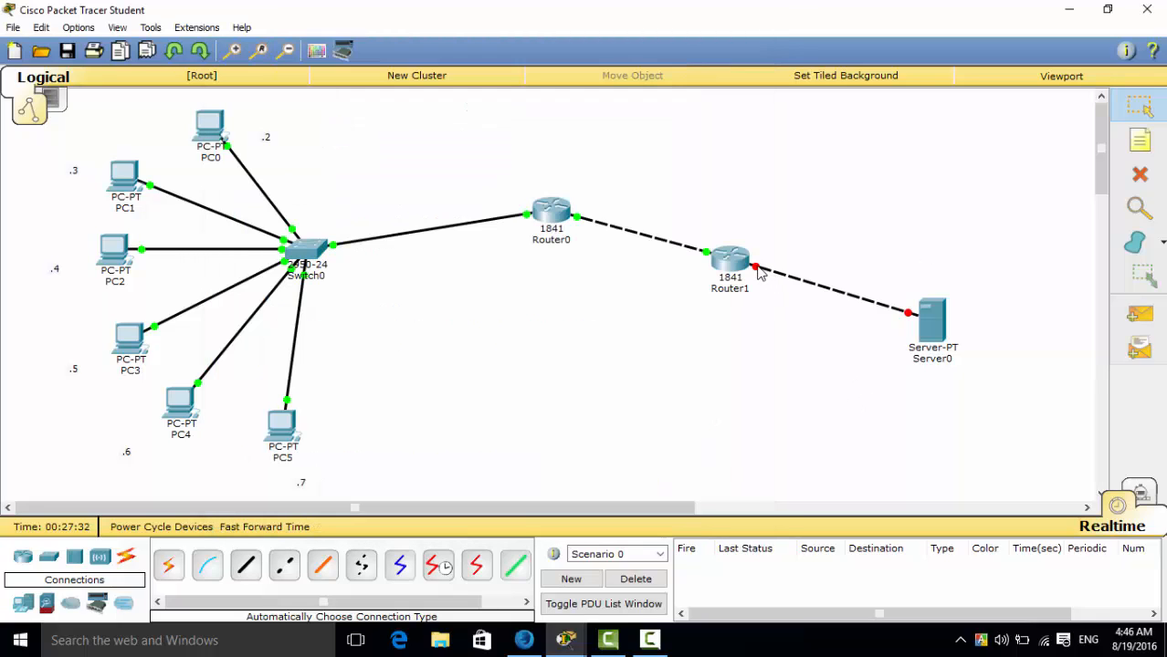
{"action": "mouse_move", "coordinate": [758, 274]}
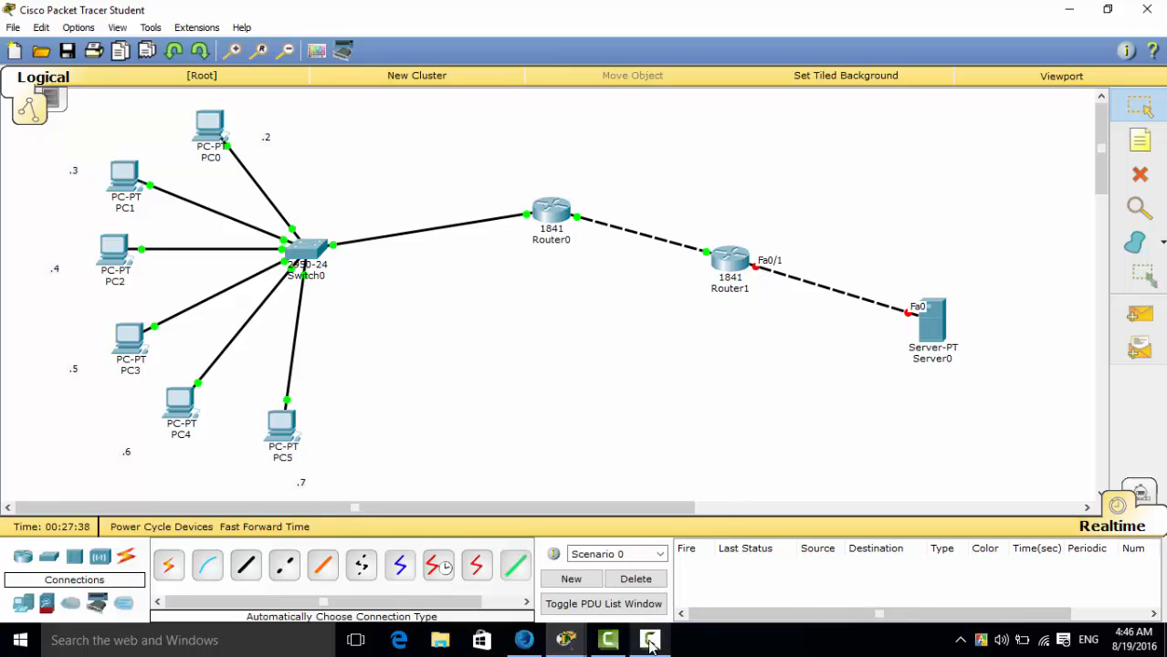
{"action": "mouse_move", "coordinate": [566, 642]}
{"action": "left_click", "coordinate": [675, 561]}
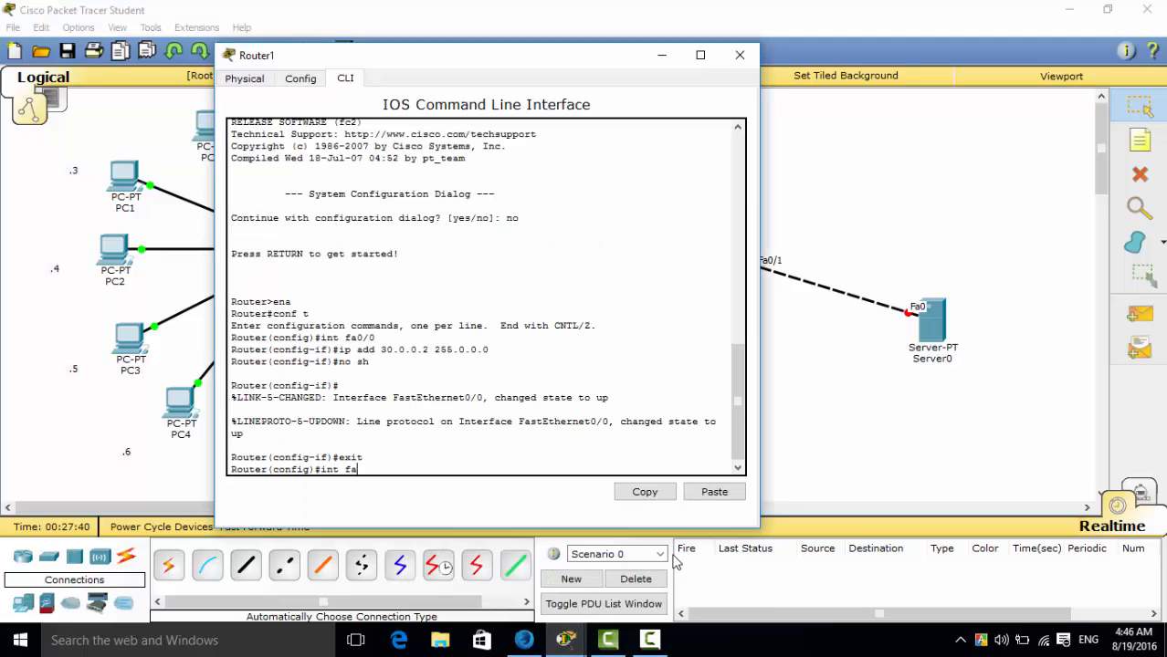
{"action": "type", "text": "0/1"}
{"action": "key", "text": "Return"}
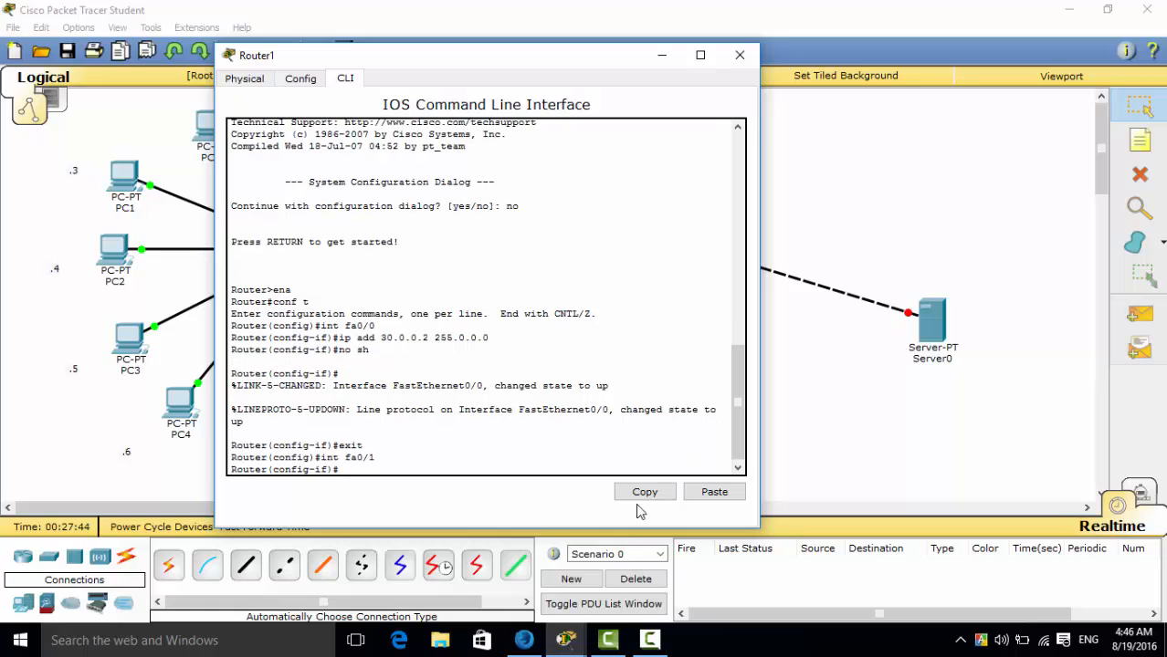
Assign Router1's fa0/1 interface the address 20.0.0.1 with mask 255.0.0.0 using the "ip add" command.
{"action": "type", "text": "ip add 20"}
{"action": "type", "text": "0.0.2"}
{"action": "key", "text": "BackSpace"}
{"action": "type", "text": "1"}
{"action": "type", "text": " 255"}
{"action": "type", "text": "."}
{"action": "type", "text": "0.0.0"}
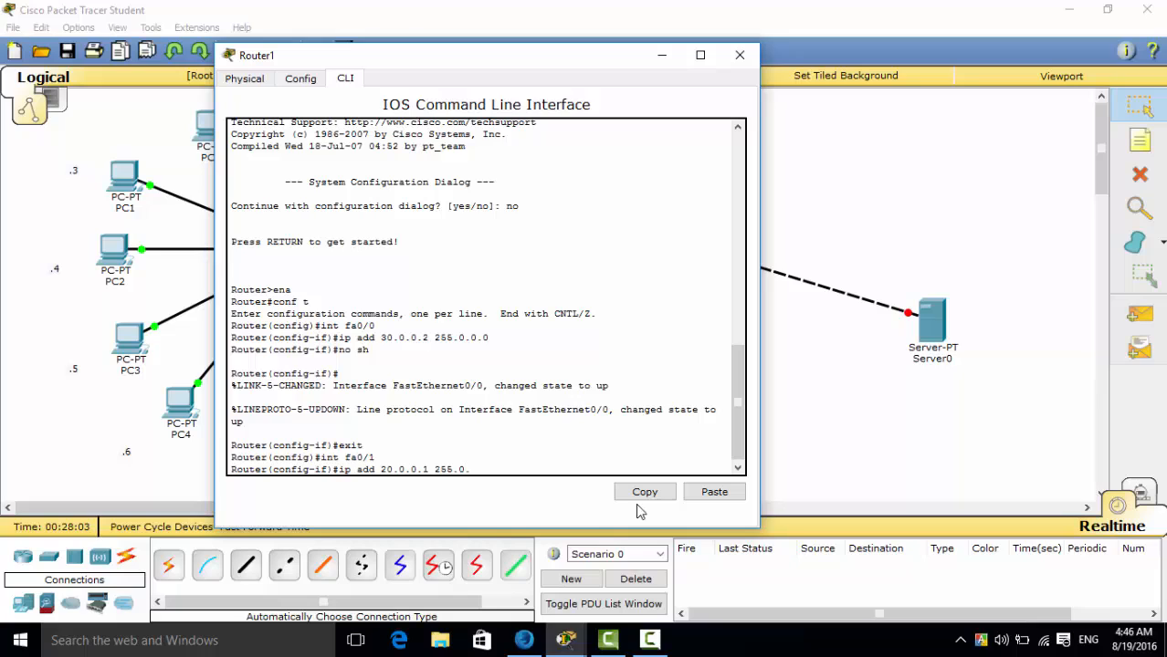
{"action": "type", "text": "0"}
{"action": "key", "text": "Return"}
Enable Router1's fa0/1 interface with "no sh" and close the Router1 window.
{"action": "type", "text": "no sh"}
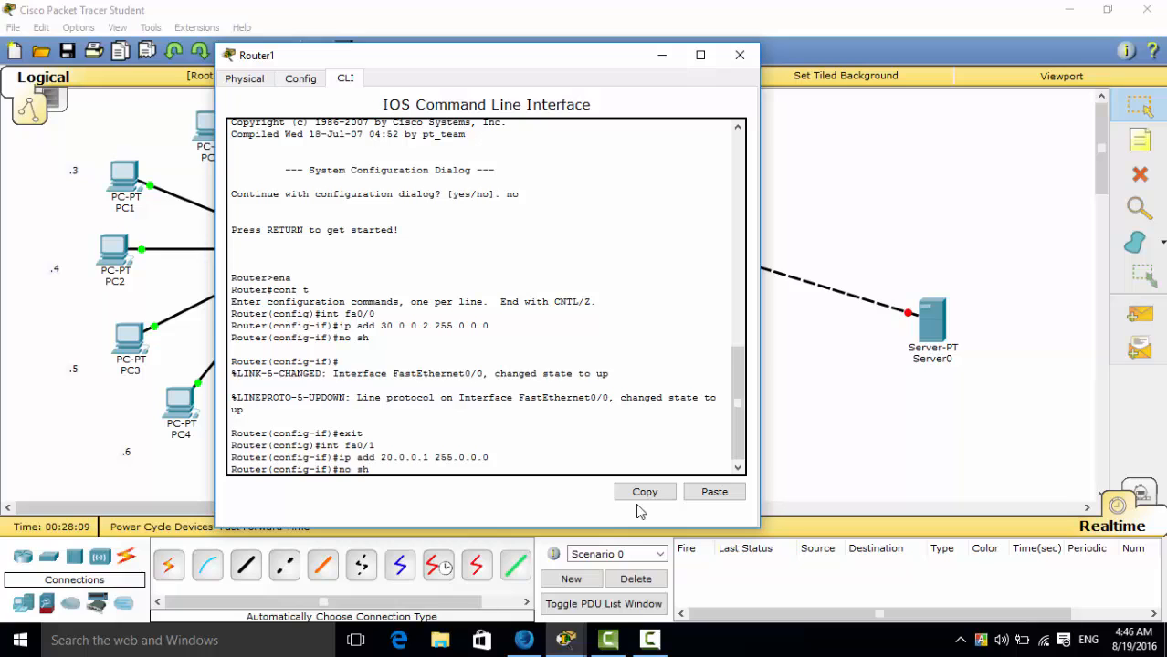
{"action": "key", "text": "Return"}
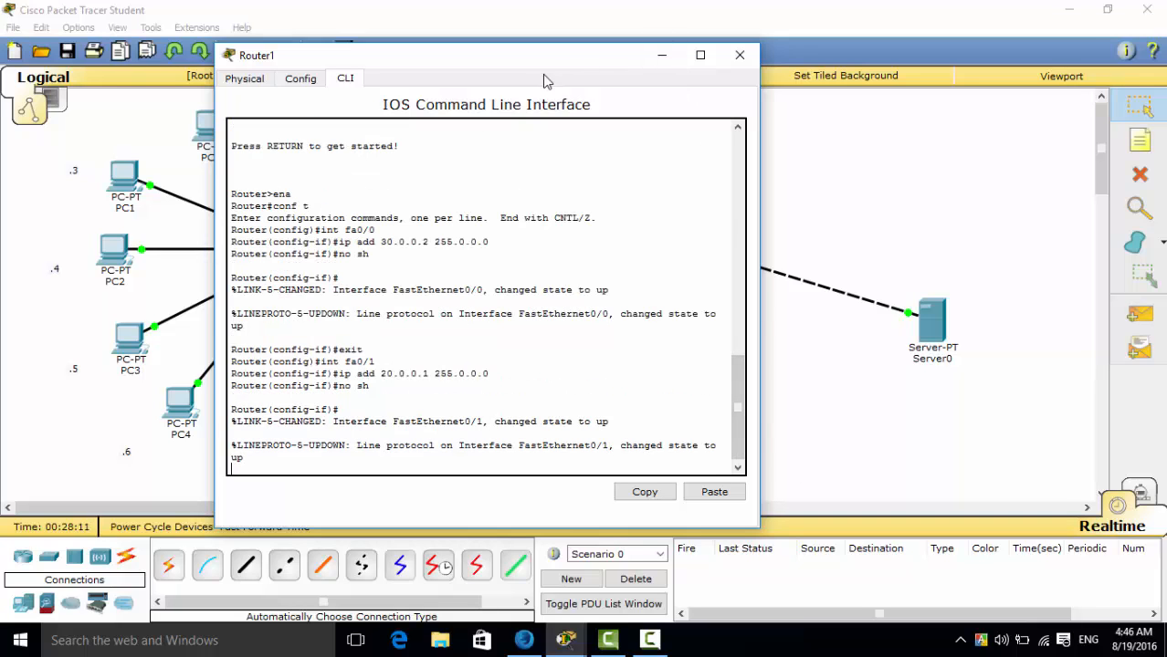
{"action": "left_click_drag", "start_coordinate": [551, 58], "coordinate": [485, 57]}
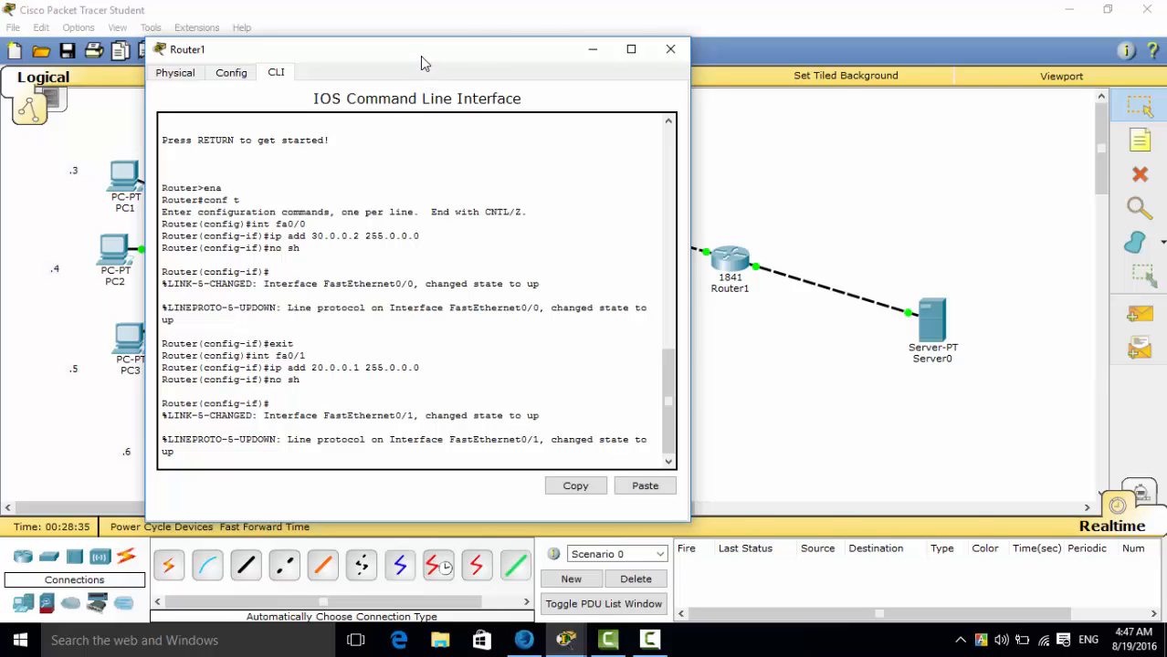
{"action": "left_click_drag", "start_coordinate": [422, 58], "coordinate": [986, 173]}
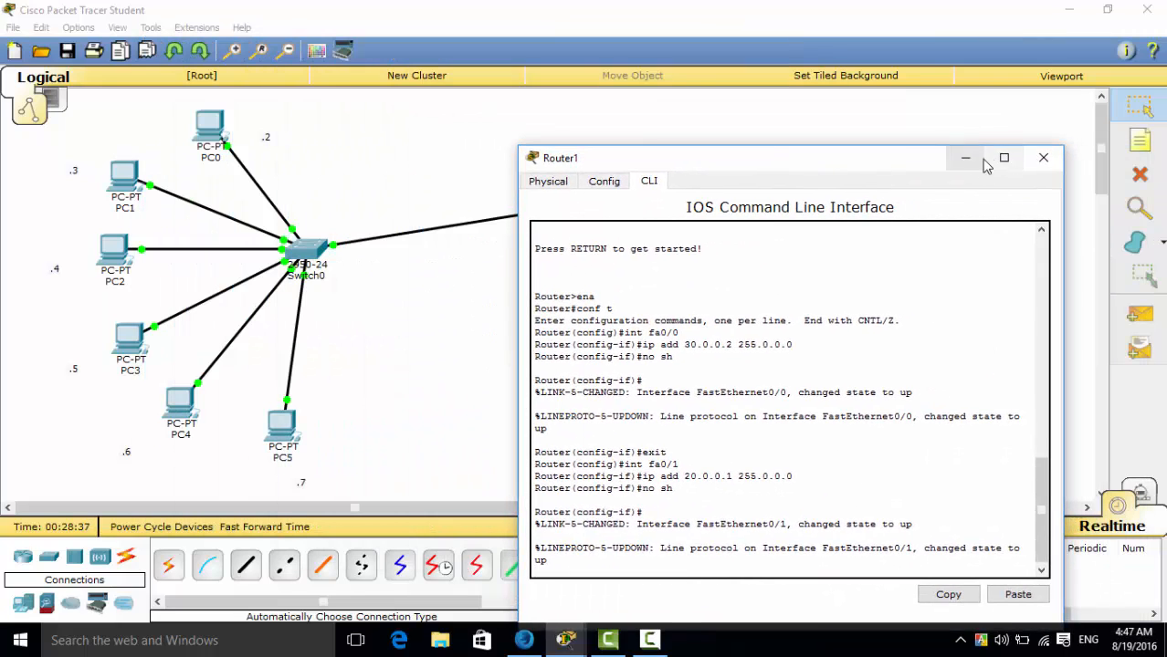
{"action": "left_click", "coordinate": [1039, 157]}
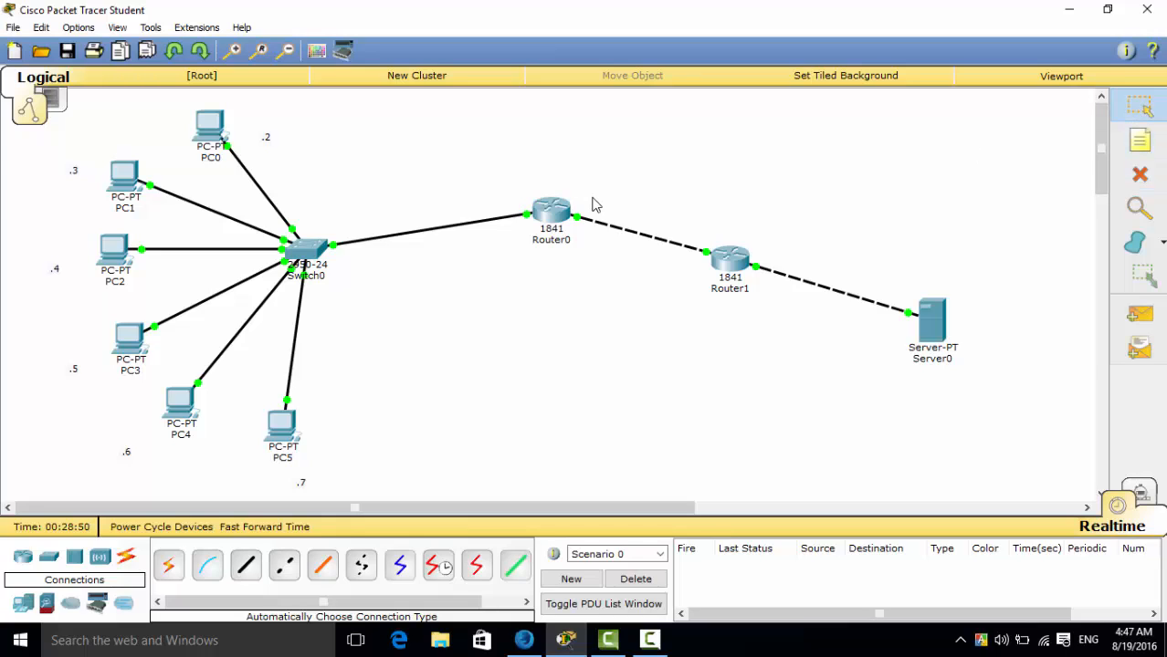
{"action": "left_click_drag", "start_coordinate": [593, 195], "coordinate": [3, 460]}
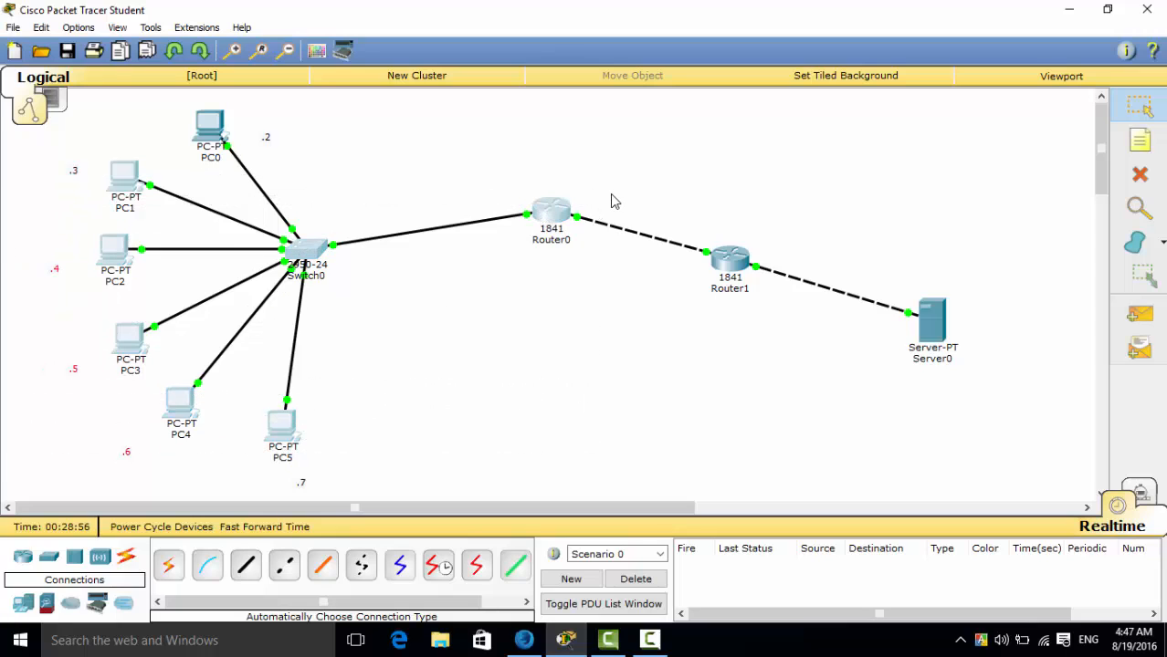
{"action": "left_click_drag", "start_coordinate": [612, 200], "coordinate": [1025, 462]}
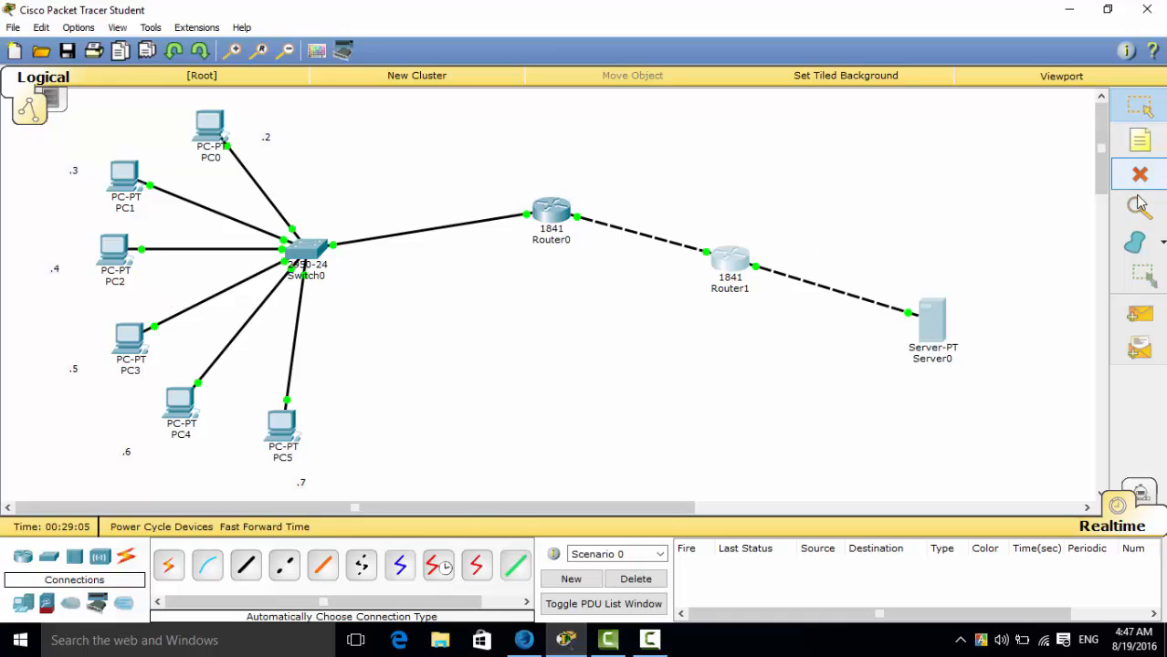
Reopen Router0's console and return to global configuration mode with the "exit" command.
{"action": "left_click", "coordinate": [550, 229]}
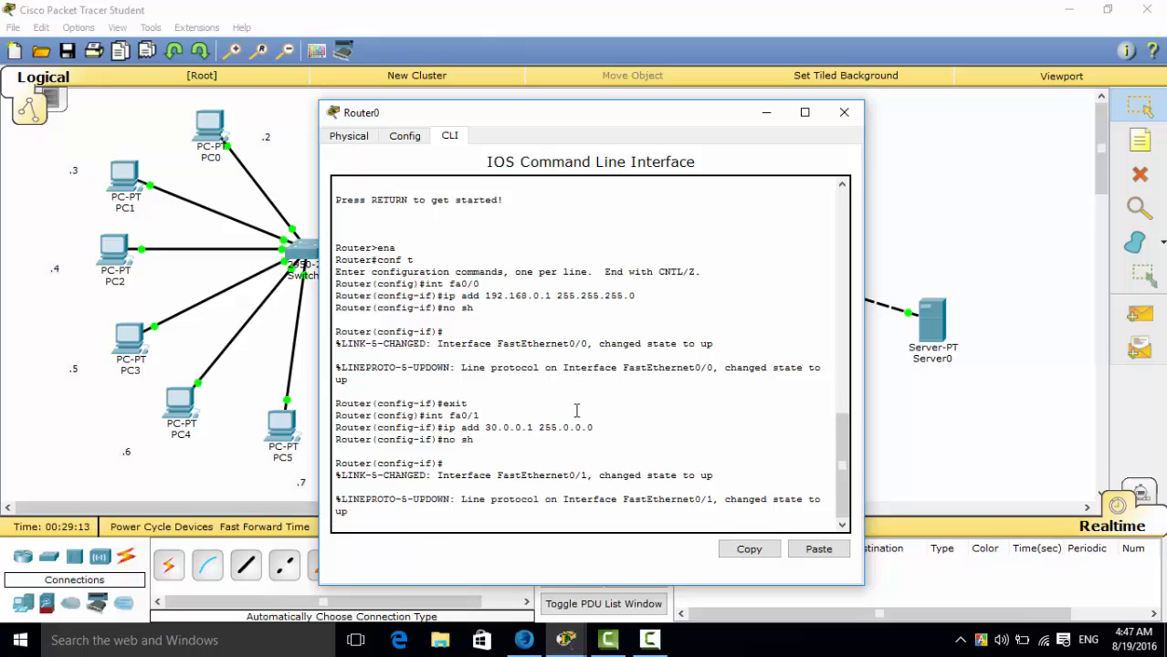
{"action": "key", "text": "Return"}
{"action": "type", "text": "exit"}
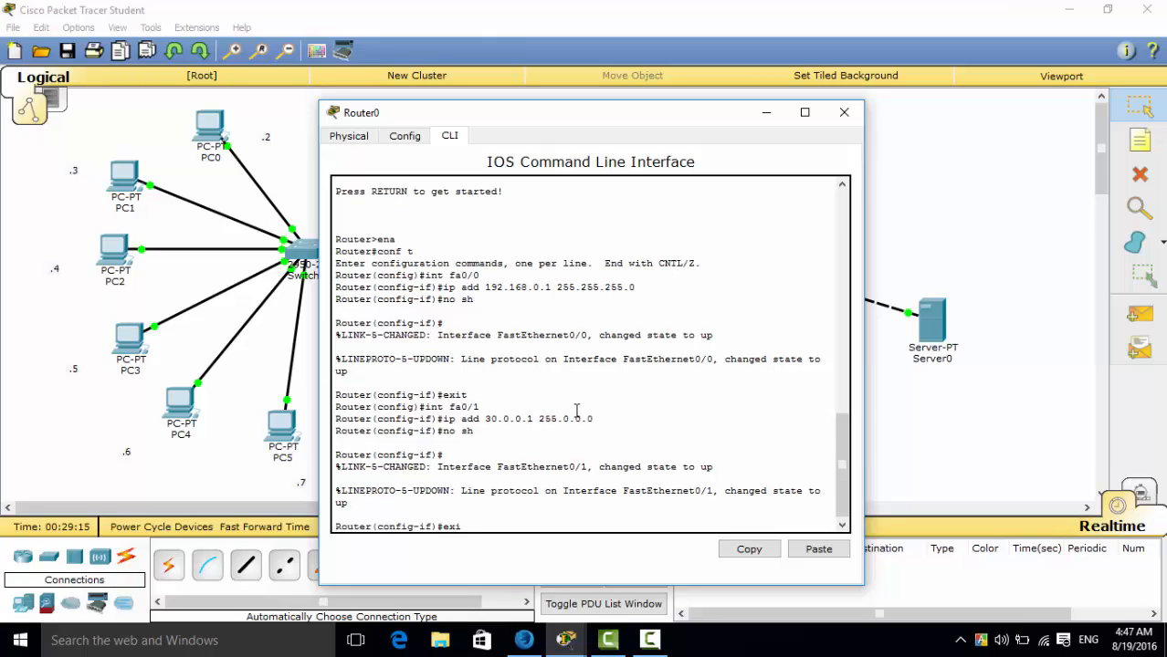
{"action": "key", "text": "Return"}
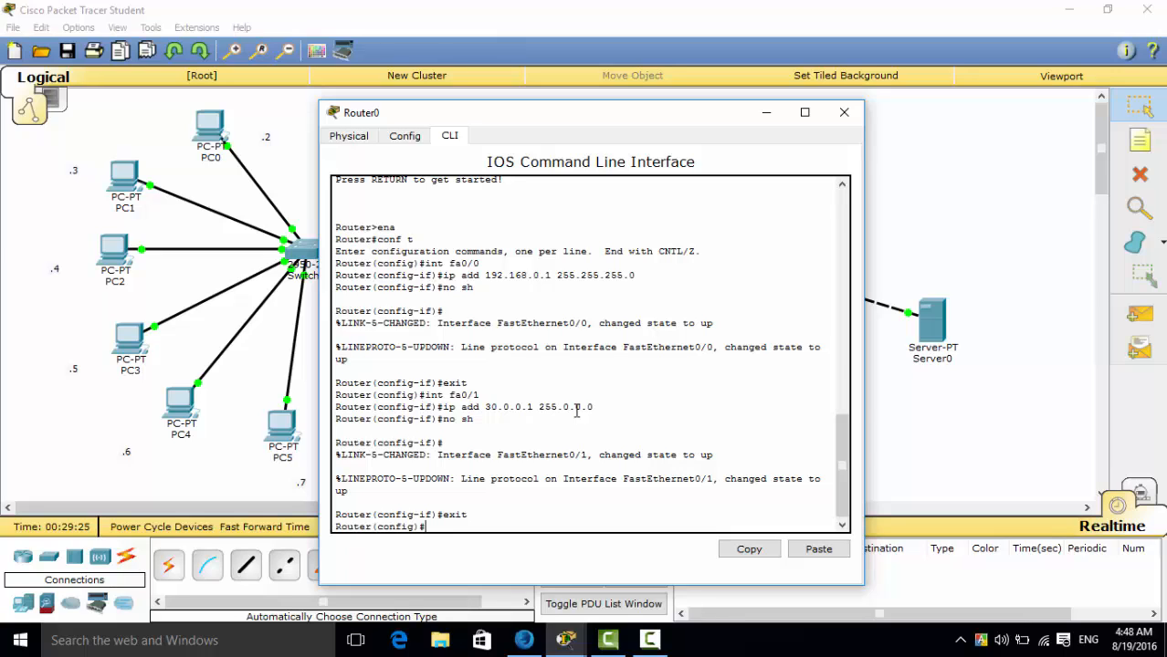
Add a default route on Router0 through fa0/1 with "ip route 0.0.0.0 0.0.0.0 fa0/1".
{"action": "type", "text": "ip route 0.0.0.0 0.0.0.0"}
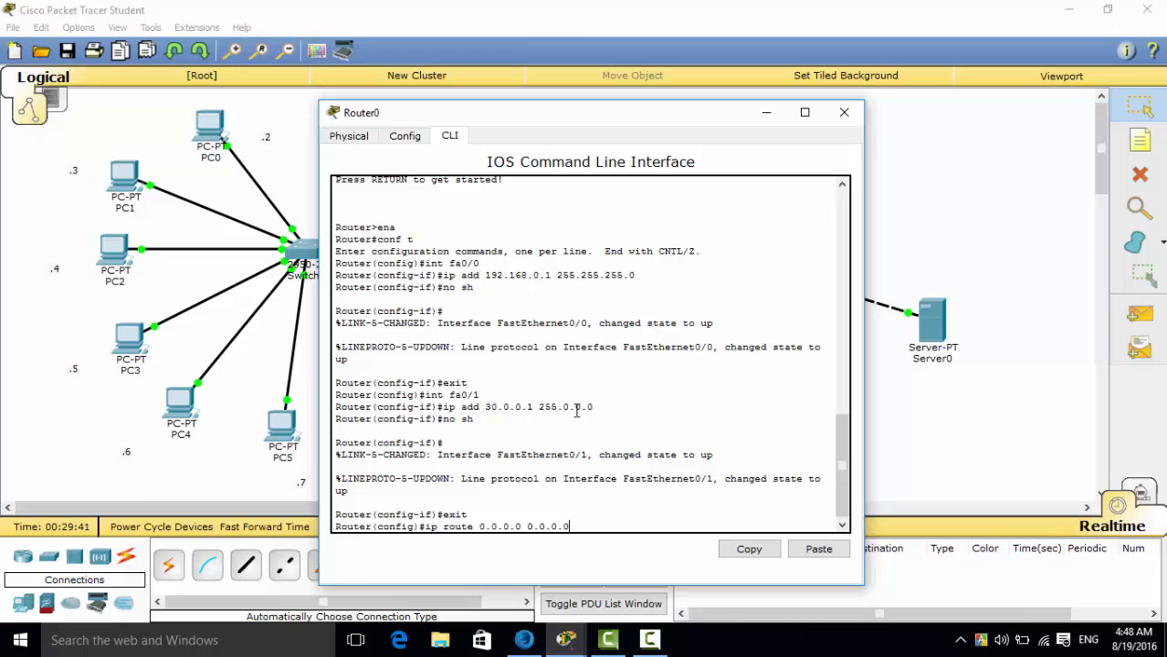
{"action": "left_click_drag", "start_coordinate": [594, 114], "coordinate": [881, 108]}
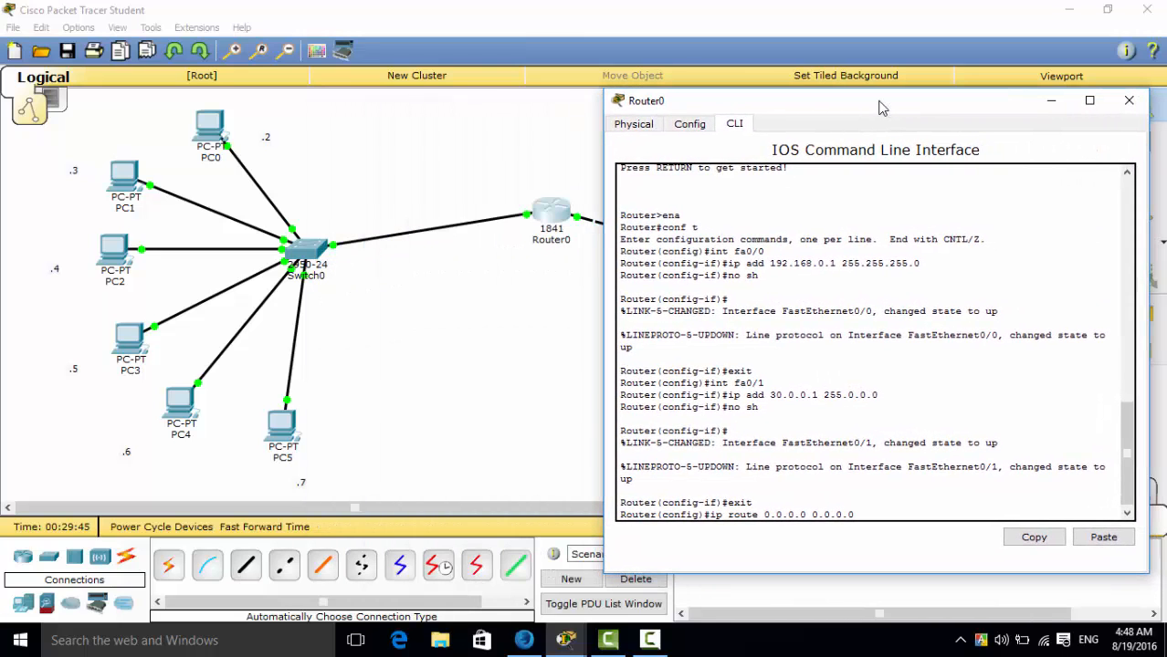
{"action": "type", "text": "fa"}
{"action": "type", "text": "0/1"}
{"action": "key", "text": "Return"}
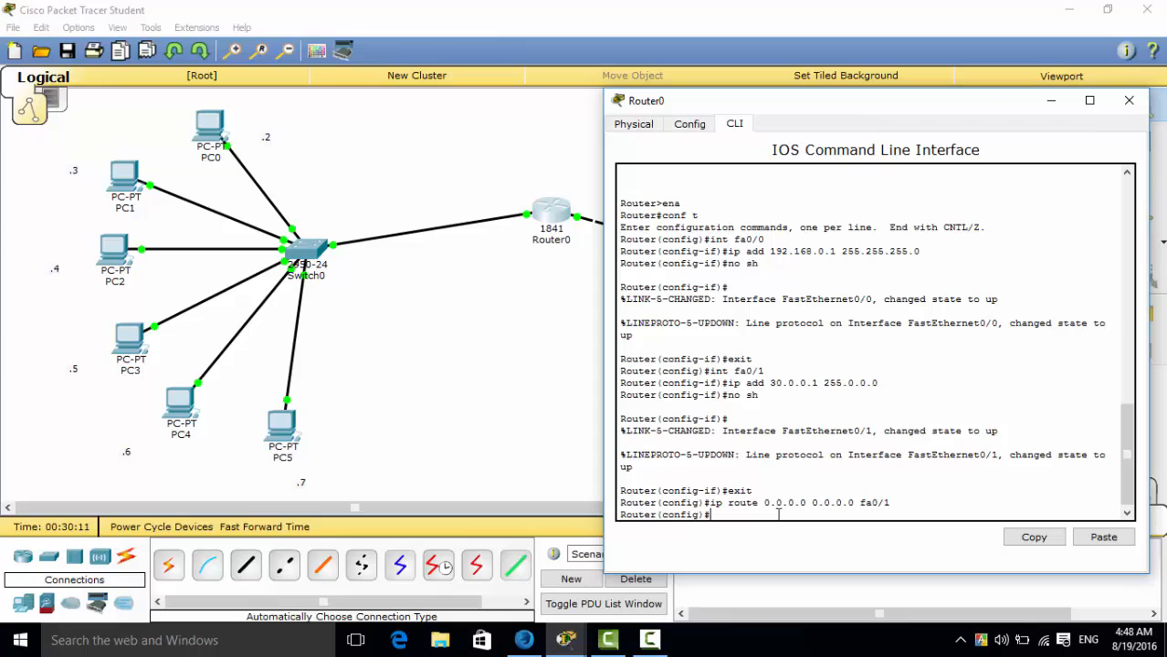
Try to create Router0's access list 1 for the PC network with "acces-list 1 permit 192.168.0.0. 0.0.0.255".
{"action": "type", "text": "acces-list 1 permit"}
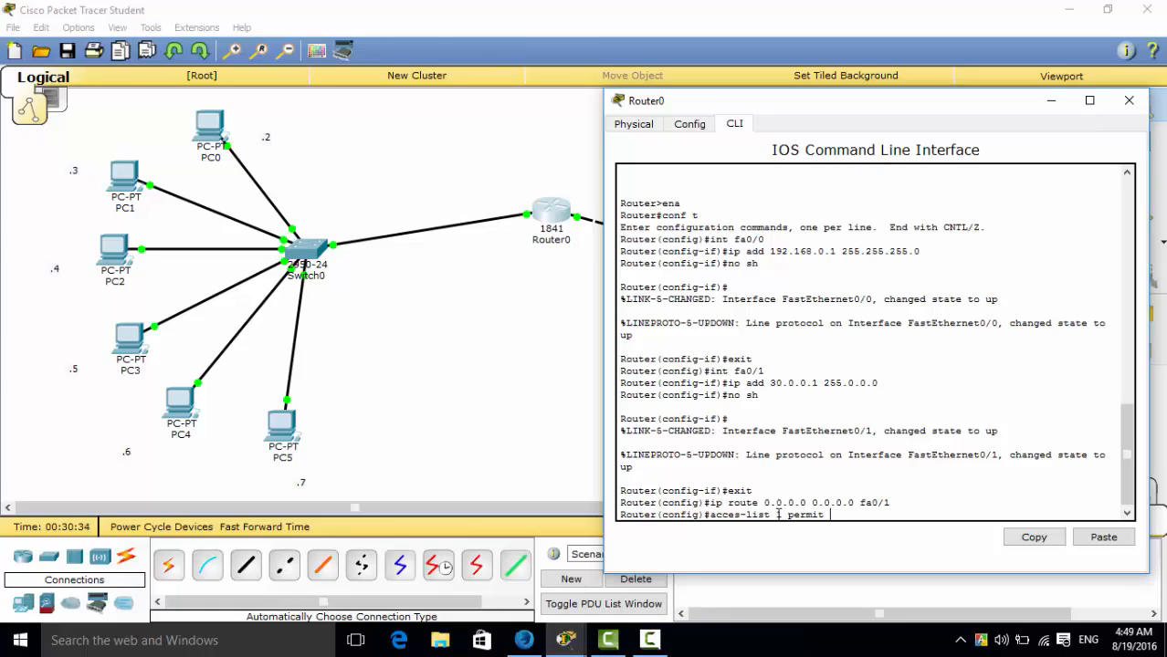
{"action": "type", "text": "192.168.0.0. 0.0.0.255"}
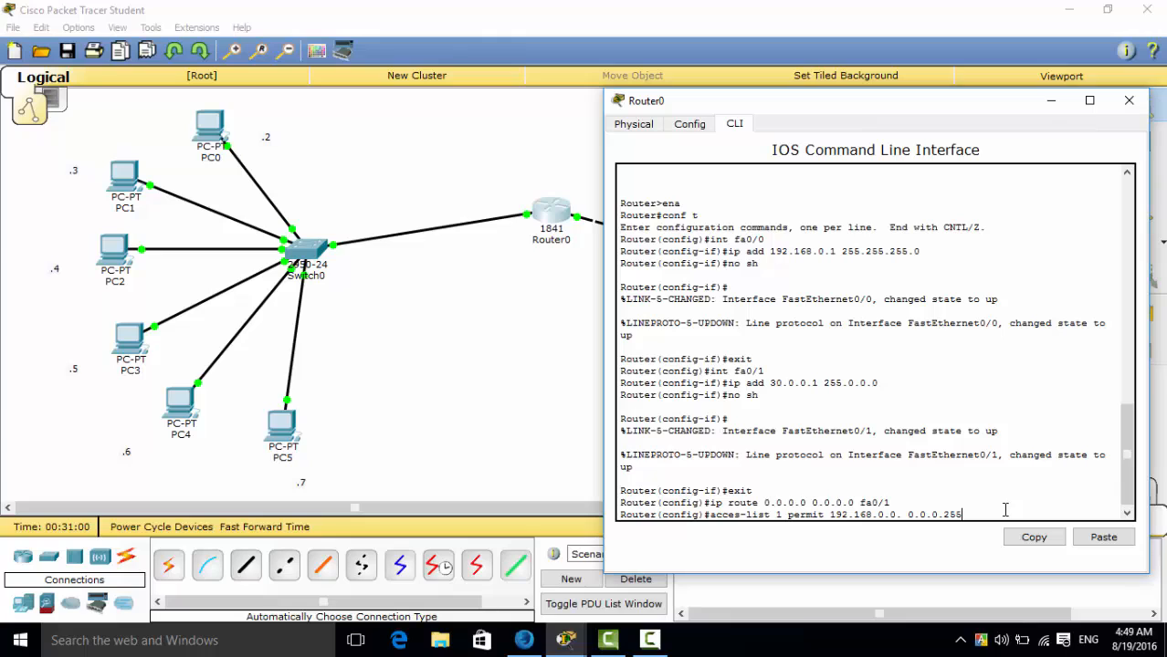
{"action": "key", "text": "Return"}
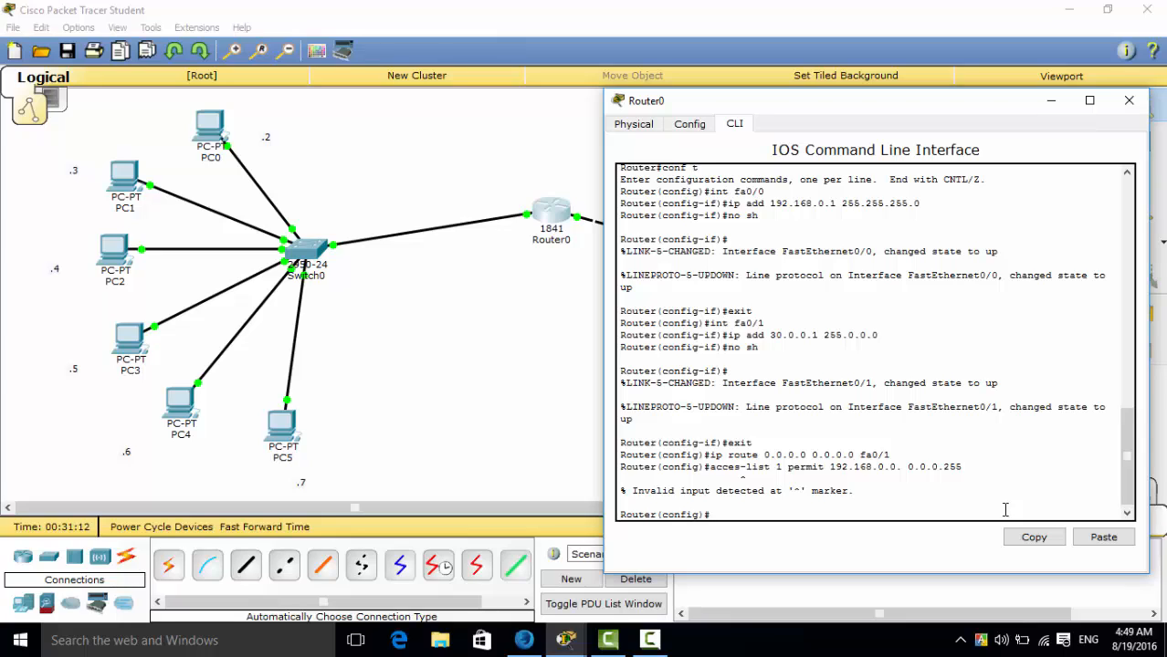
Recall the previous access list command on Router0, correct its keyword to "access-list", and try to run it again.
{"action": "key", "text": "Up"}
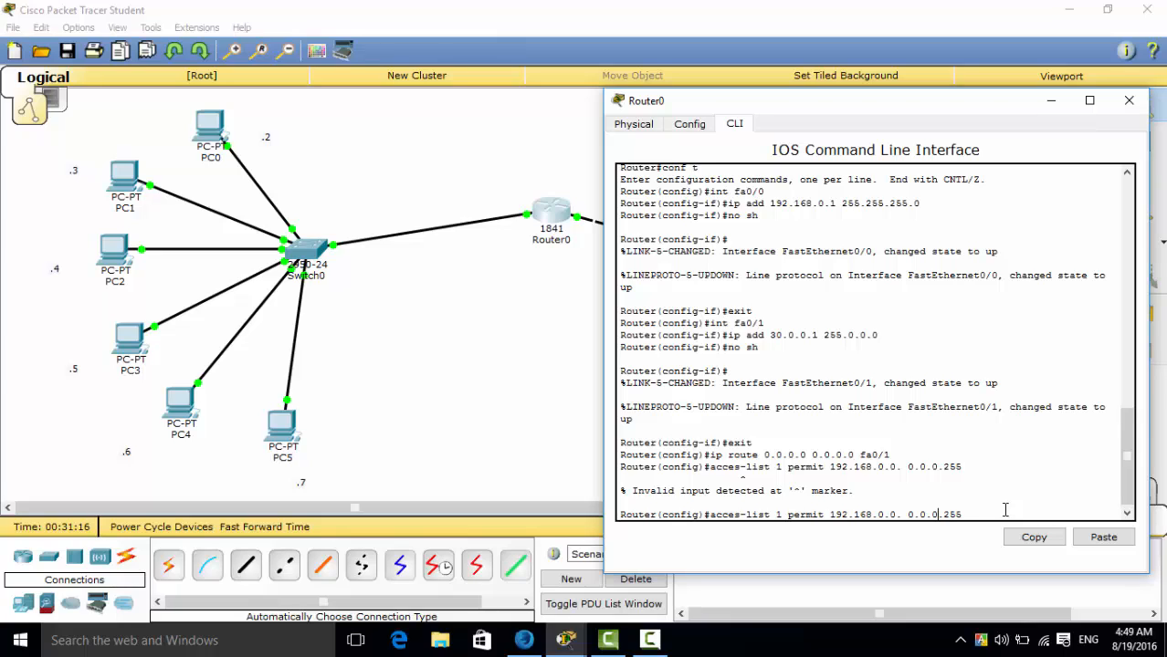
{"action": "key", "text": "Left"}
{"action": "key", "text": "Left"}
{"action": "key", "text": "Left"}
{"action": "key", "text": "Left"}
{"action": "key", "text": "Left"}
{"action": "key", "text": "Left"}
{"action": "key", "text": "Left"}
{"action": "key", "text": "Left"}
{"action": "key", "text": "Left"}
{"action": "key", "text": "Left"}
{"action": "key", "text": "Left"}
{"action": "key", "text": "Left"}
{"action": "key", "text": "Left"}
{"action": "key", "text": "Left"}
{"action": "key", "text": "Left"}
{"action": "type", "text": "s"}
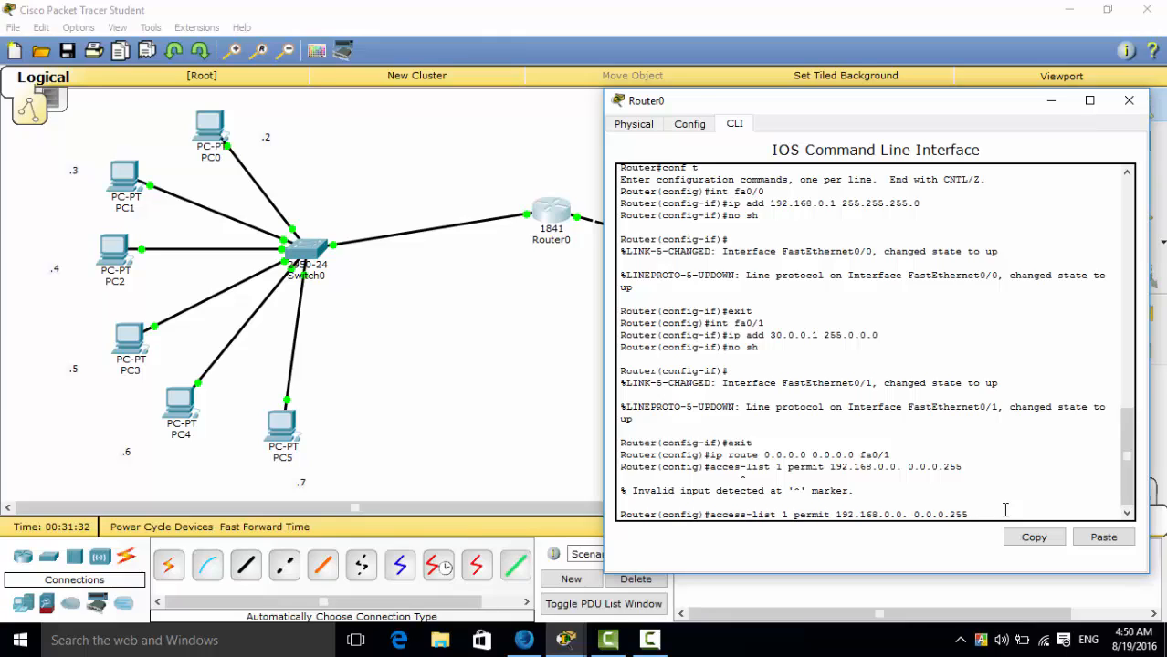
{"action": "key", "text": "Return"}
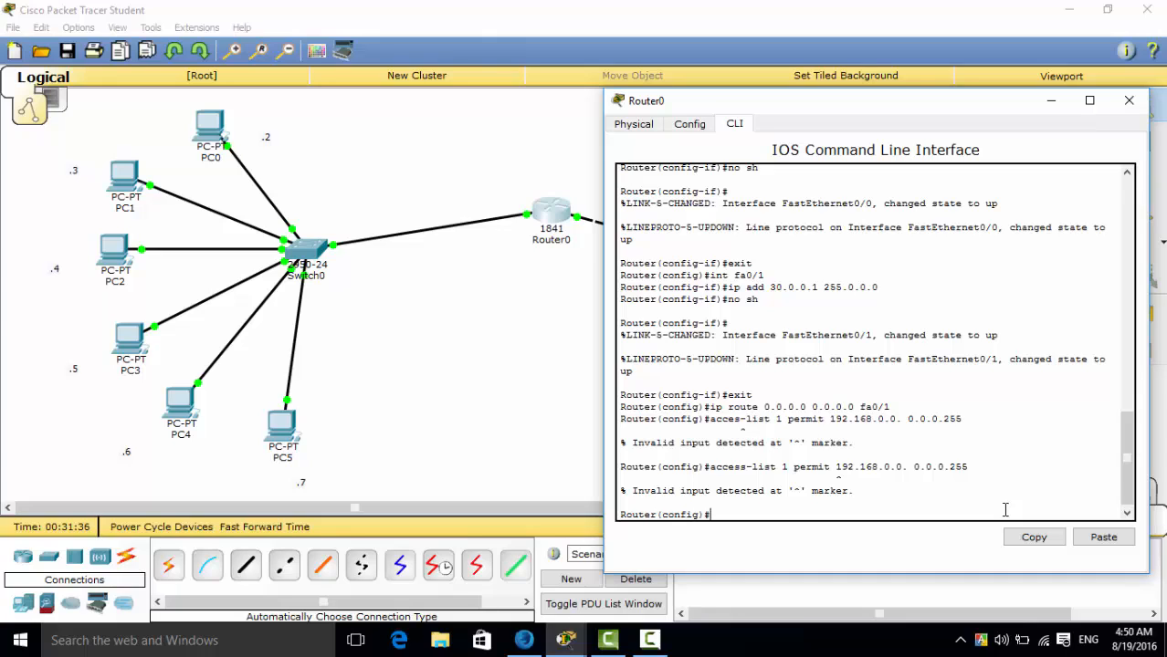
{"action": "left_click", "coordinate": [646, 644]}
{"action": "left_click", "coordinate": [1085, 559]}
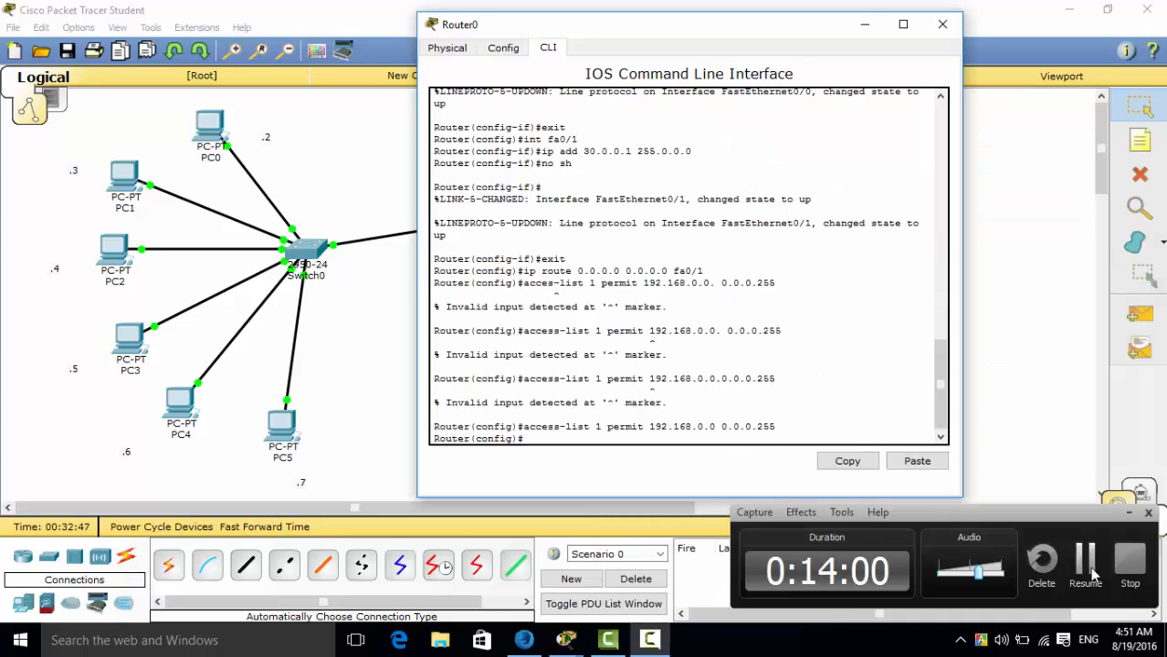
{"action": "left_click", "coordinate": [1092, 572]}
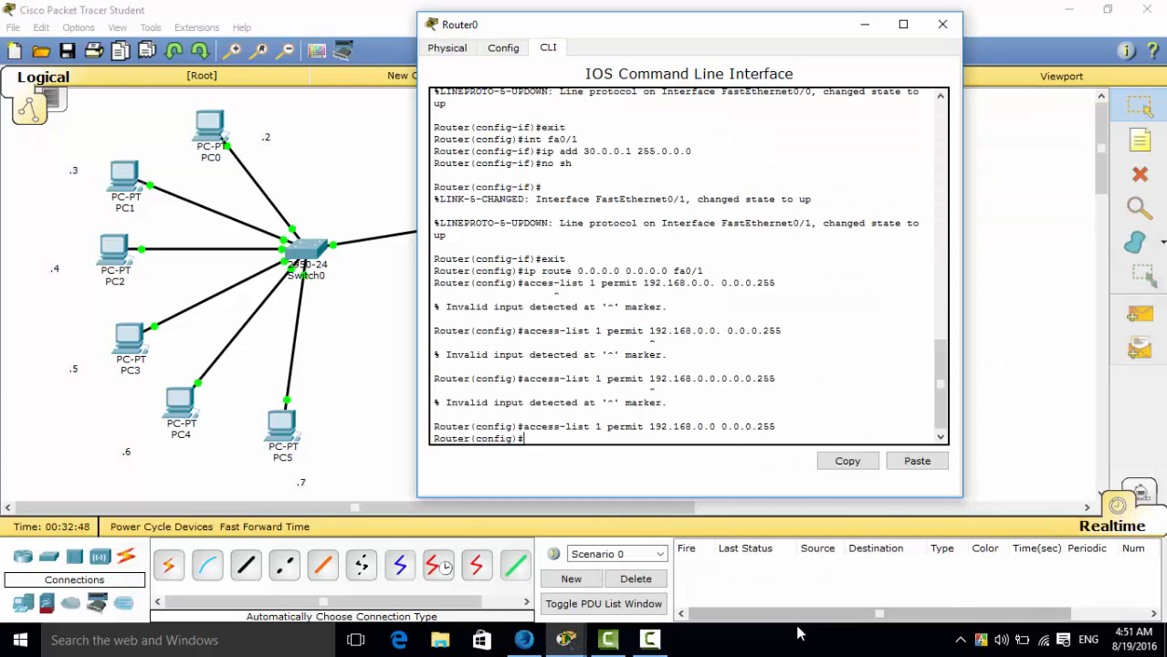
{"action": "mouse_move", "coordinate": [645, 645]}
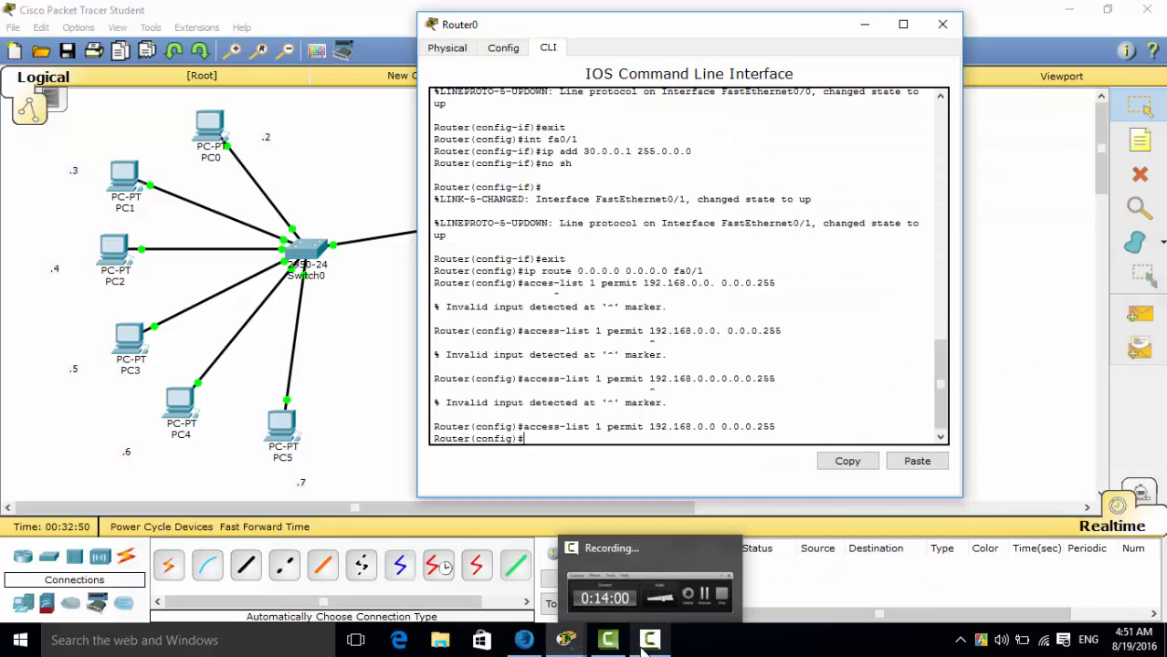
{"action": "mouse_move", "coordinate": [671, 574]}
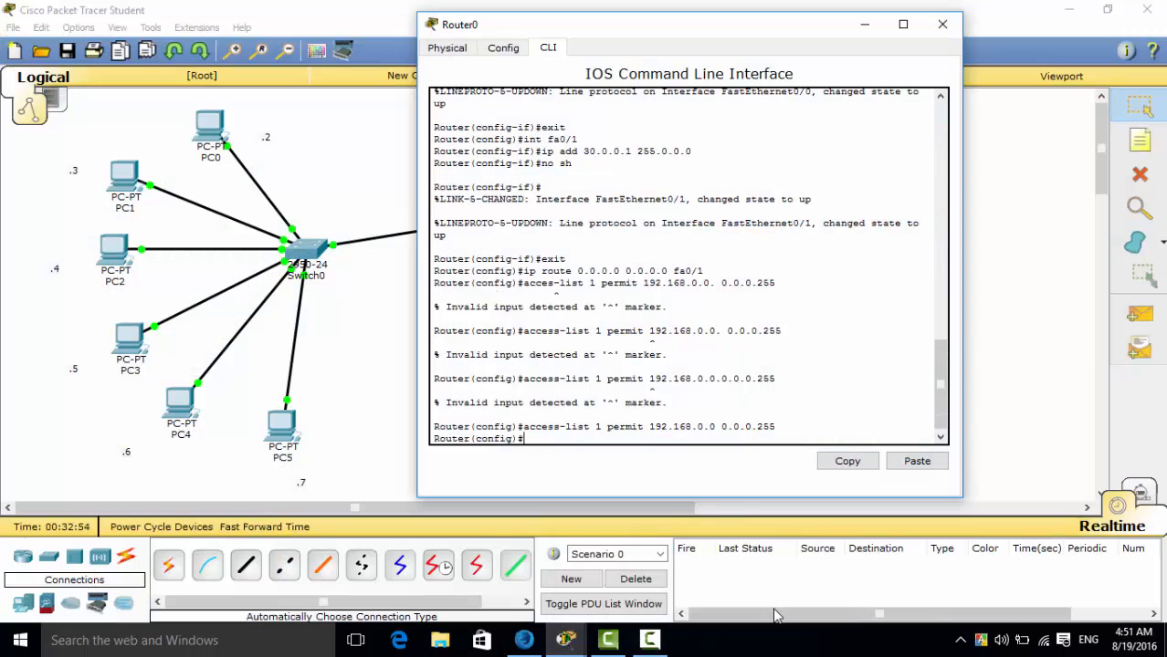
{"action": "left_click", "coordinate": [656, 642]}
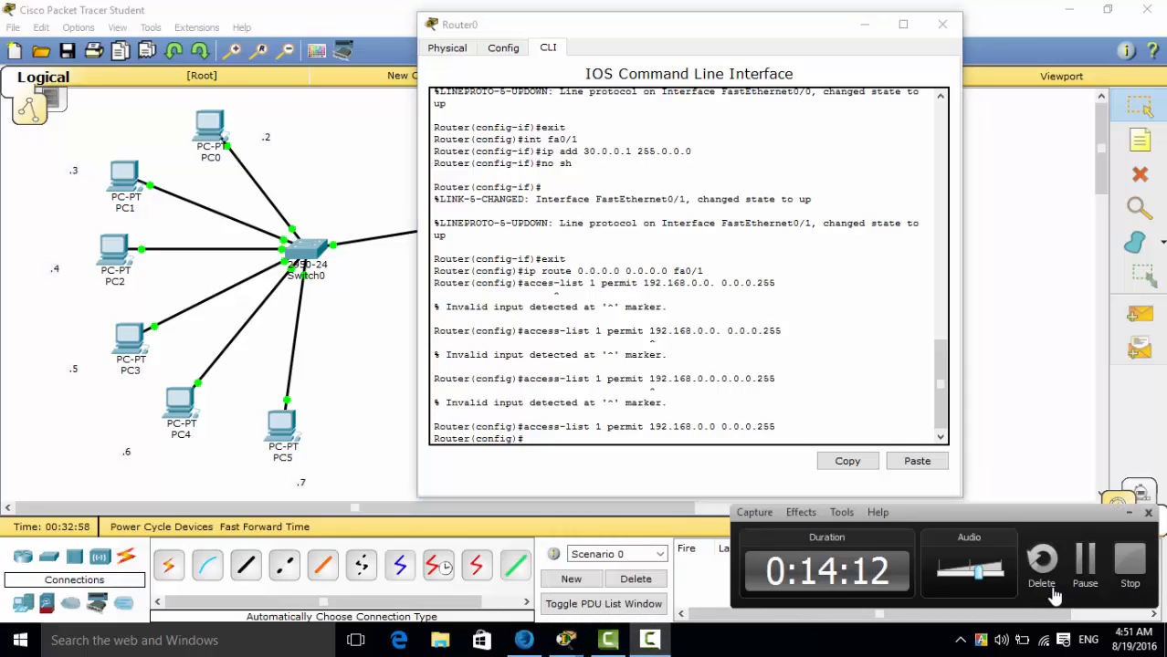
{"action": "left_click", "coordinate": [831, 411]}
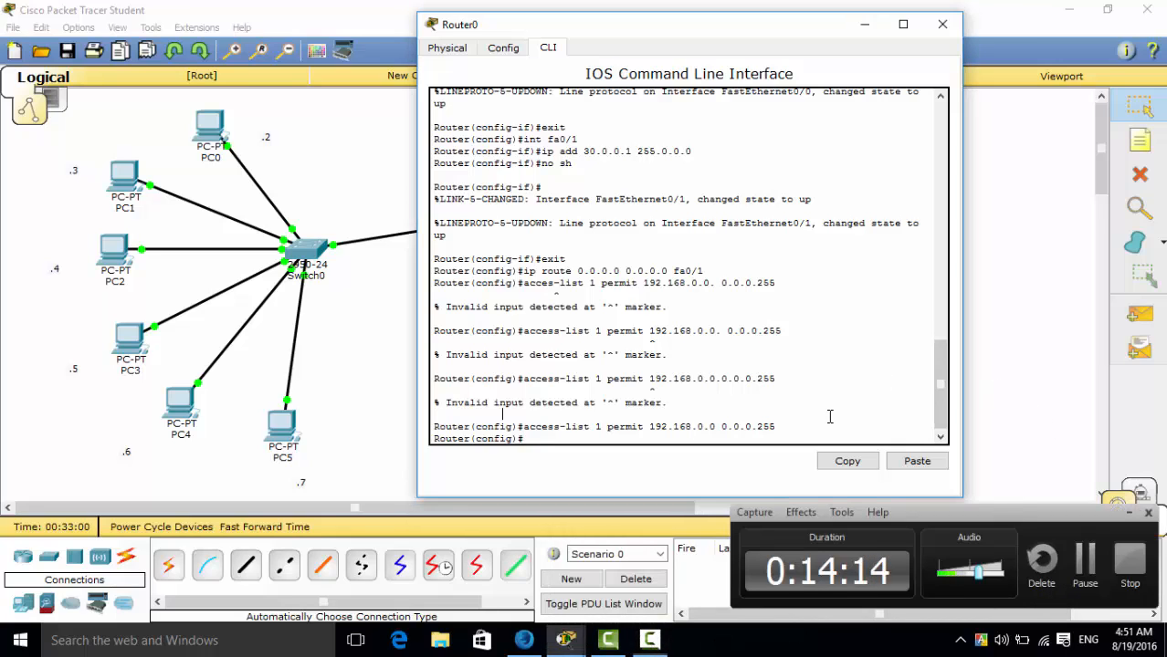
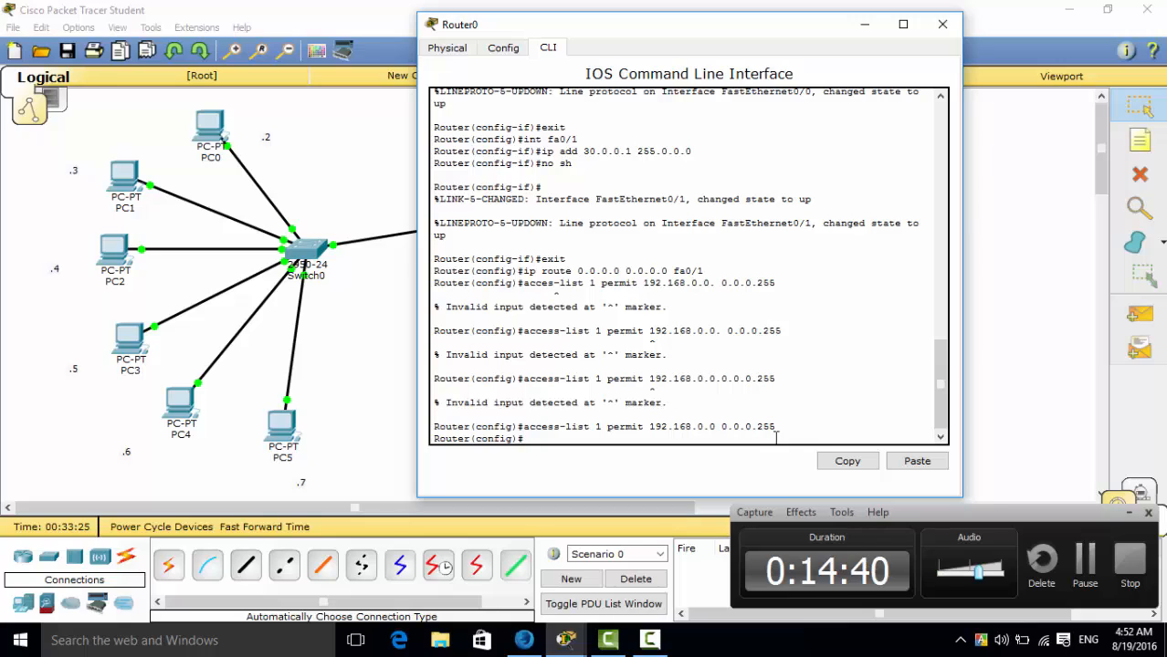
Create Router0's NAT pool with "ip nat pool test 50.0.0.1 50.0.0.5 netmask 255.0.0.0".
{"action": "left_click", "coordinate": [652, 643]}
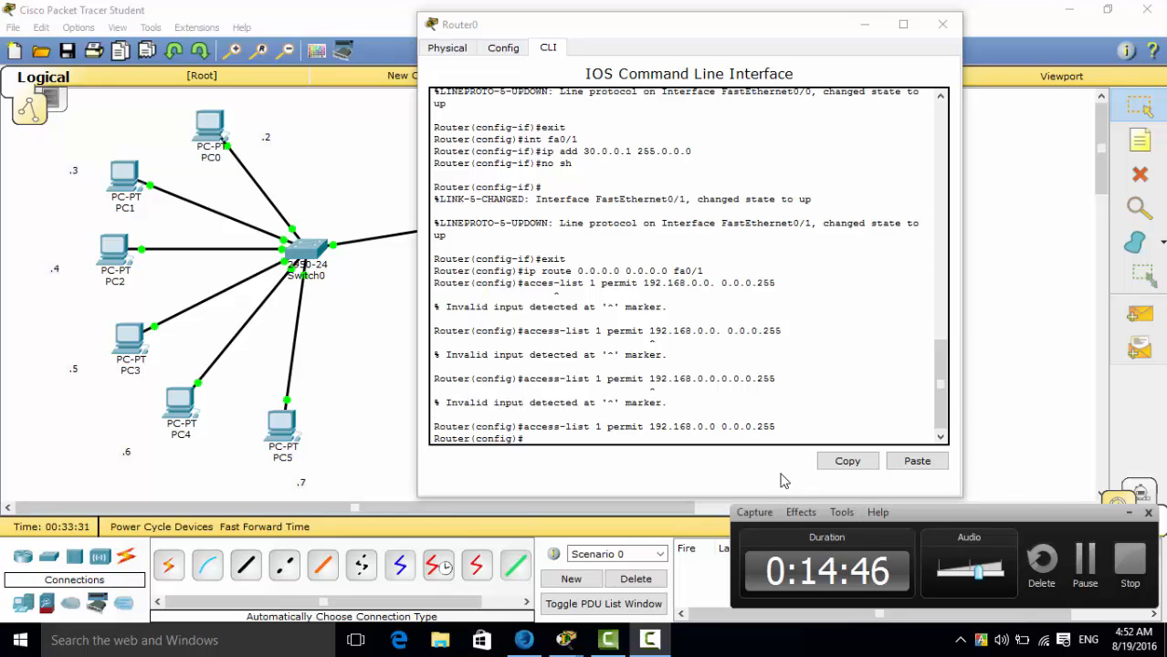
{"action": "left_click", "coordinate": [587, 439]}
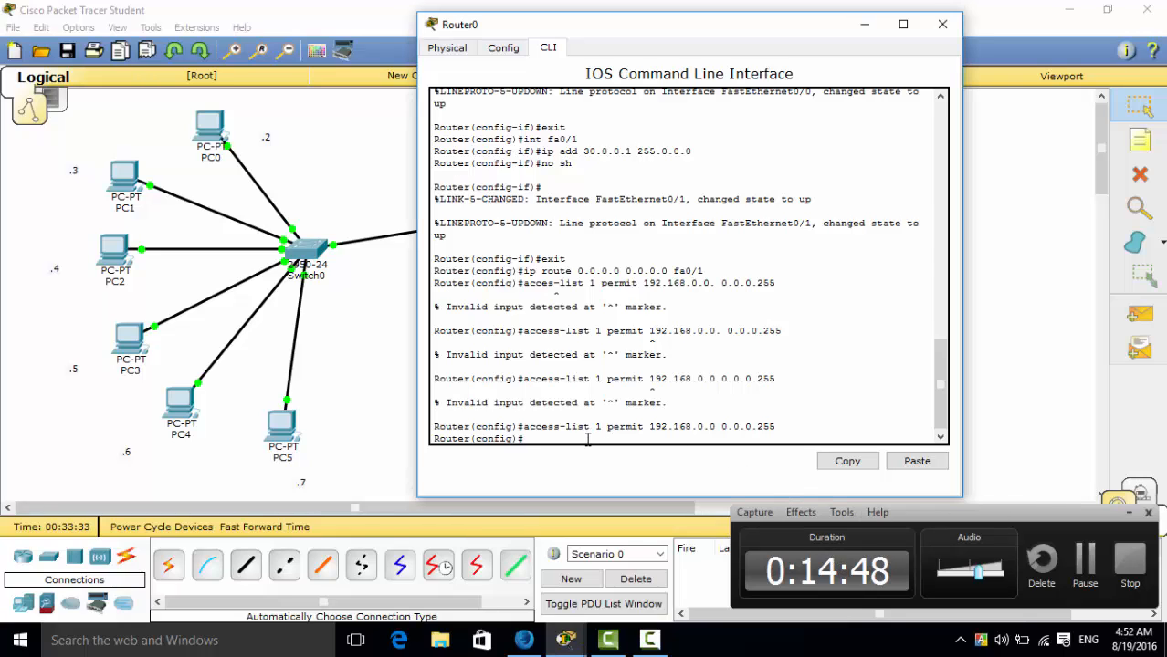
{"action": "type", "text": "ip"}
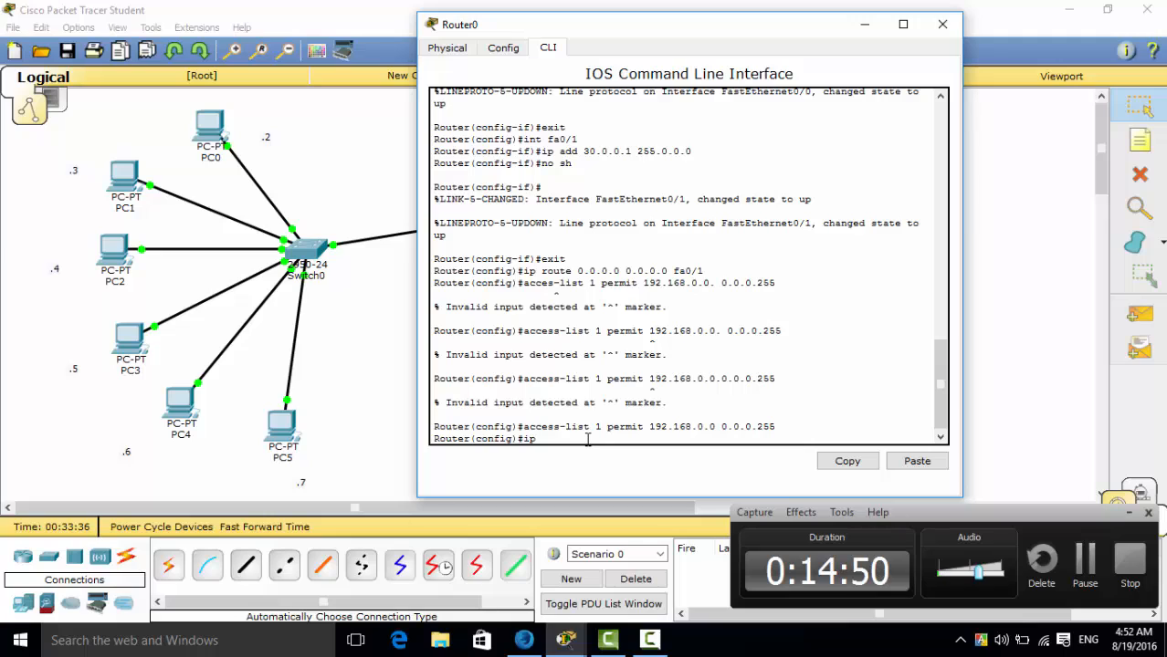
{"action": "type", "text": " nat pool test"}
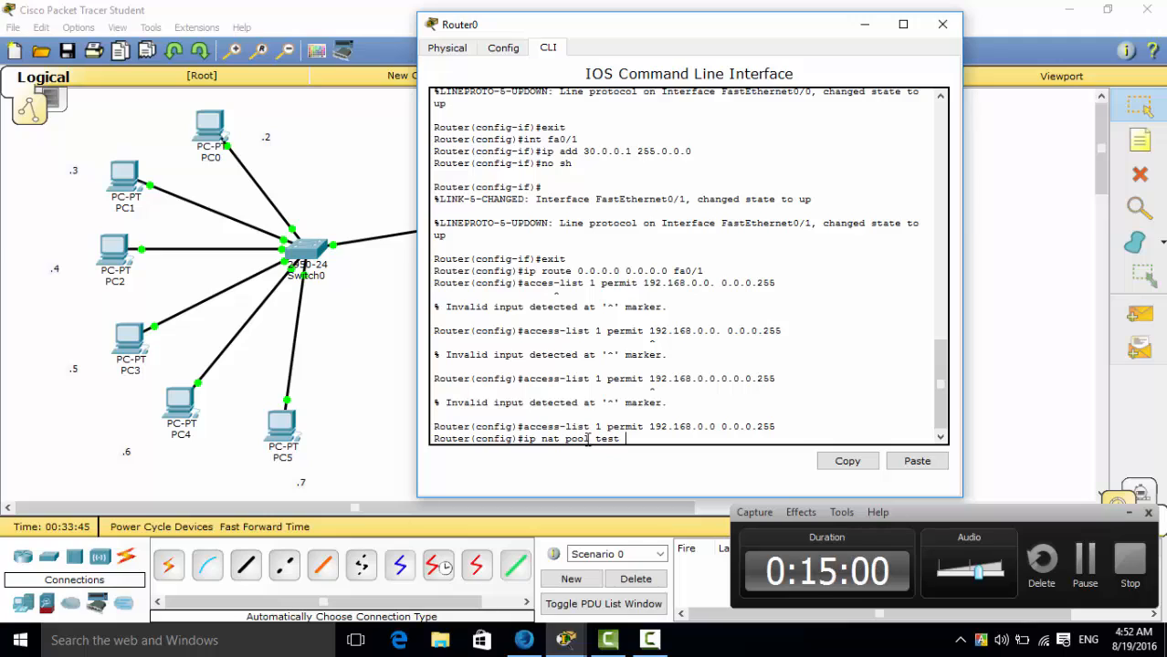
{"action": "type", "text": " 50.0.0"}
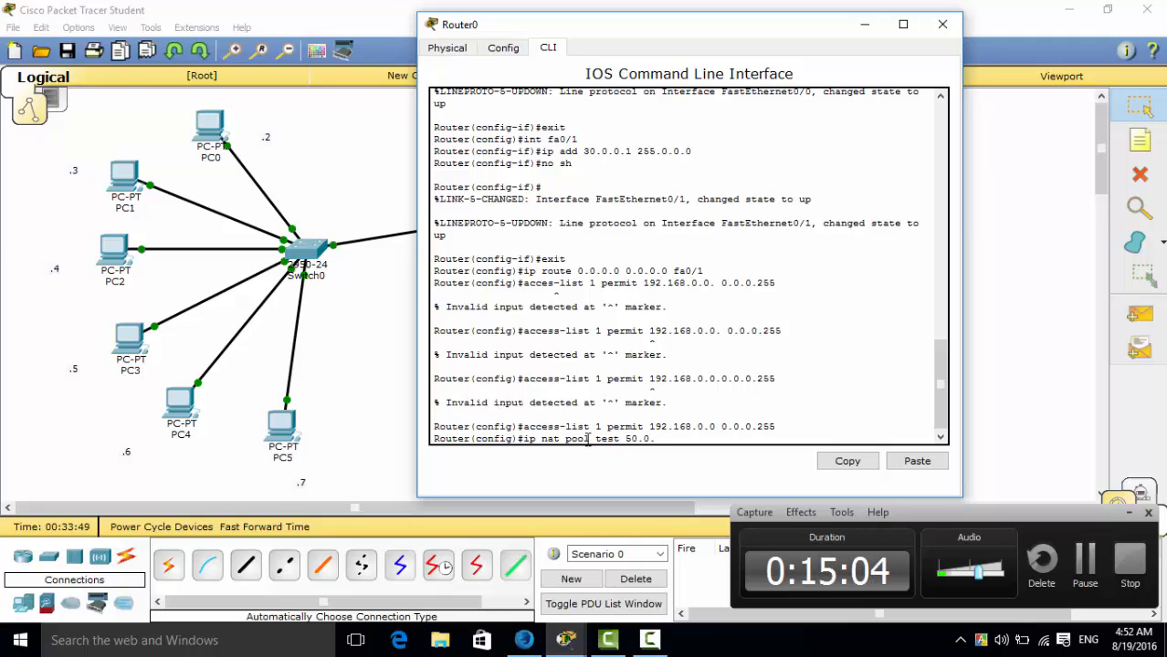
{"action": "type", "text": "."}
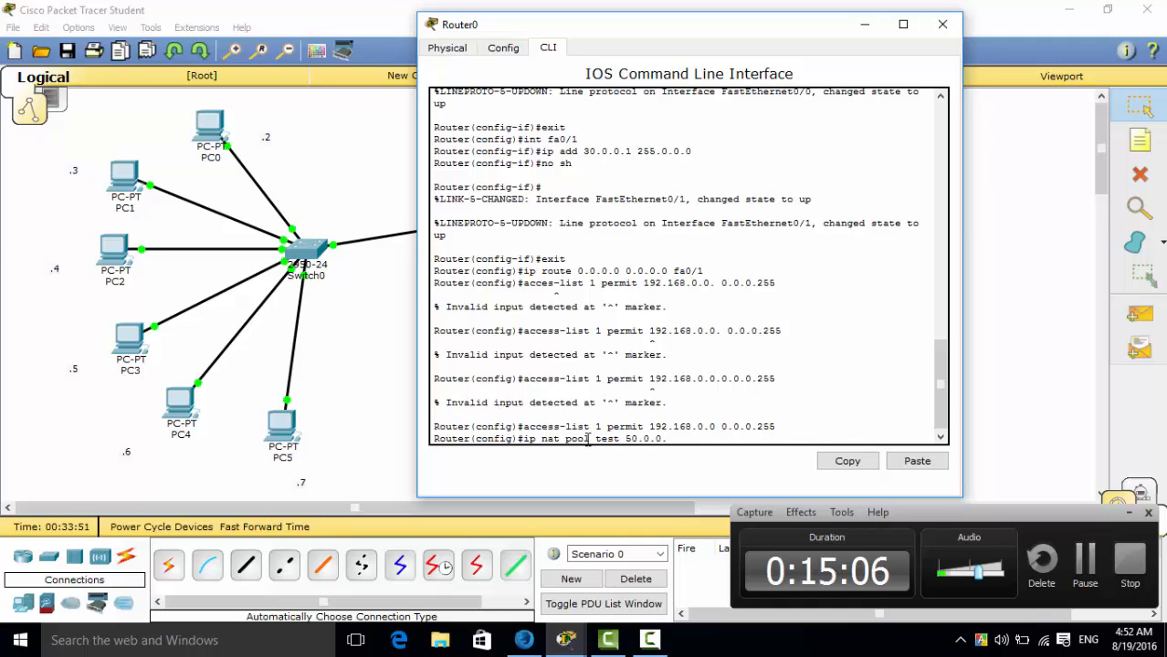
{"action": "type", "text": "1"}
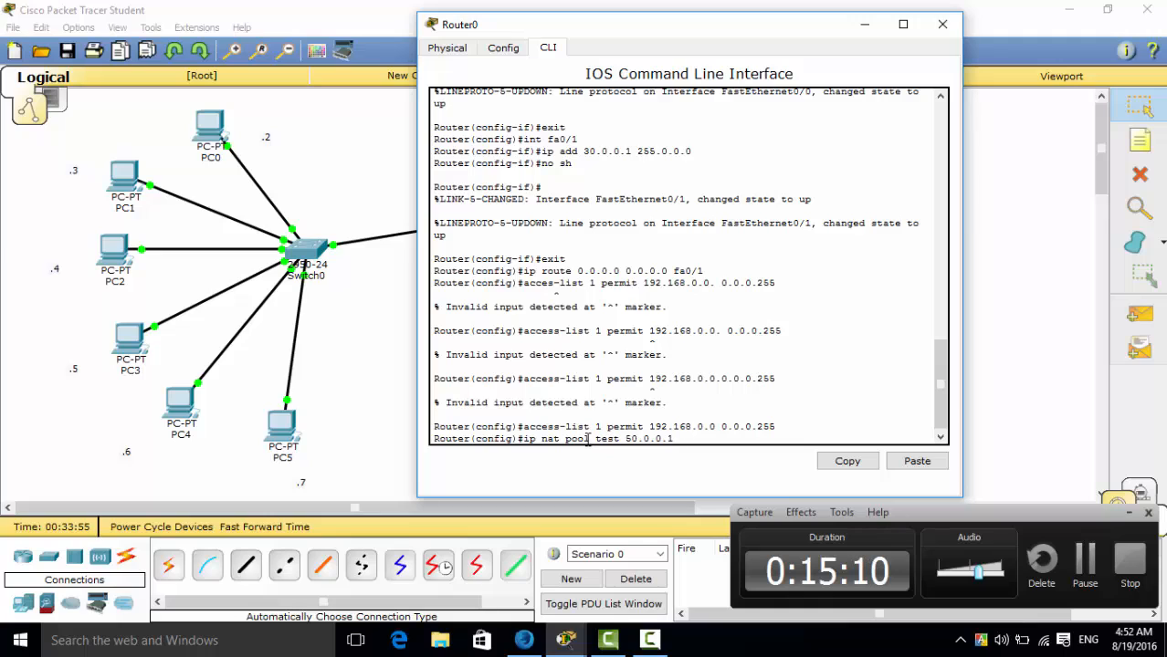
{"action": "type", "text": " 50.0.0.5"}
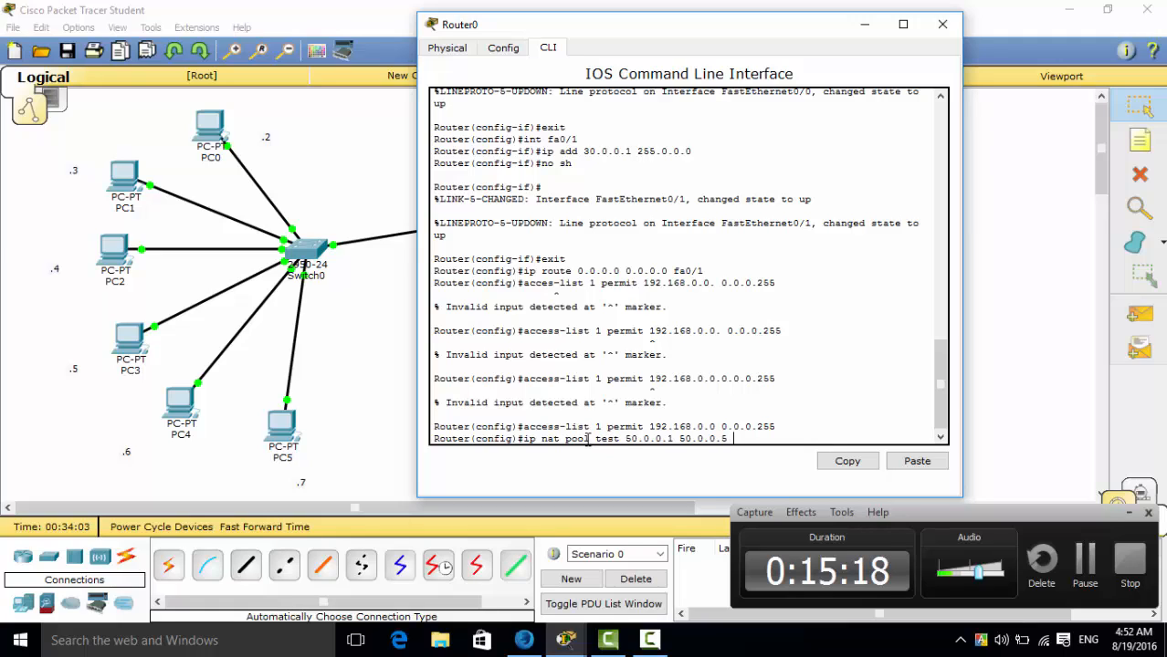
{"action": "type", "text": "netmask"}
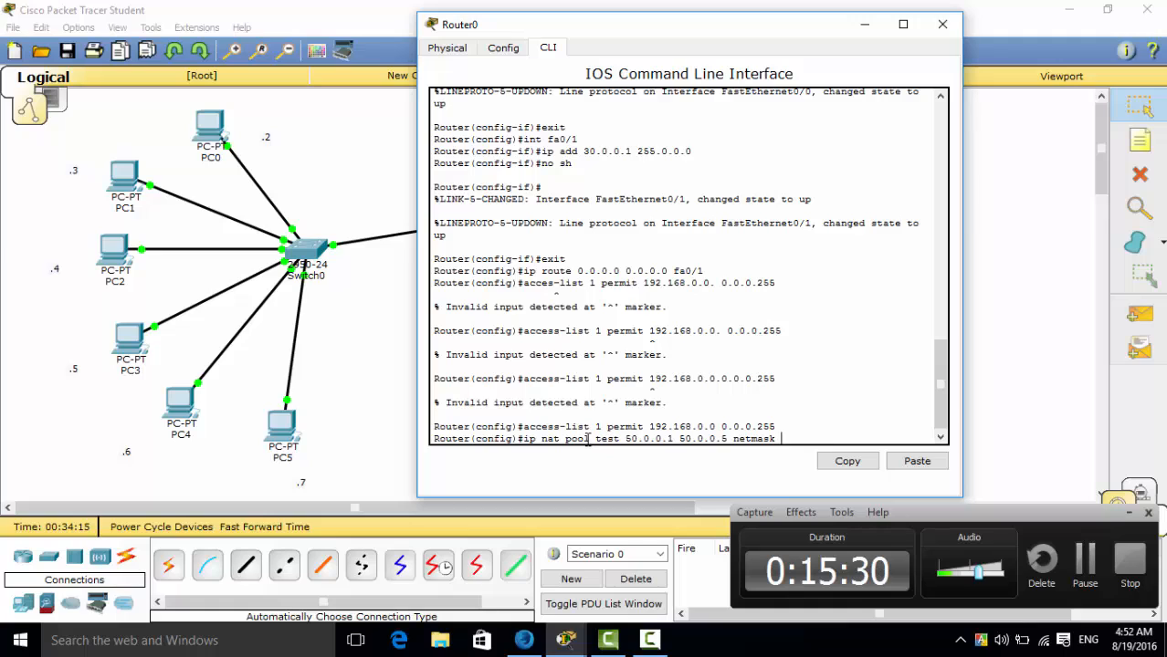
{"action": "type", "text": "55.0.0"}
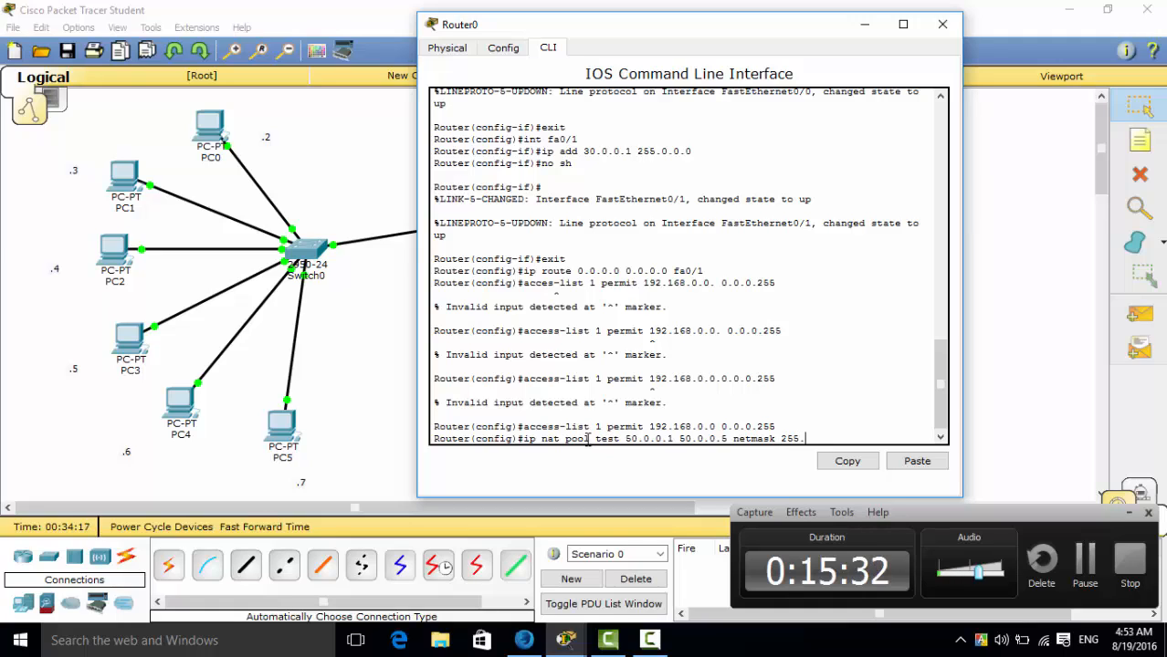
{"action": "type", "text": ".0"}
{"action": "key", "text": "Return"}
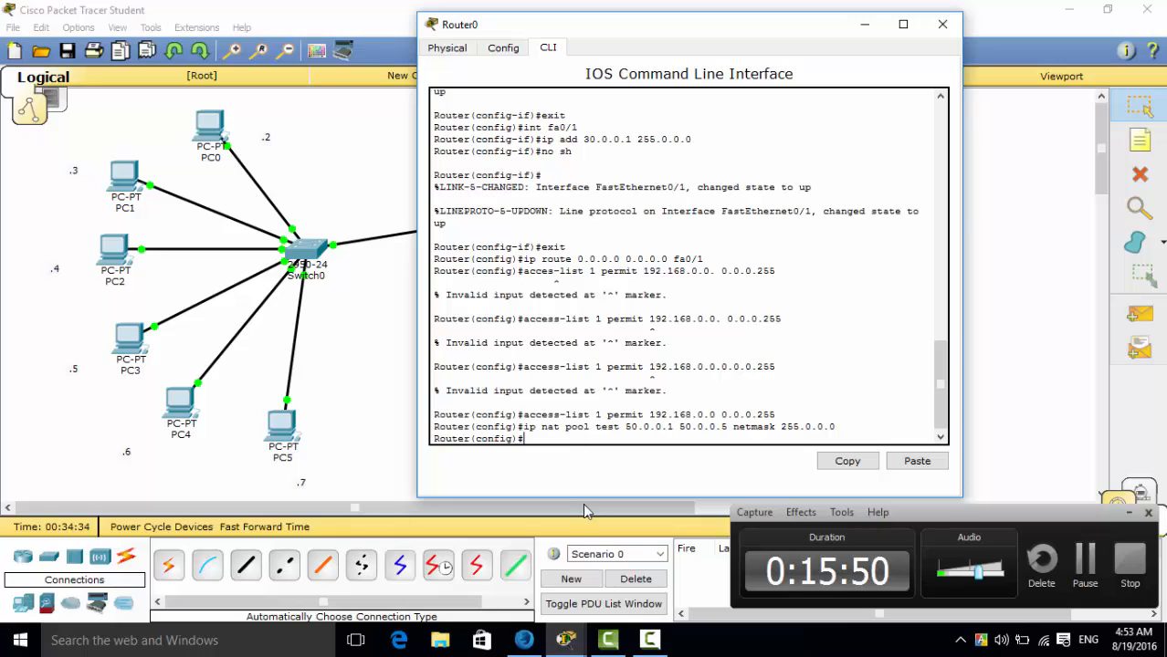
Try to bind access list 1 to the NAT pool on Router0 with "nat inside source list 1 pool test".
{"action": "left_click_drag", "start_coordinate": [709, 29], "coordinate": [826, 65]}
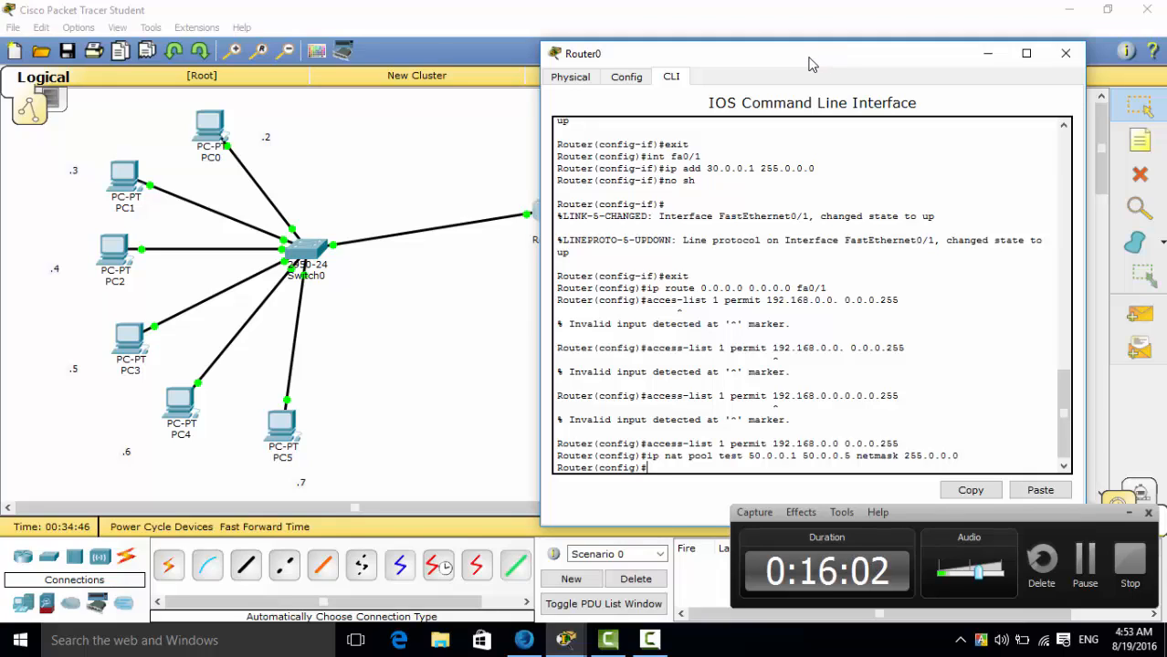
{"action": "type", "text": "nat i"}
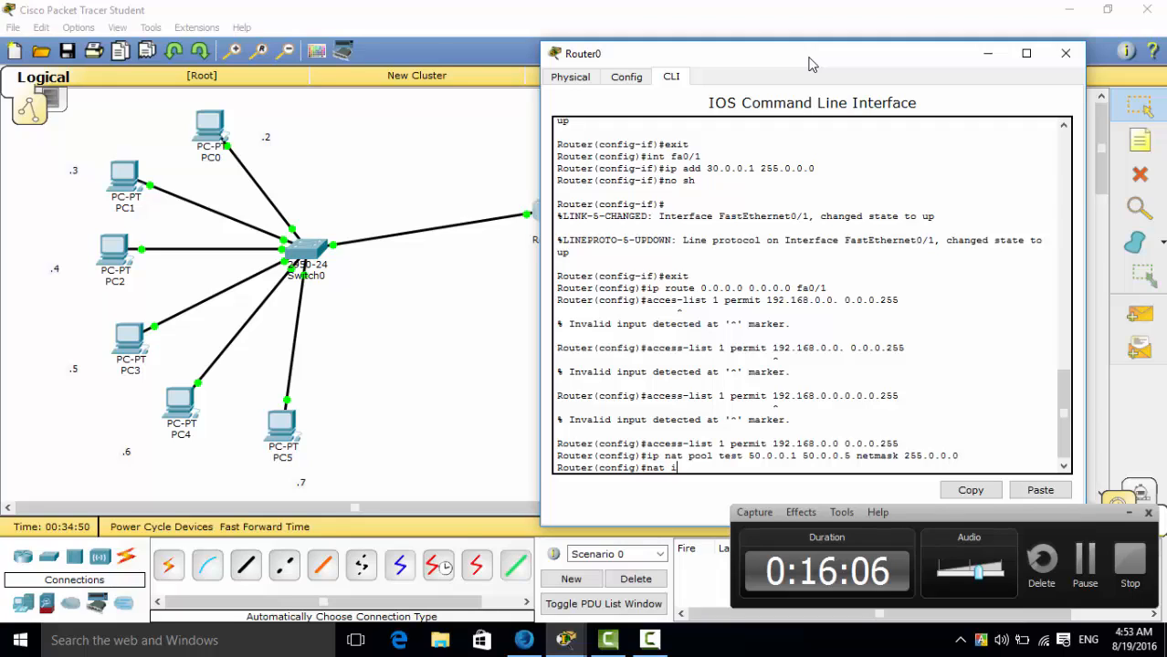
{"action": "type", "text": "nside "}
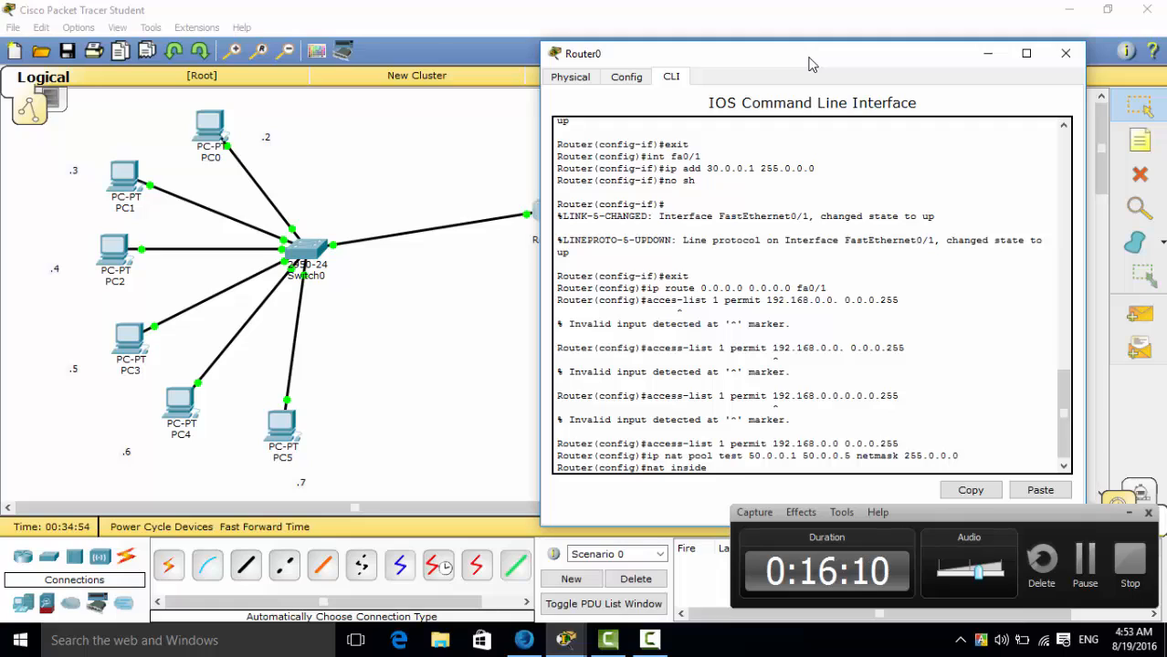
{"action": "type", "text": "source list"}
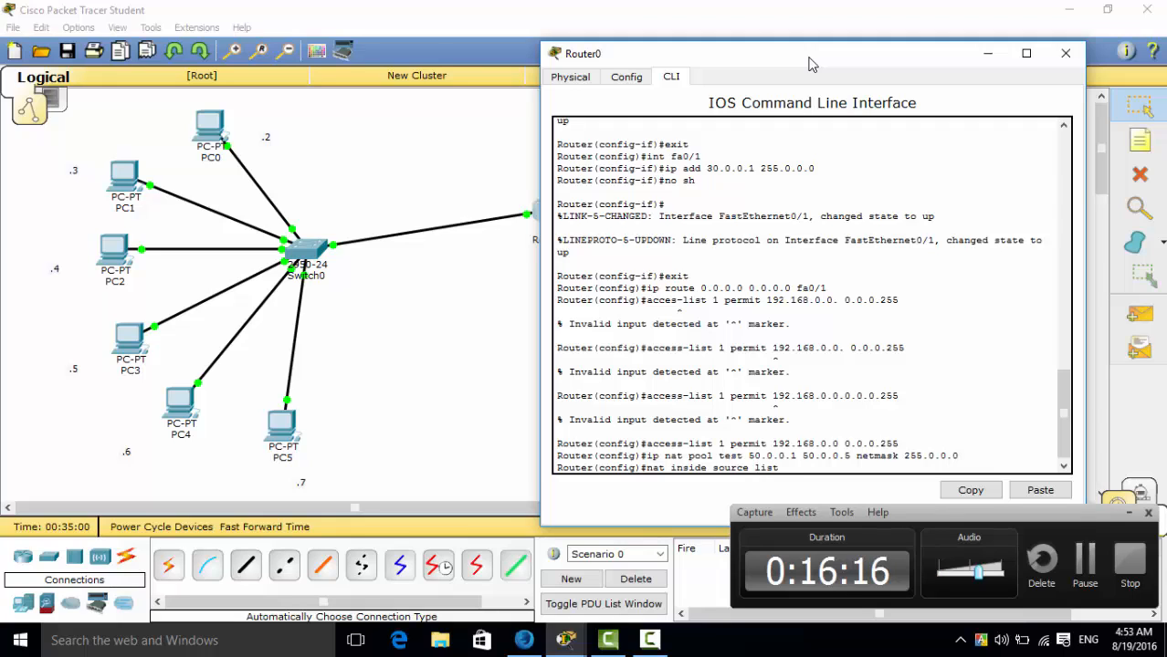
{"action": "type", "text": " 1 pool "}
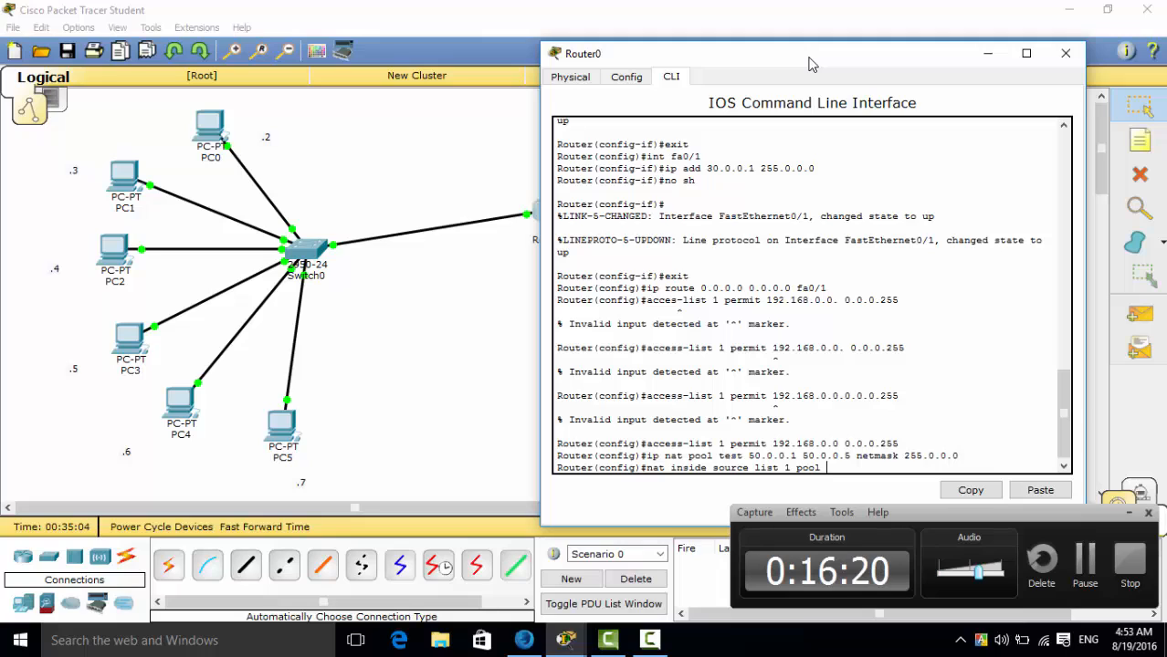
{"action": "type", "text": "r"}
{"action": "key", "text": "BackSpace"}
{"action": "type", "text": "test"}
{"action": "key", "text": "Return"}
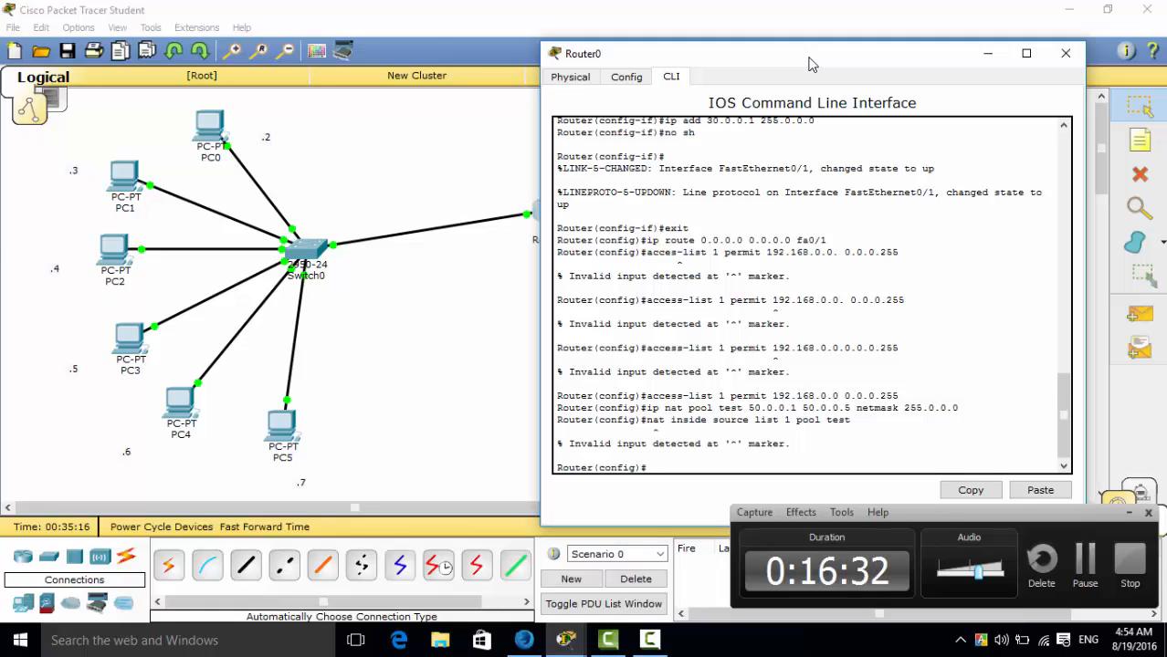
Recall the rejected NAT command, prefix it with "ip", and run "ip nat inside source list 1 pool test".
{"action": "key", "text": "Up"}
{"action": "key", "text": "Left"}
{"action": "key", "text": "Left"}
{"action": "key", "text": "Left"}
{"action": "key", "text": "Left"}
{"action": "key", "text": "Left"}
{"action": "key", "text": "Left"}
{"action": "key", "text": "Left"}
{"action": "key", "text": "Left"}
{"action": "key", "text": "Left"}
{"action": "key", "text": "Left"}
{"action": "key", "text": "Left"}
{"action": "key", "text": "Left"}
{"action": "key", "text": "Left"}
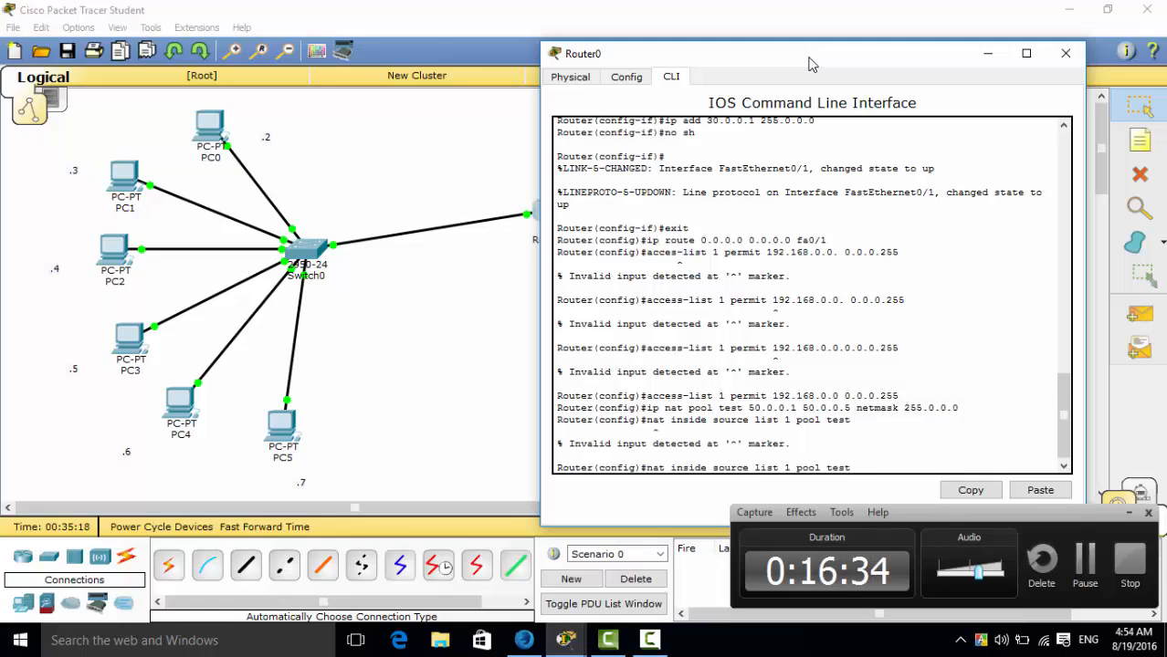
{"action": "key", "text": "Left"}
{"action": "key", "text": "Left"}
{"action": "key", "text": "Left"}
{"action": "key", "text": "Left"}
{"action": "type", "text": "ip"}
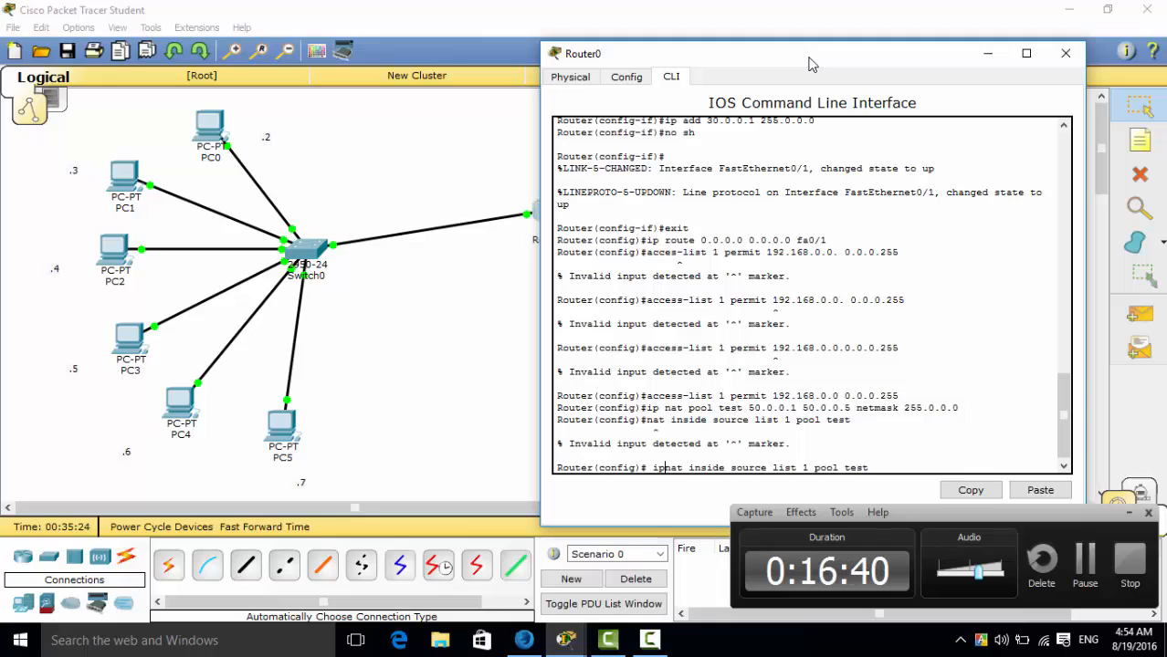
{"action": "key", "text": "Return"}
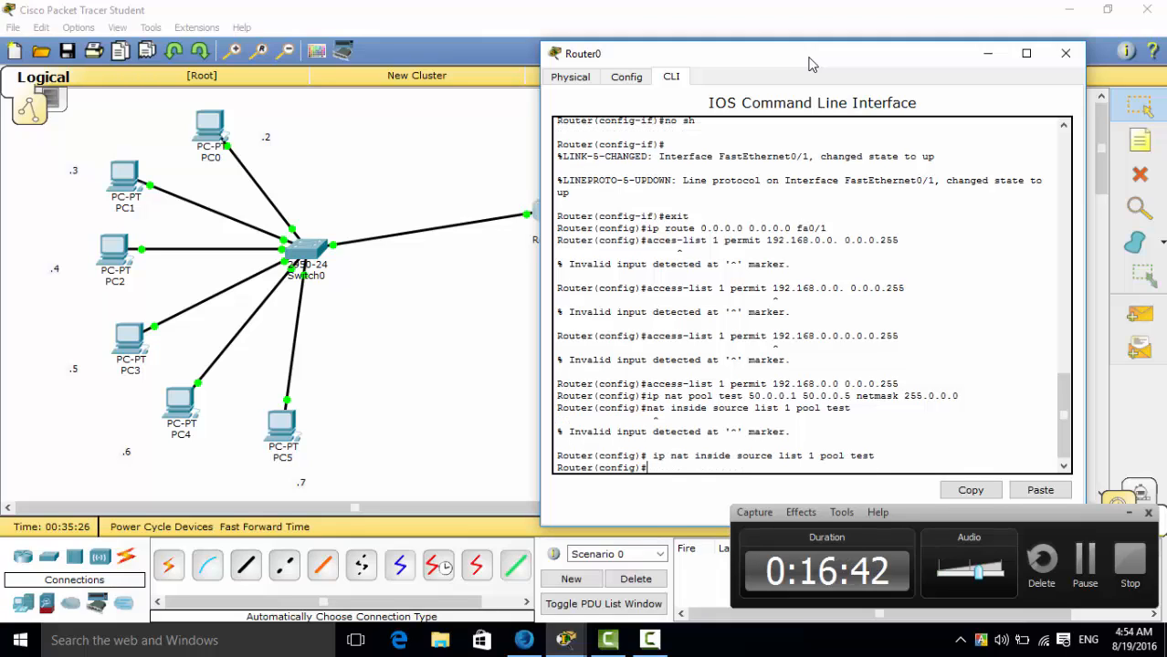
{"action": "key", "text": "Up"}
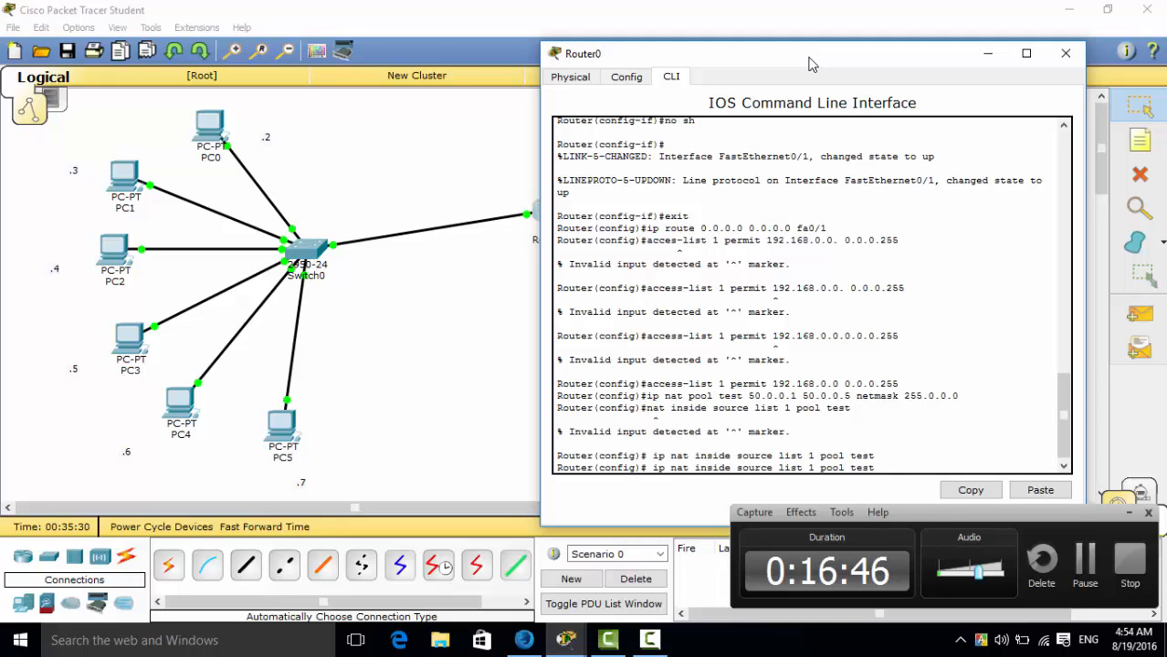
{"action": "key", "text": "BackSpace"}
{"action": "key", "text": "BackSpace"}
{"action": "key", "text": "BackSpace"}
{"action": "key", "text": "BackSpace"}
{"action": "key", "text": "BackSpace"}
{"action": "key", "text": "BackSpace"}
{"action": "key", "text": "BackSpace"}
{"action": "key", "text": "BackSpace"}
{"action": "key", "text": "BackSpace"}
{"action": "key", "text": "BackSpace"}
{"action": "key", "text": "BackSpace"}
{"action": "key", "text": "BackSpace"}
{"action": "key", "text": "BackSpace"}
{"action": "key", "text": "BackSpace"}
{"action": "key", "text": "BackSpace"}
{"action": "key", "text": "BackSpace"}
{"action": "key", "text": "BackSpace"}
{"action": "key", "text": "BackSpace"}
{"action": "key", "text": "BackSpace"}
{"action": "key", "text": "BackSpace"}
{"action": "key", "text": "BackSpace"}
{"action": "key", "text": "BackSpace"}
{"action": "key", "text": "BackSpace"}
{"action": "key", "text": "BackSpace"}
{"action": "key", "text": "BackSpace"}
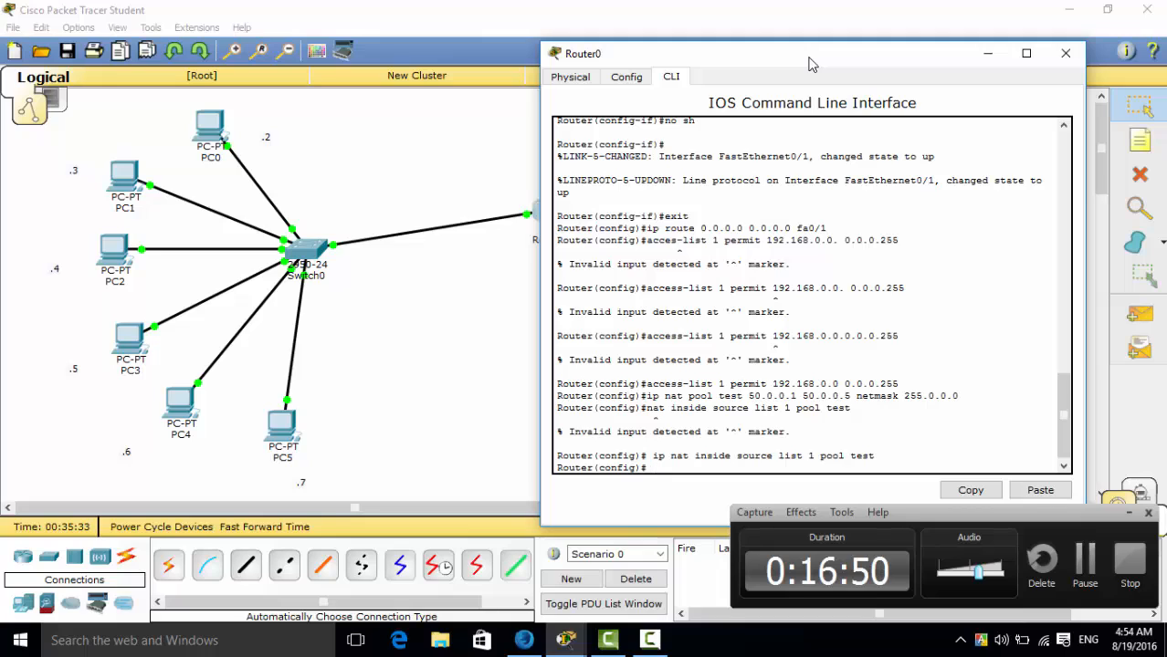
{"action": "key", "text": "Return"}
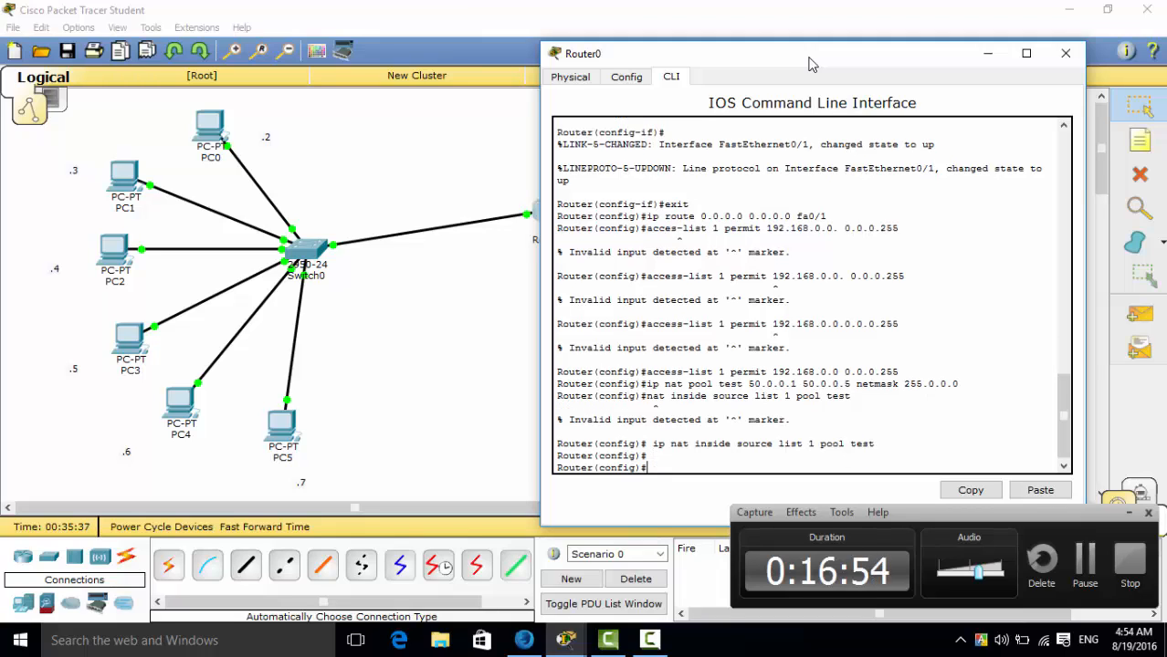
Make Router0's fa0/0 the inside NAT interface with "int fa0/0" and "ip nat inside".
{"action": "type", "text": "int fa0"}
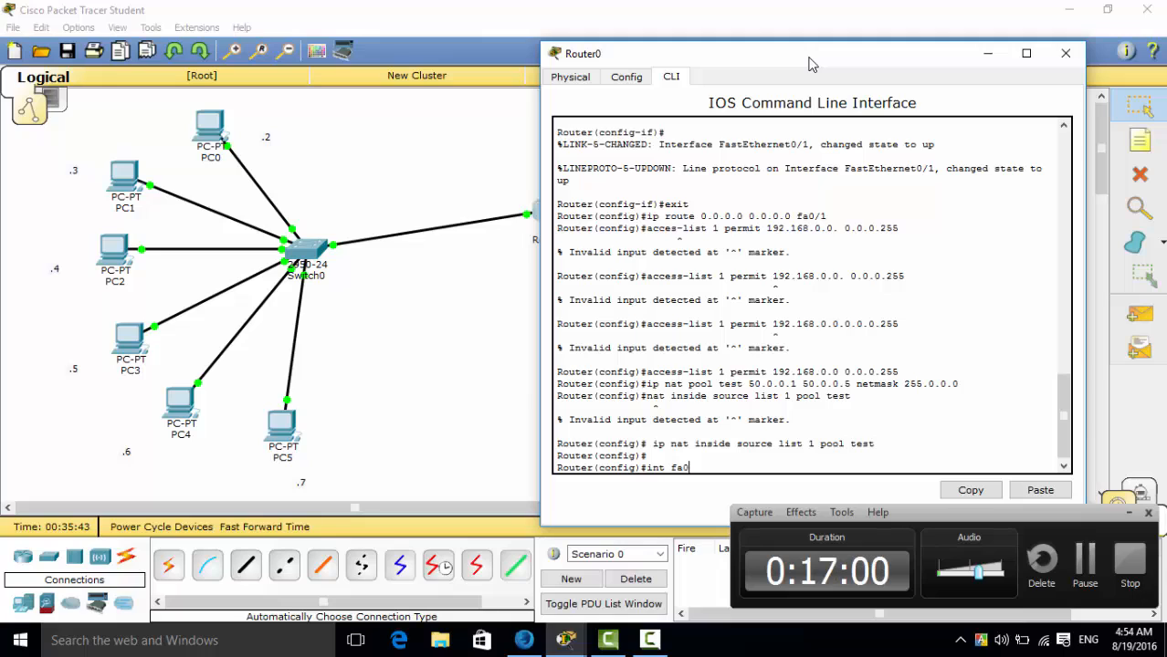
{"action": "type", "text": "/0"}
{"action": "key", "text": "Return"}
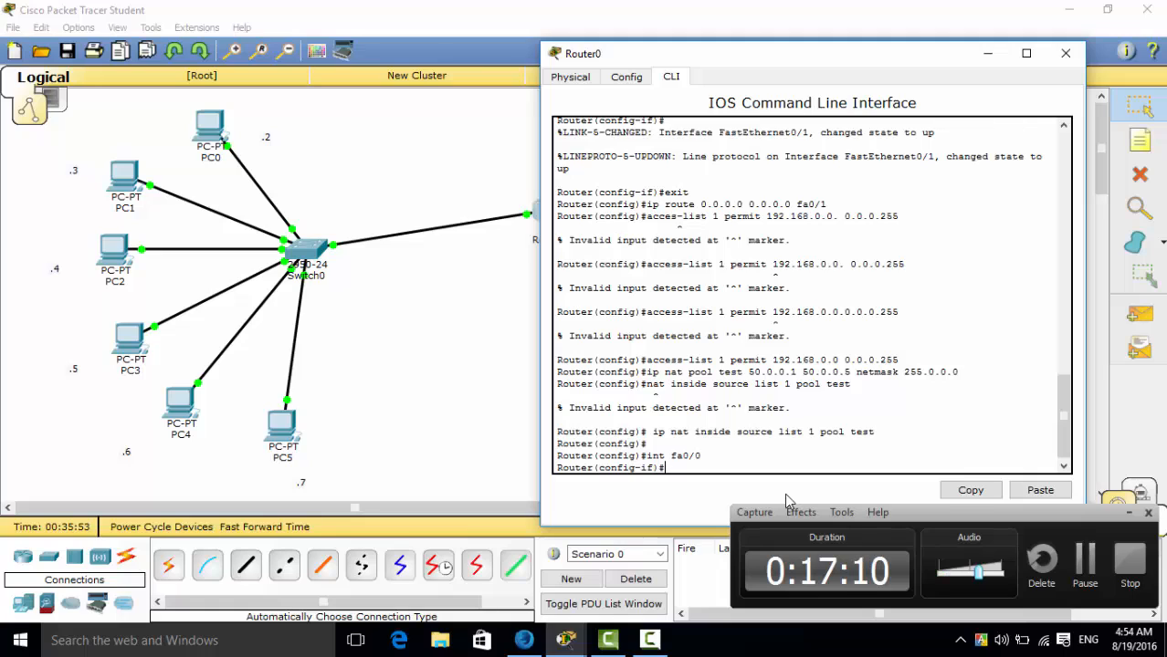
{"action": "type", "text": "ip nat inside"}
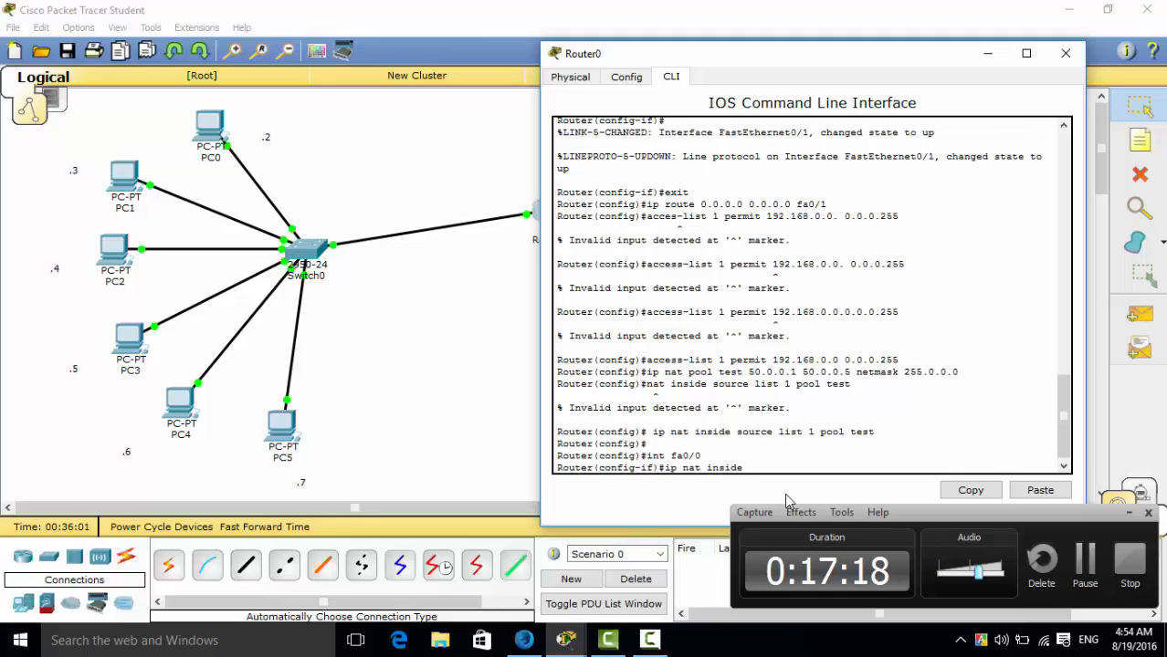
{"action": "key", "text": "Return"}
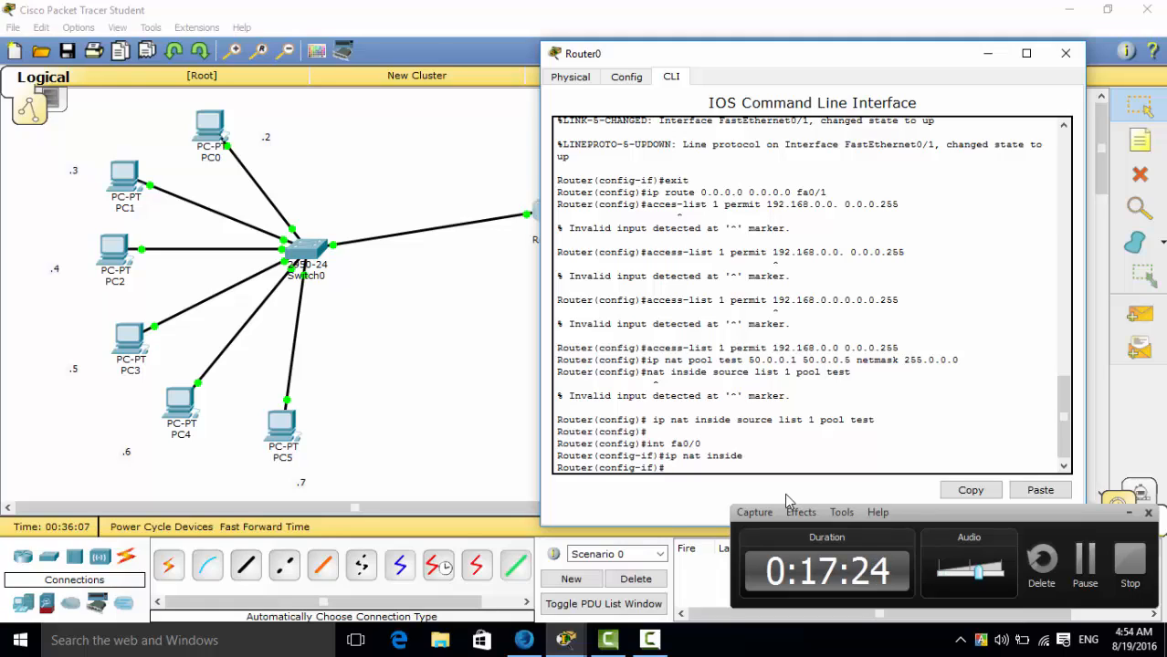
Switch Router0's console to the configuration of its second FastEthernet interface with "int fa 0/1".
{"action": "type", "text": "int fa "}
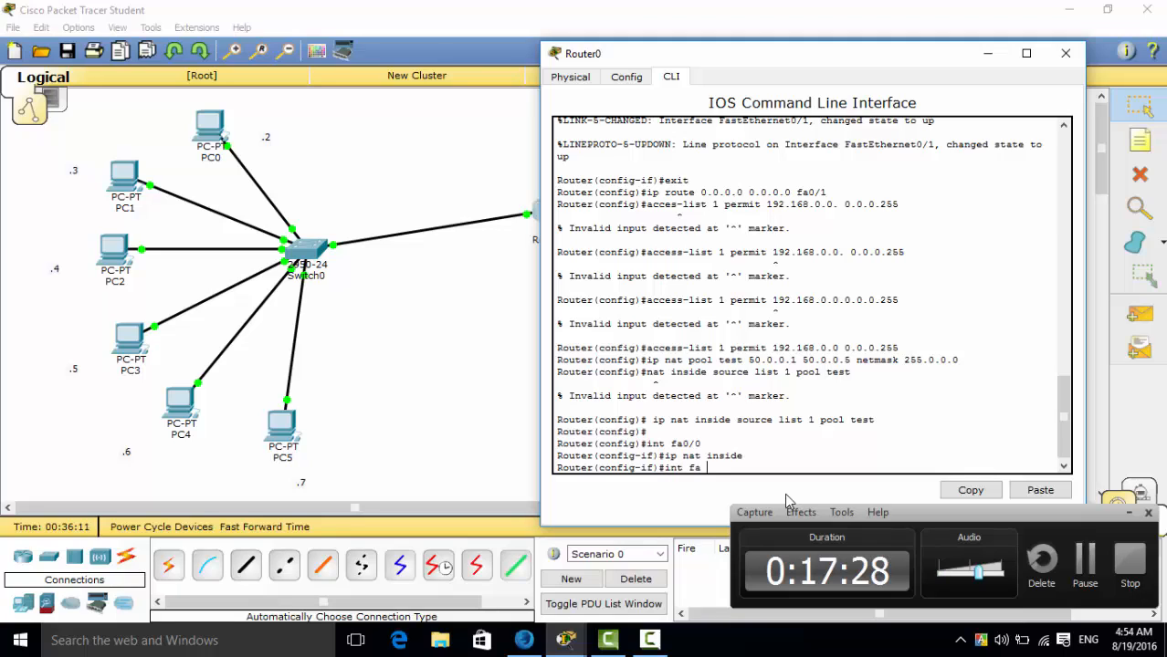
{"action": "type", "text": "0/1"}
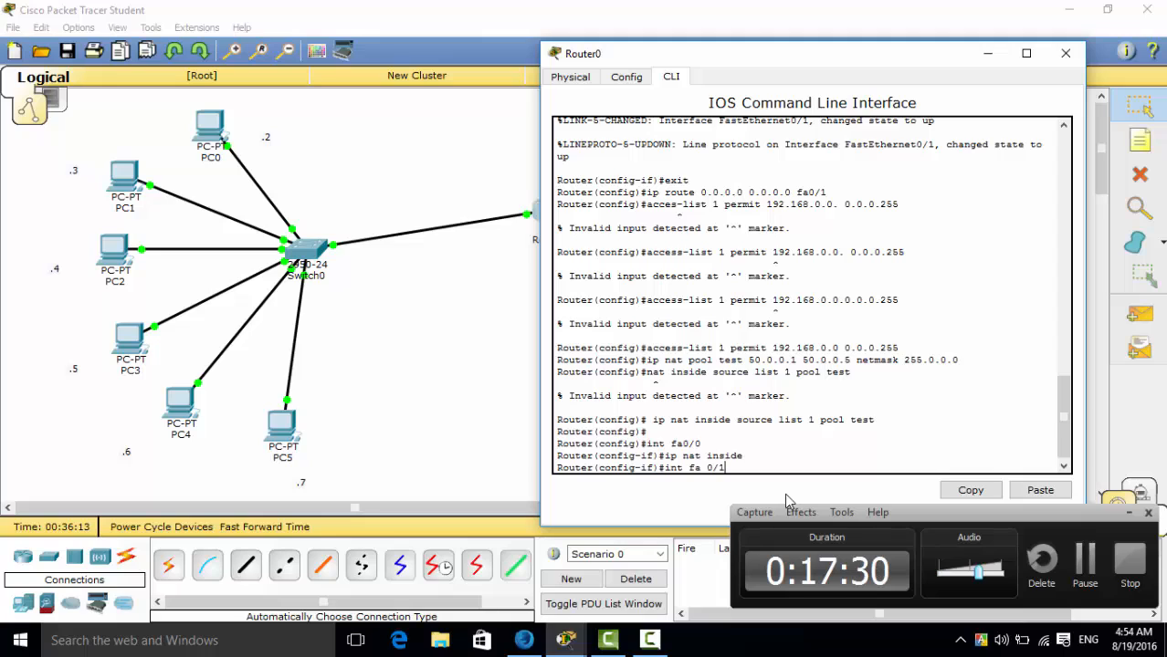
{"action": "key", "text": "Return"}
{"action": "key", "text": "Up"}
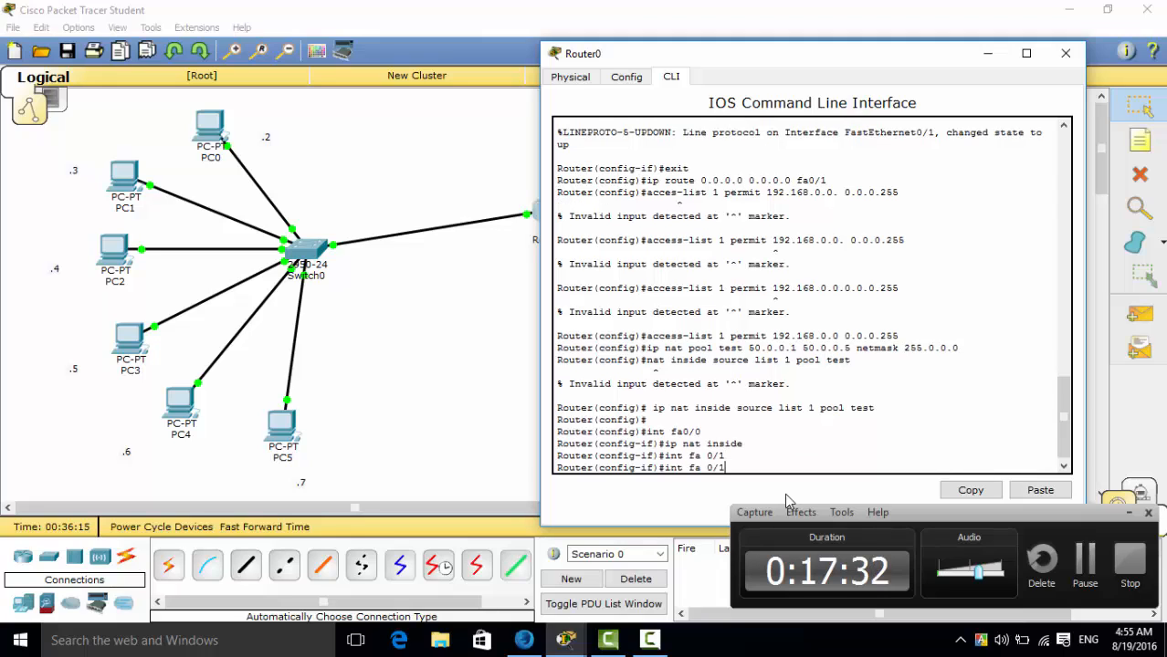
{"action": "key", "text": "BackSpace"}
{"action": "key", "text": "BackSpace"}
{"action": "key", "text": "BackSpace"}
{"action": "key", "text": "BackSpace"}
{"action": "key", "text": "BackSpace"}
{"action": "key", "text": "BackSpace"}
{"action": "key", "text": "BackSpace"}
{"action": "key", "text": "BackSpace"}
{"action": "key", "text": "BackSpace"}
{"action": "key", "text": "BackSpace"}
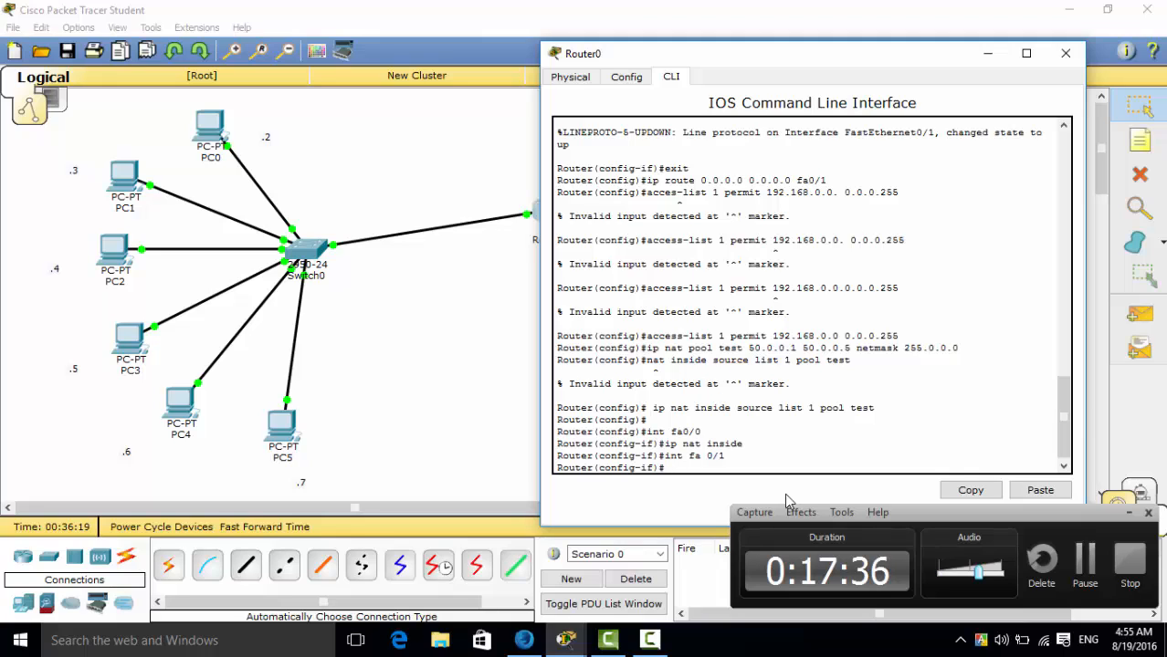
{"action": "key", "text": "Return"}
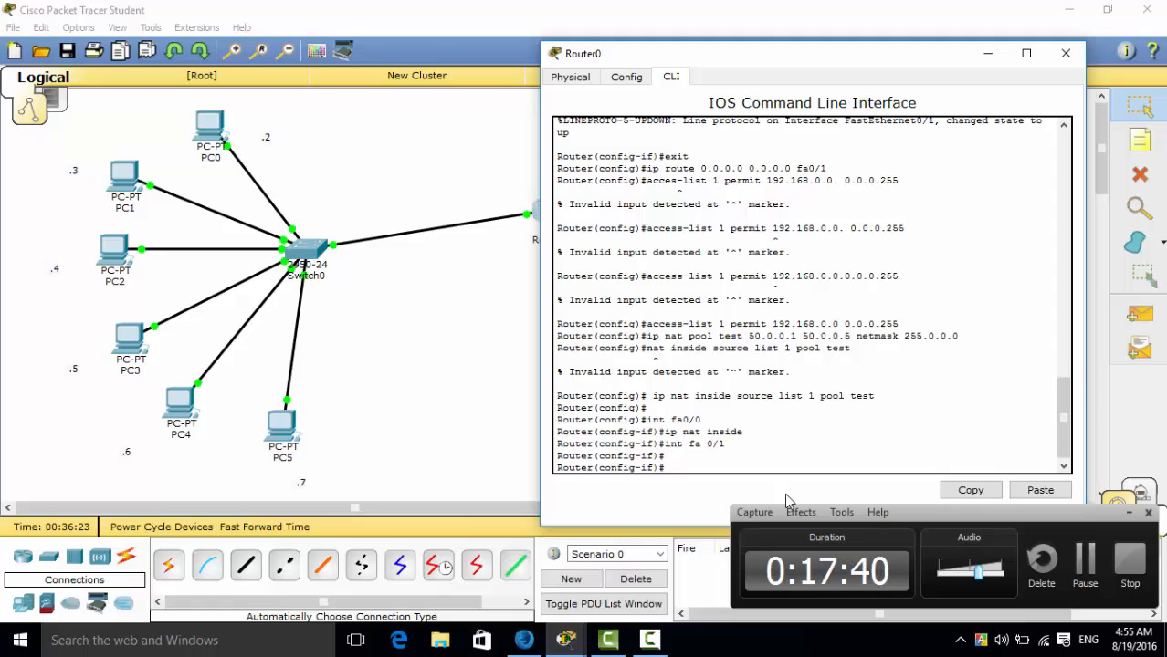
Make Router0's fa0/1 the outside NAT interface with "ip nat outside", exit interface configuration and close the router's window.
{"action": "type", "text": "ip nat outsid"}
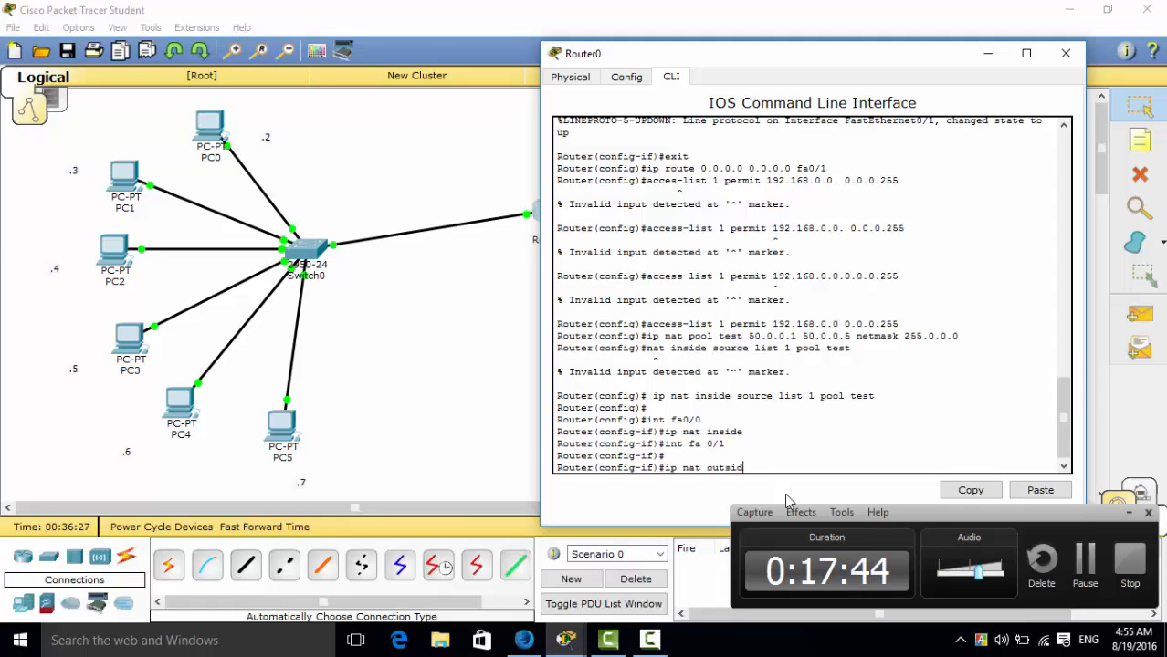
{"action": "type", "text": "e"}
{"action": "key", "text": "Return"}
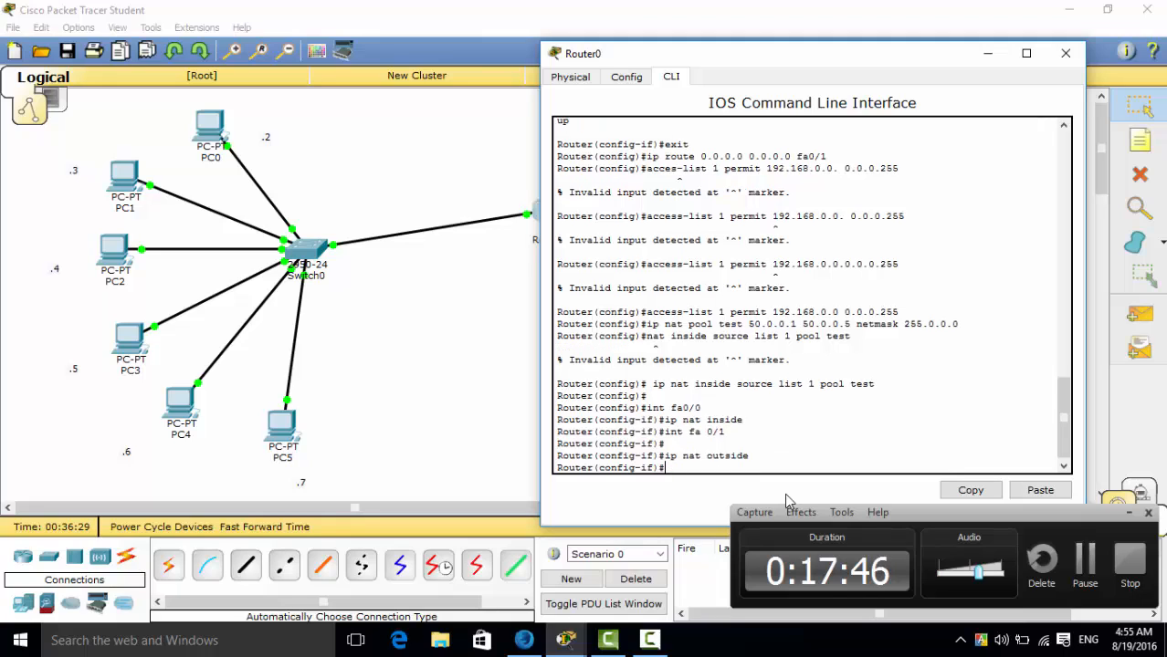
{"action": "type", "text": "exit"}
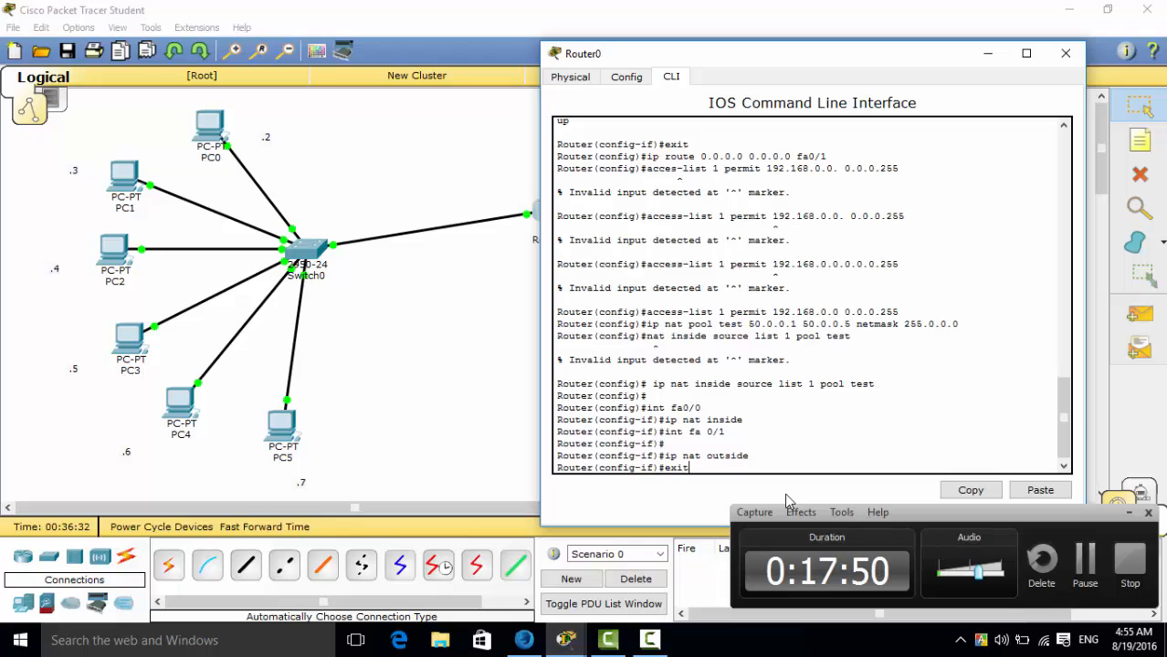
{"action": "key", "text": "Return"}
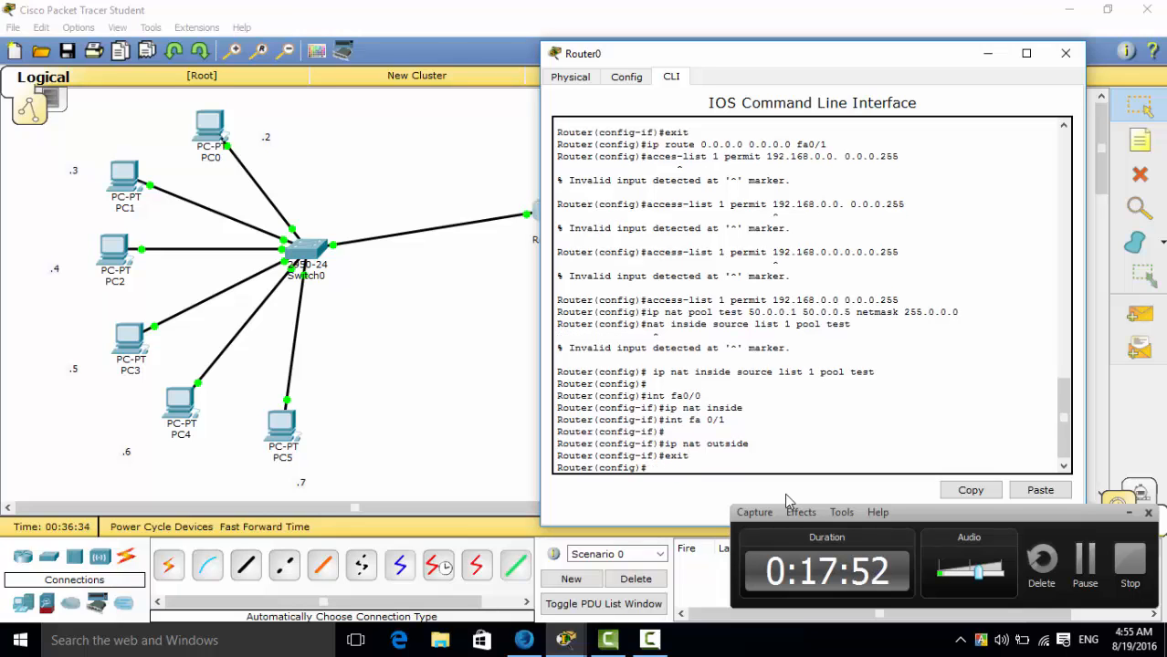
{"action": "left_click_drag", "start_coordinate": [891, 62], "coordinate": [743, 100]}
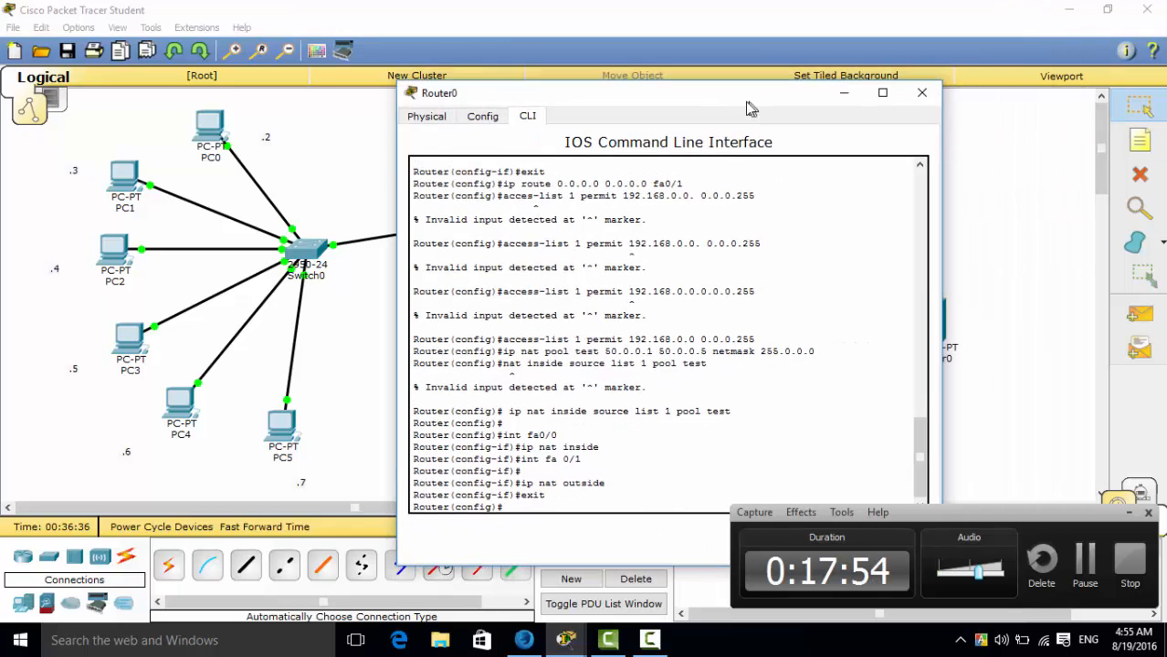
{"action": "left_click", "coordinate": [917, 91]}
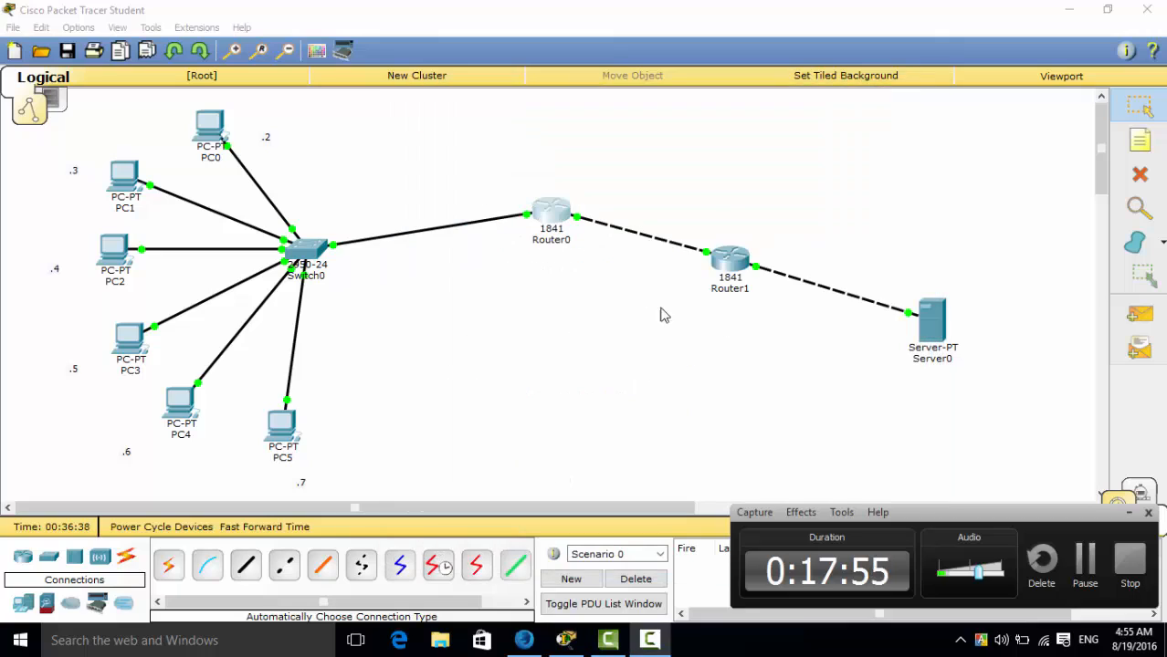
Open Router1's console and leave the fa0/1 interface configuration with "exit".
{"action": "left_click", "coordinate": [738, 259]}
{"action": "left_click", "coordinate": [737, 259]}
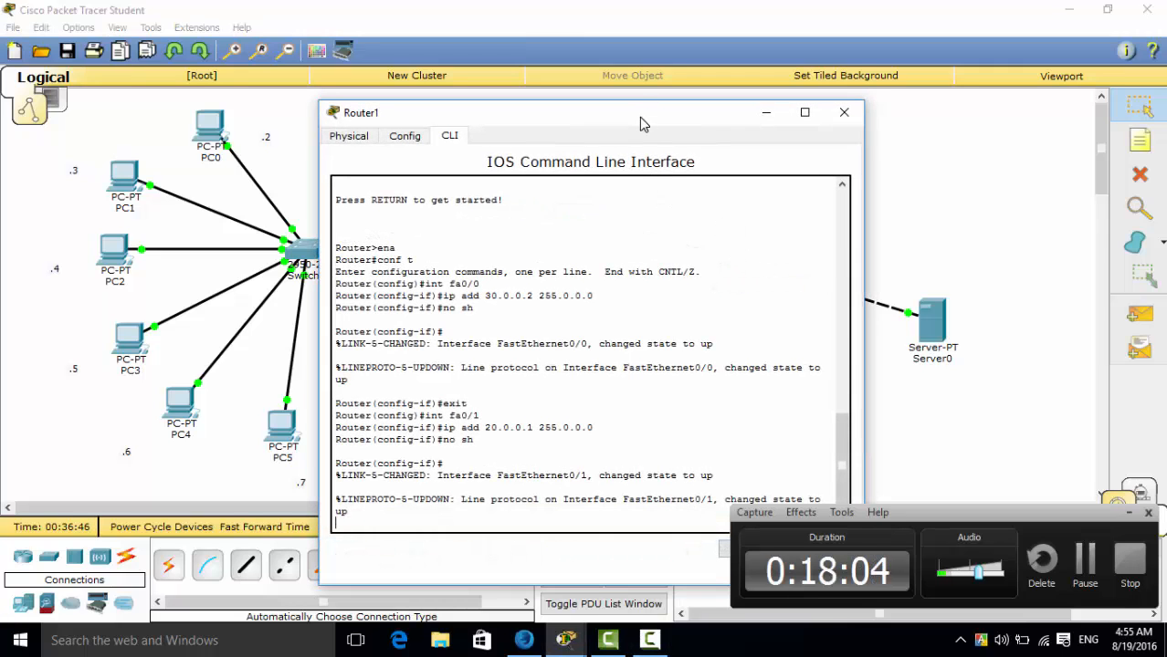
{"action": "left_click_drag", "start_coordinate": [639, 117], "coordinate": [508, 27]}
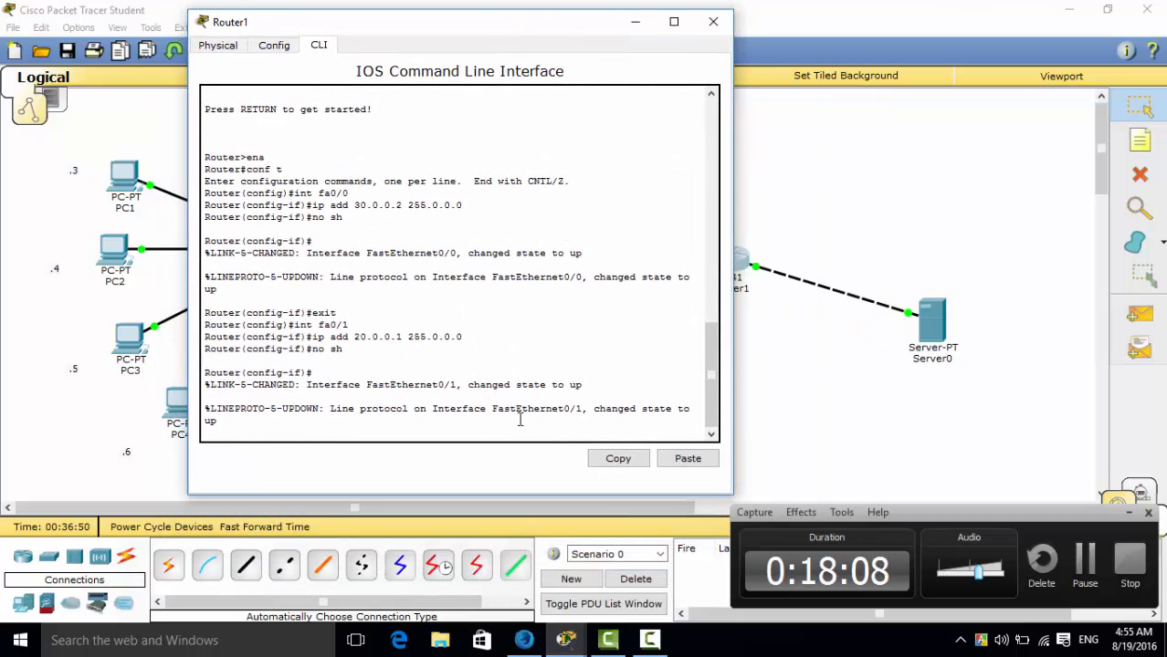
{"action": "key", "text": "Return"}
{"action": "type", "text": "ex"}
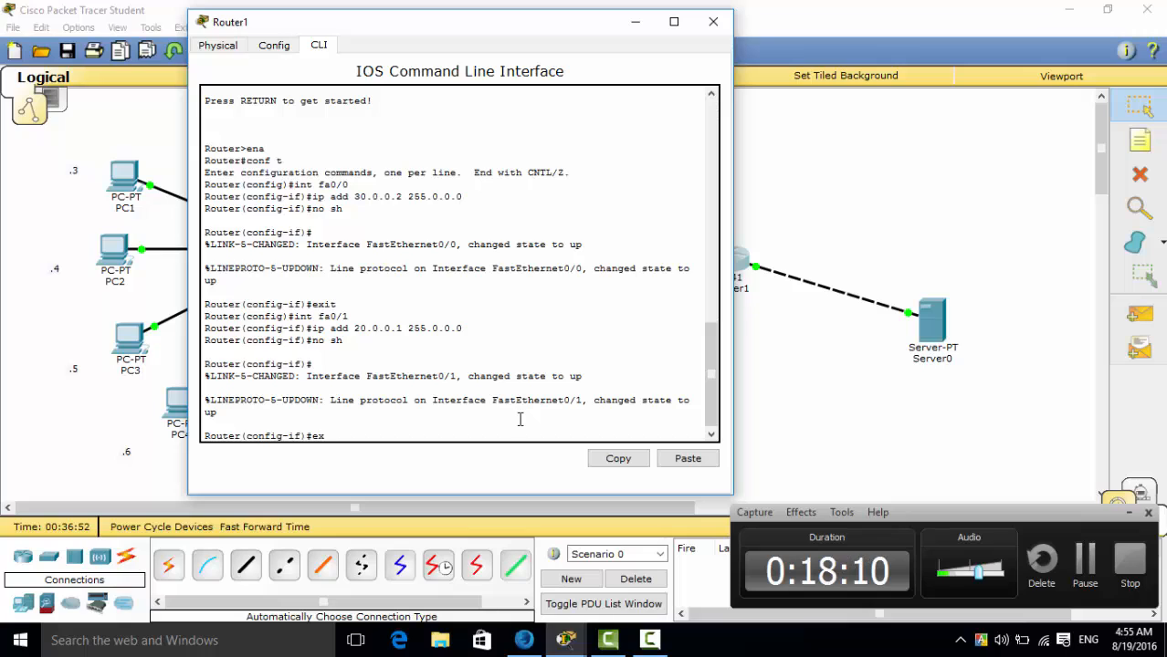
{"action": "type", "text": "it"}
{"action": "key", "text": "Return"}
Add a default route through fa0/1 on Router1 with "ip route 0.0.0.0 0.0.0.0 fa0/1".
{"action": "type", "text": "ip"}
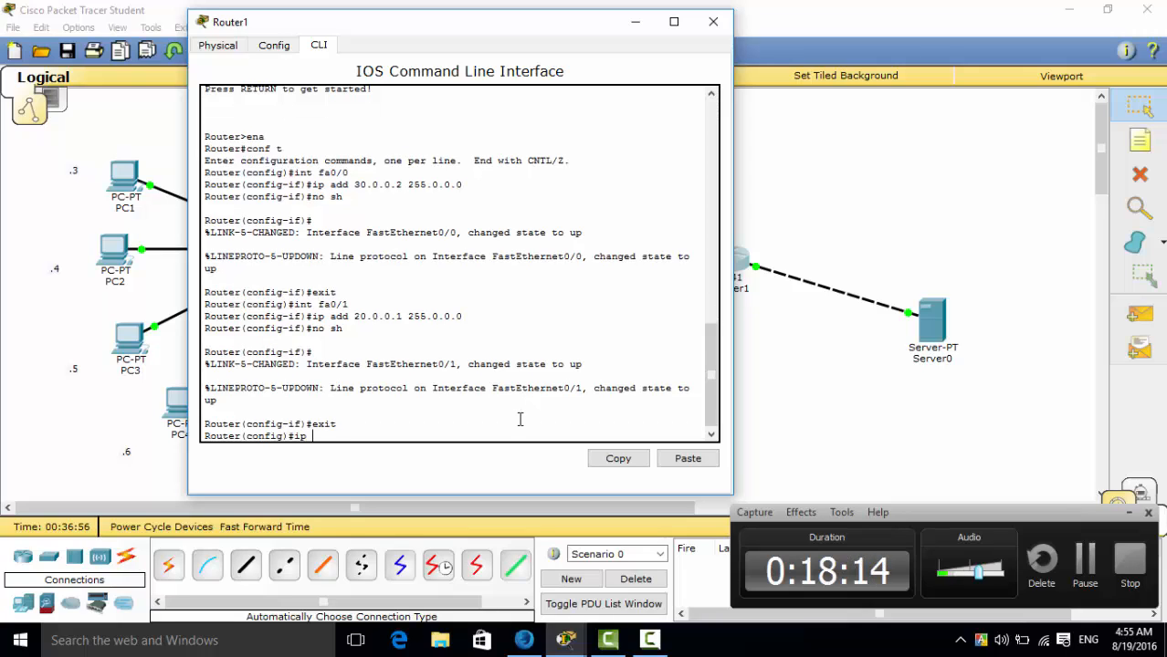
{"action": "type", "text": " route"}
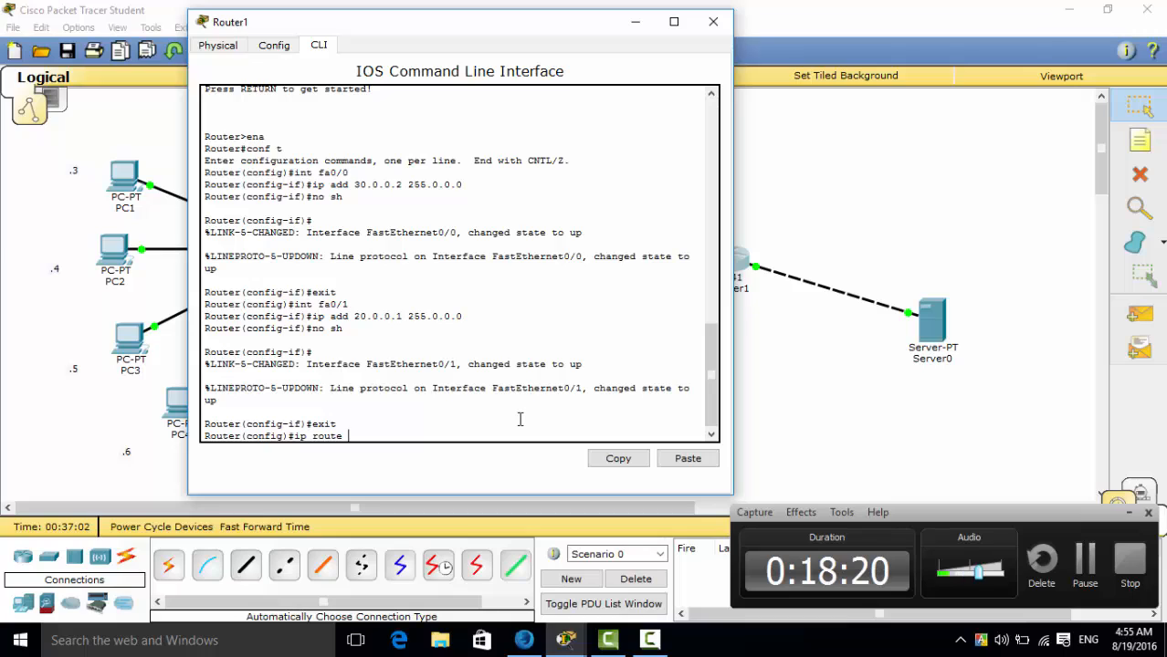
{"action": "type", "text": " 0.0.0.0"}
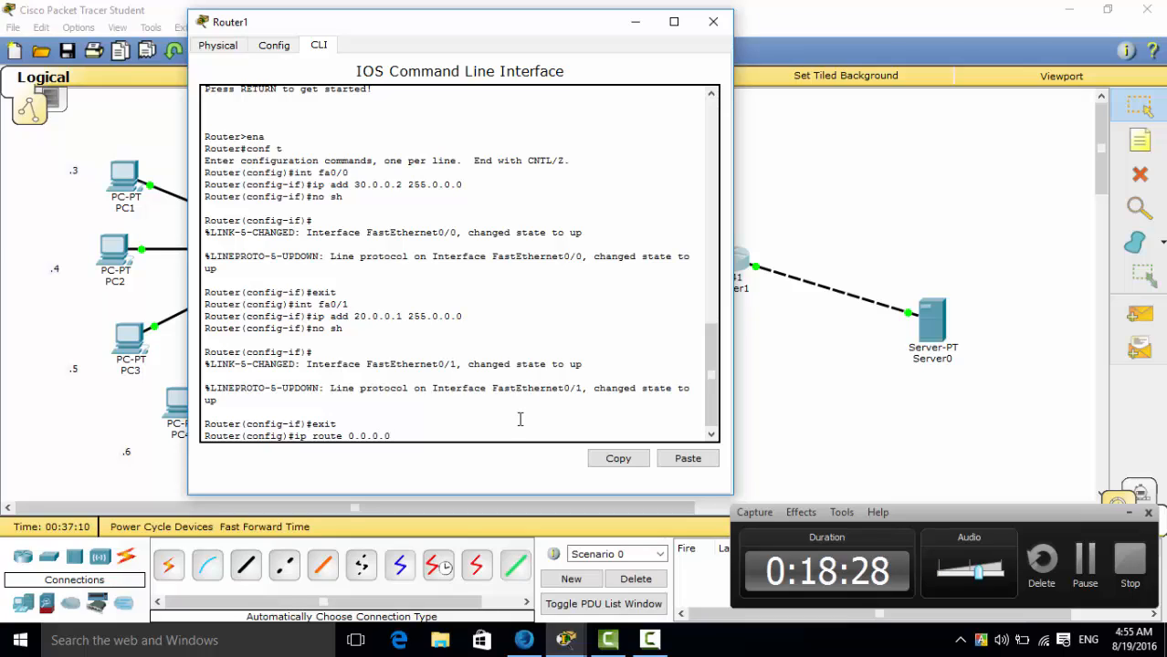
{"action": "type", "text": " 0.0.0"}
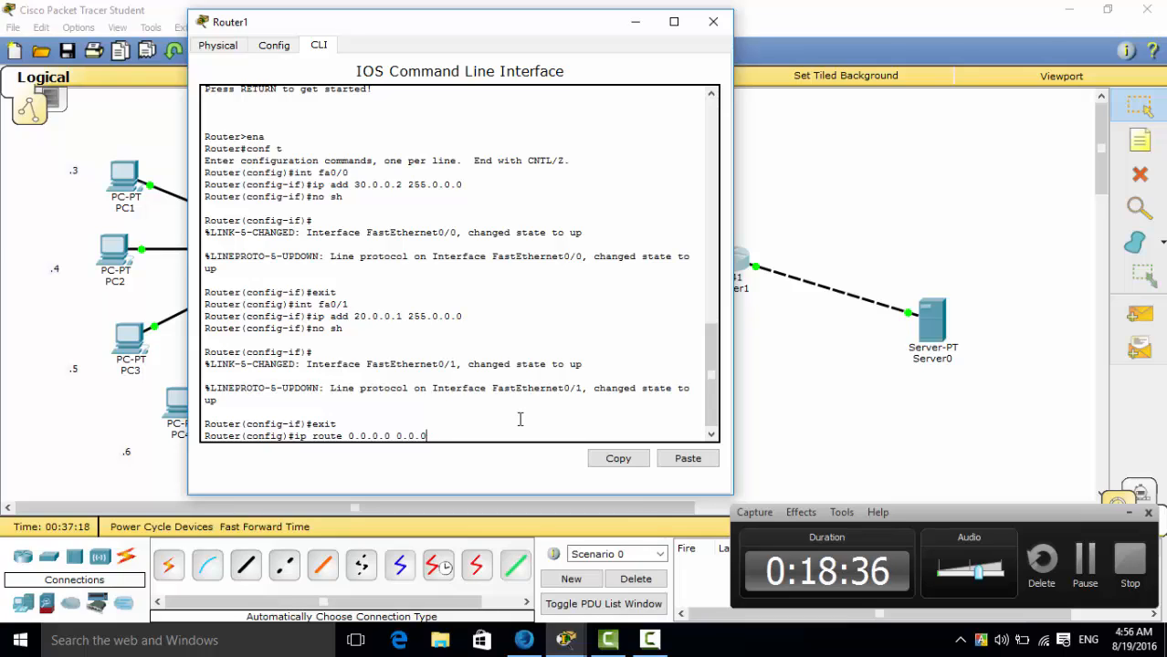
{"action": "type", "text": ".0 "}
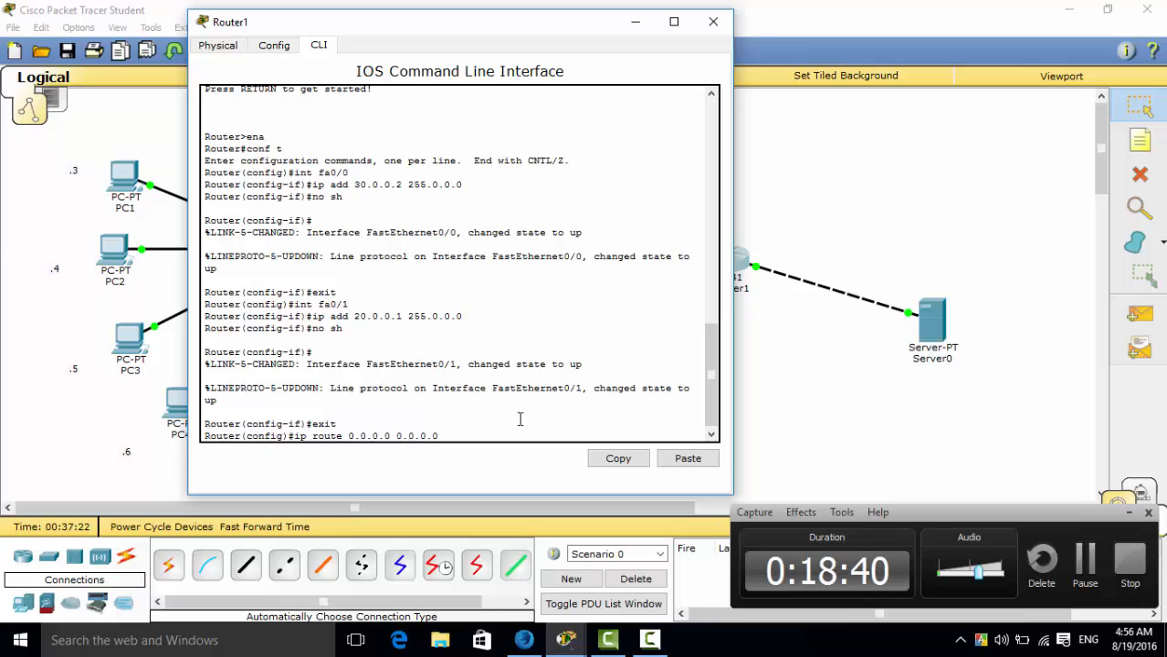
{"action": "type", "text": "fa0/1"}
{"action": "key", "text": "Return"}
Exit Router1's global configuration mode with "exit" and close the router's window.
{"action": "type", "text": "exi"}
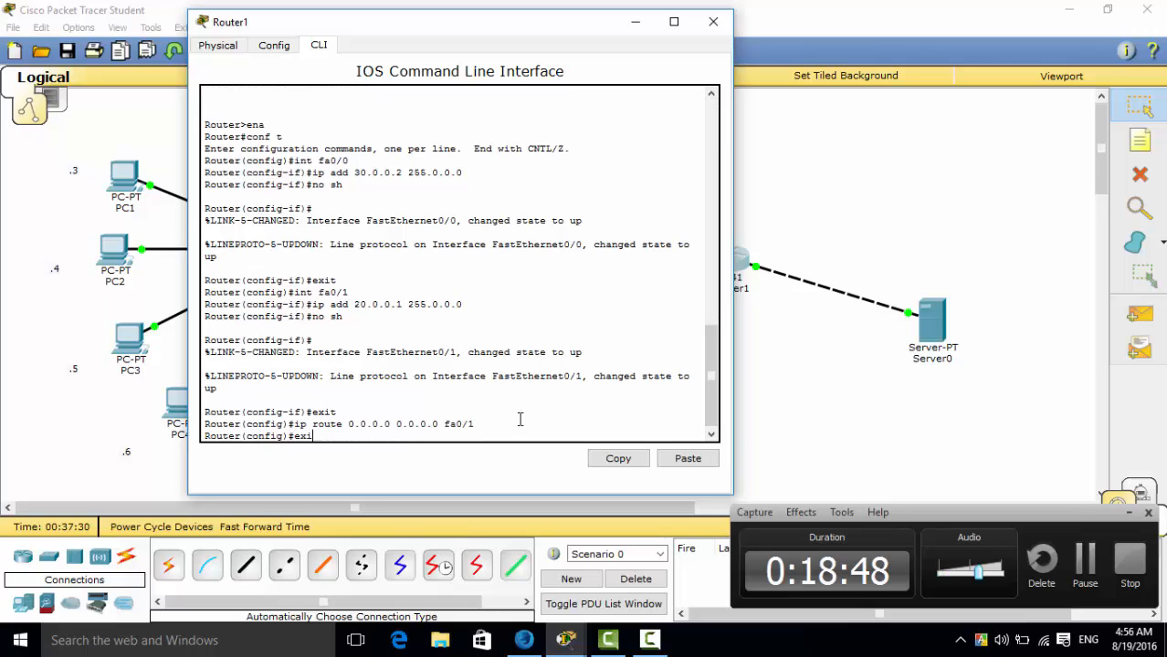
{"action": "type", "text": "t"}
{"action": "key", "text": "Return"}
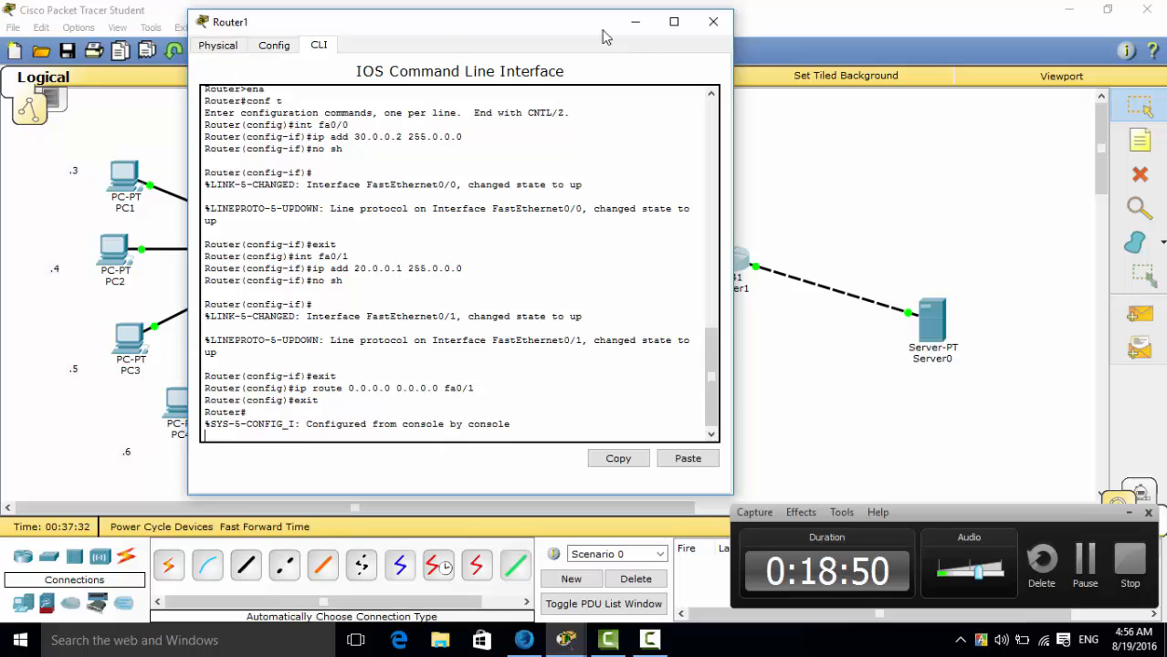
{"action": "left_click_drag", "start_coordinate": [457, 41], "coordinate": [638, 77]}
{"action": "left_click", "coordinate": [895, 58]}
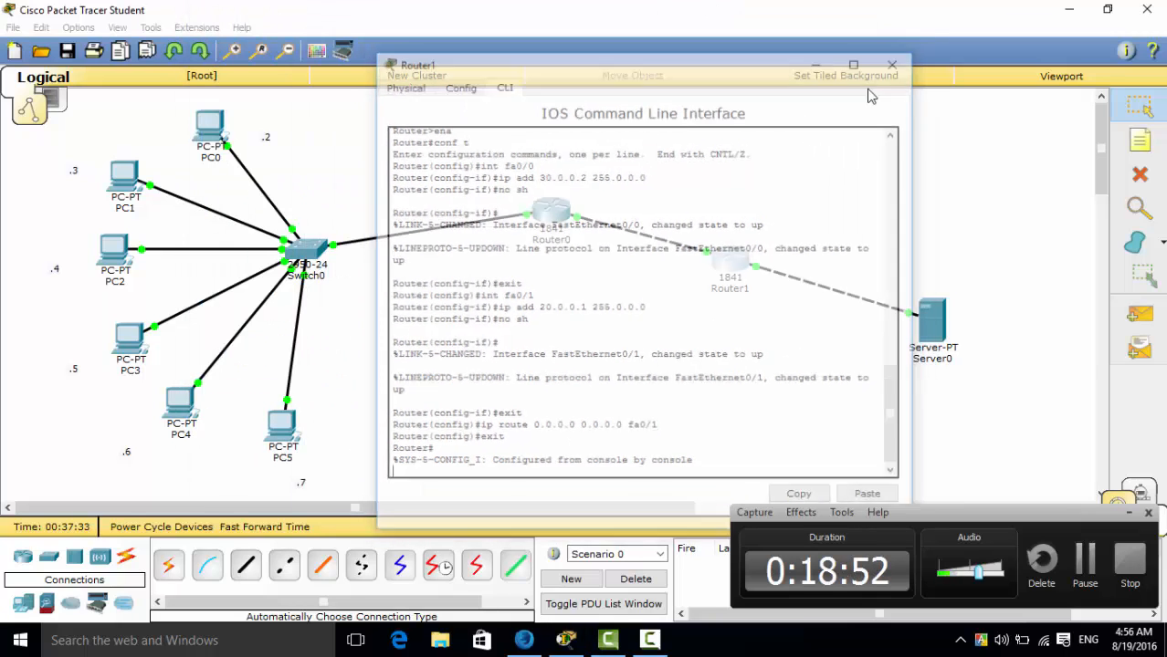
Open PC3's Command Prompt and run "ping" without a target.
{"action": "left_click", "coordinate": [128, 338]}
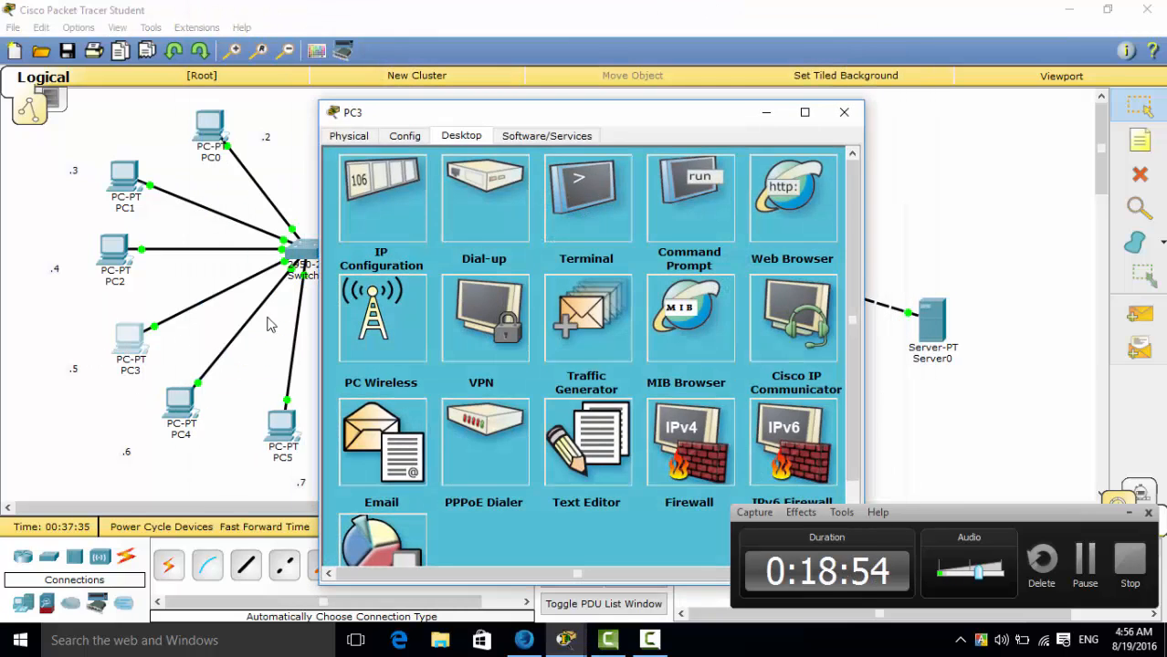
{"action": "left_click", "coordinate": [682, 206]}
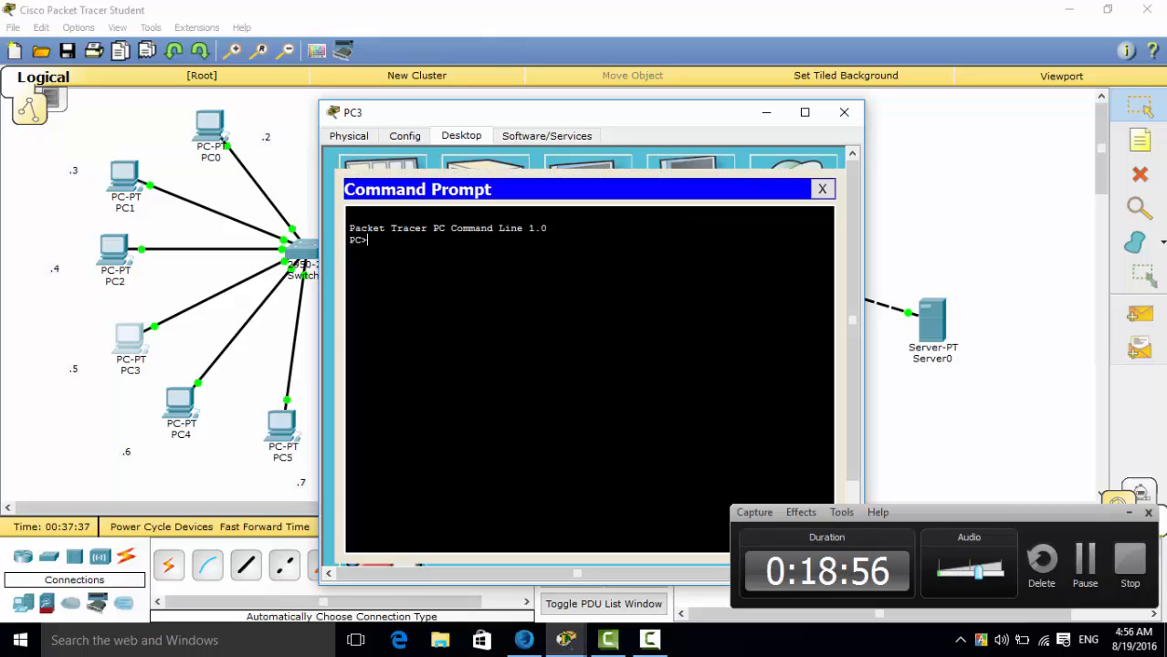
{"action": "type", "text": "ping"}
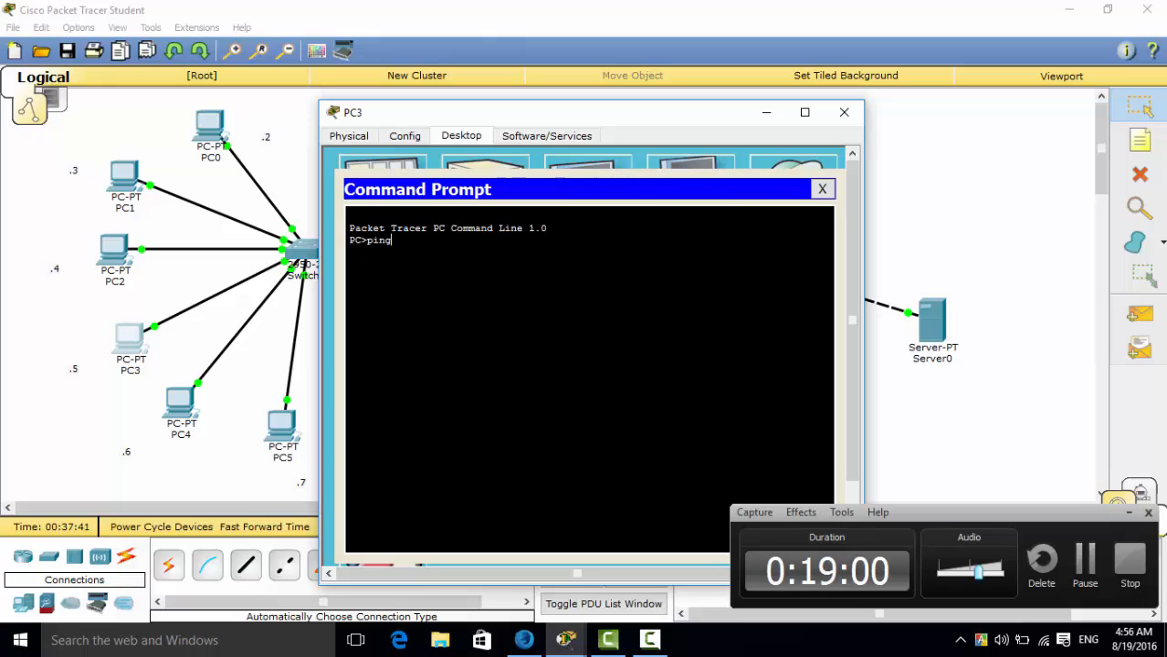
{"action": "key", "text": "Return"}
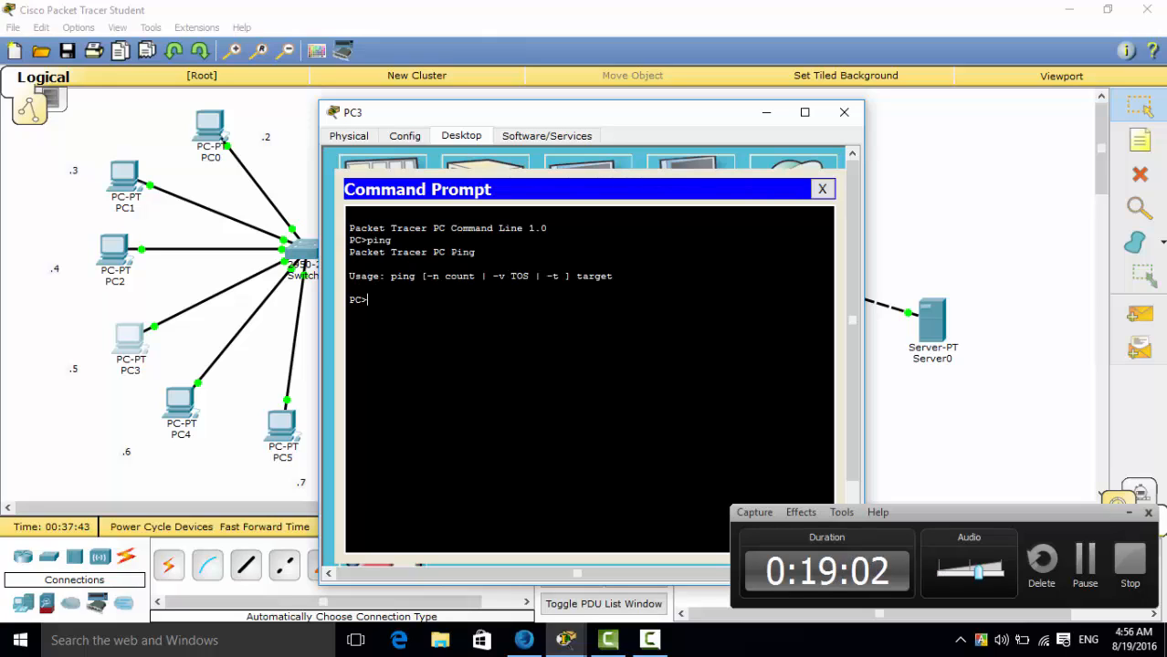
{"action": "type", "text": "20.0.0.2"}
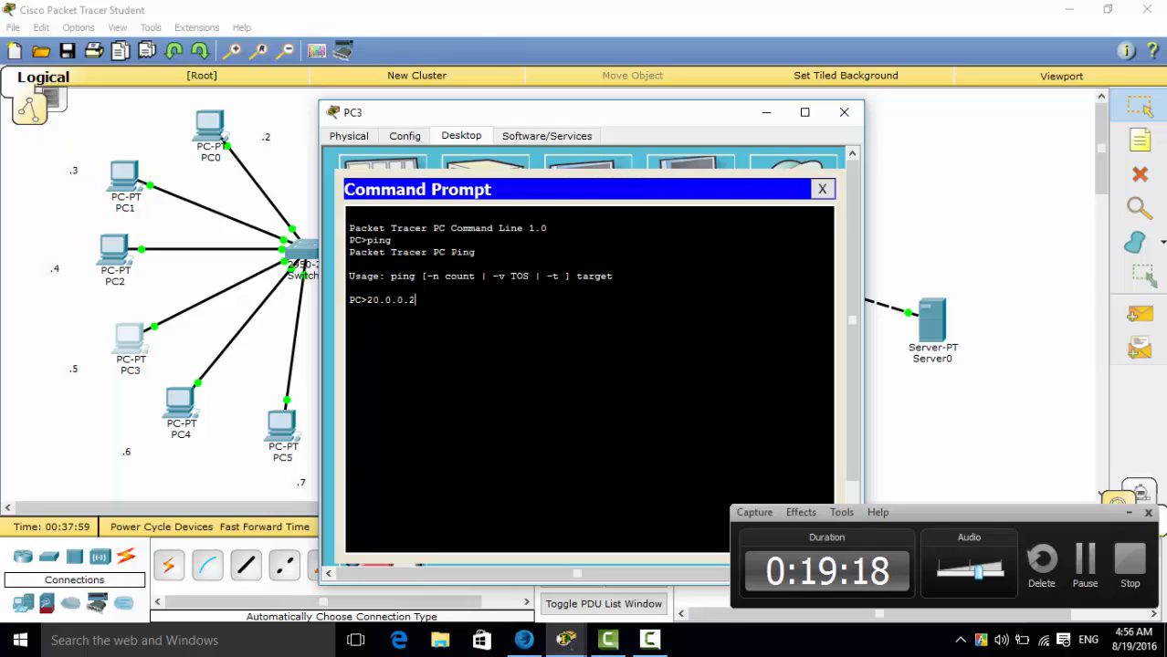
{"action": "key", "text": "BackSpace"}
{"action": "key", "text": "BackSpace"}
{"action": "key", "text": "BackSpace"}
{"action": "key", "text": "BackSpace"}
{"action": "key", "text": "BackSpace"}
{"action": "key", "text": "BackSpace"}
{"action": "key", "text": "BackSpace"}
{"action": "key", "text": "BackSpace"}
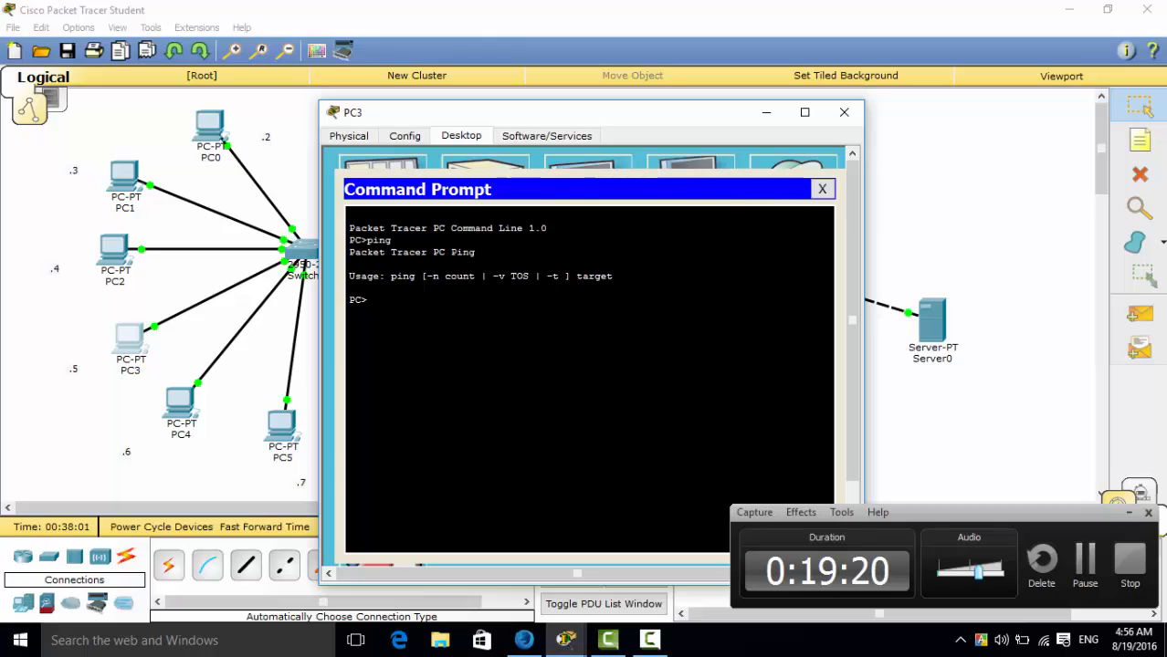
Test connectivity from PC3 across the routers with "ping 20.0.0.2".
{"action": "type", "text": "ping"}
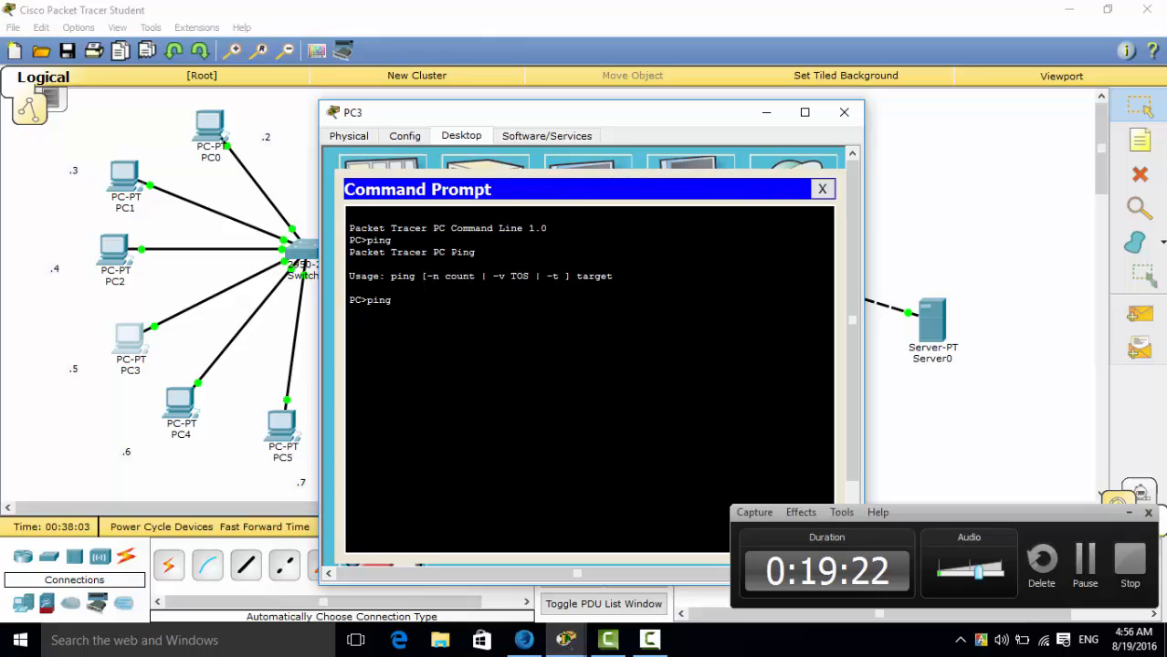
{"action": "type", "text": " 20.0.0.2"}
{"action": "key", "text": "Return"}
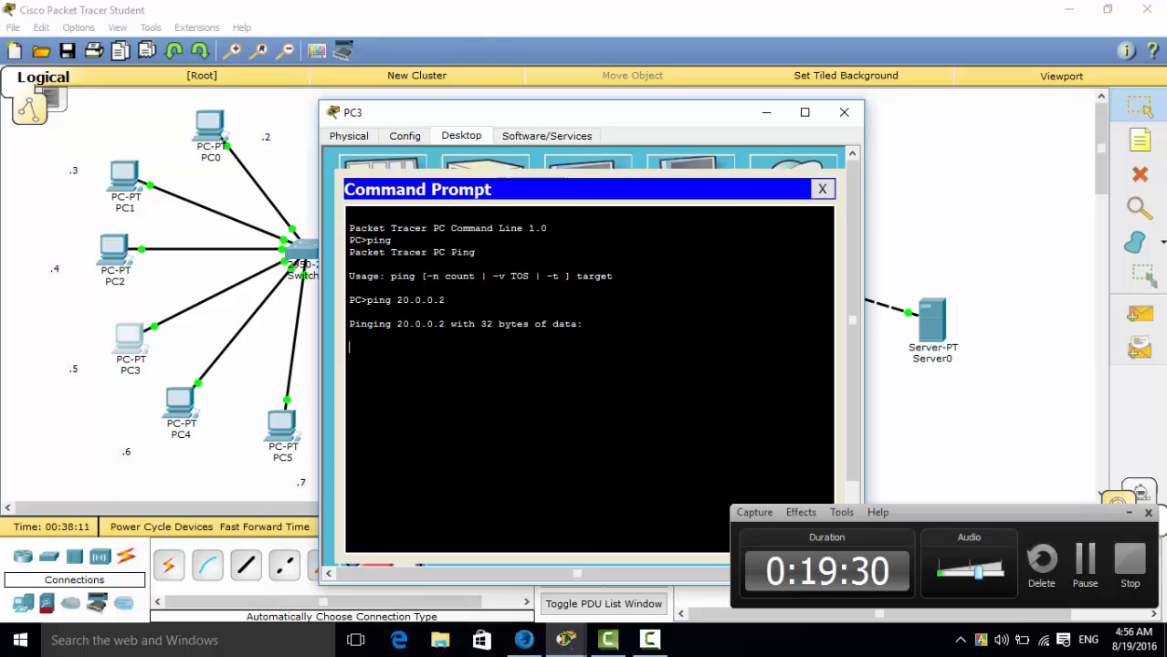